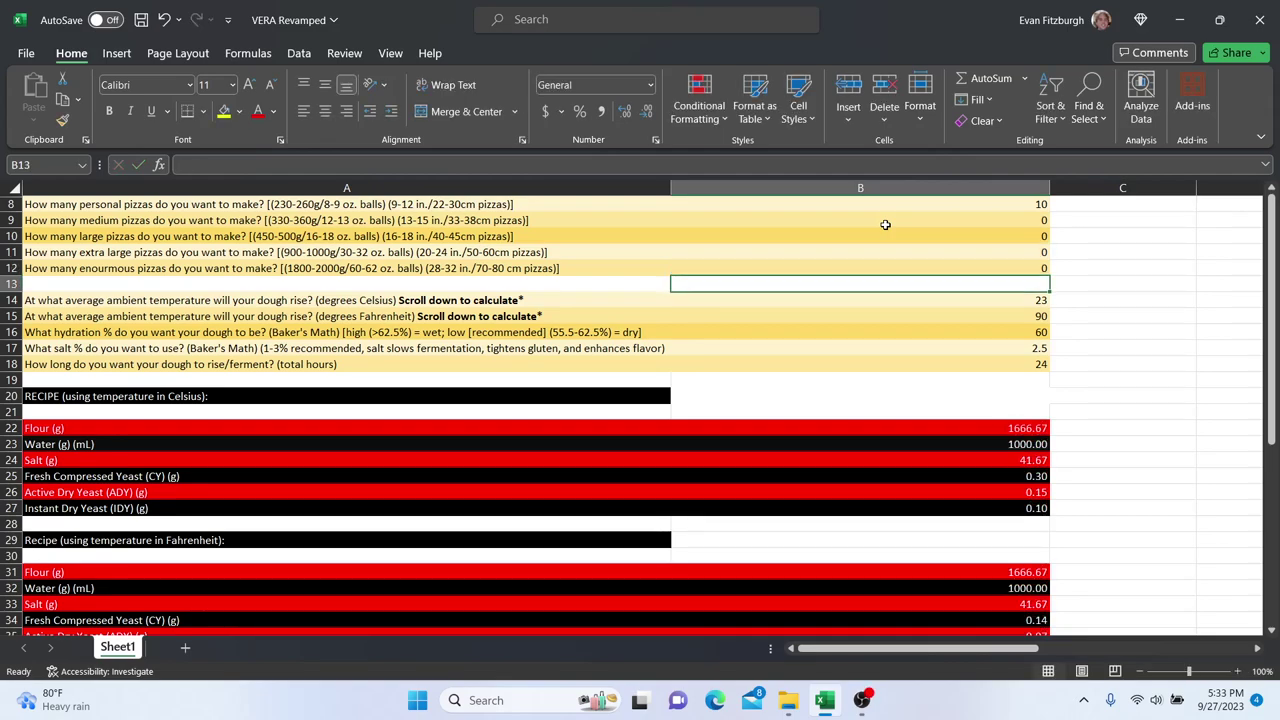
# Step: Set the average ambient rise temperature in degrees Fahrenheit to 73.4
pyautogui.click(1044, 317)
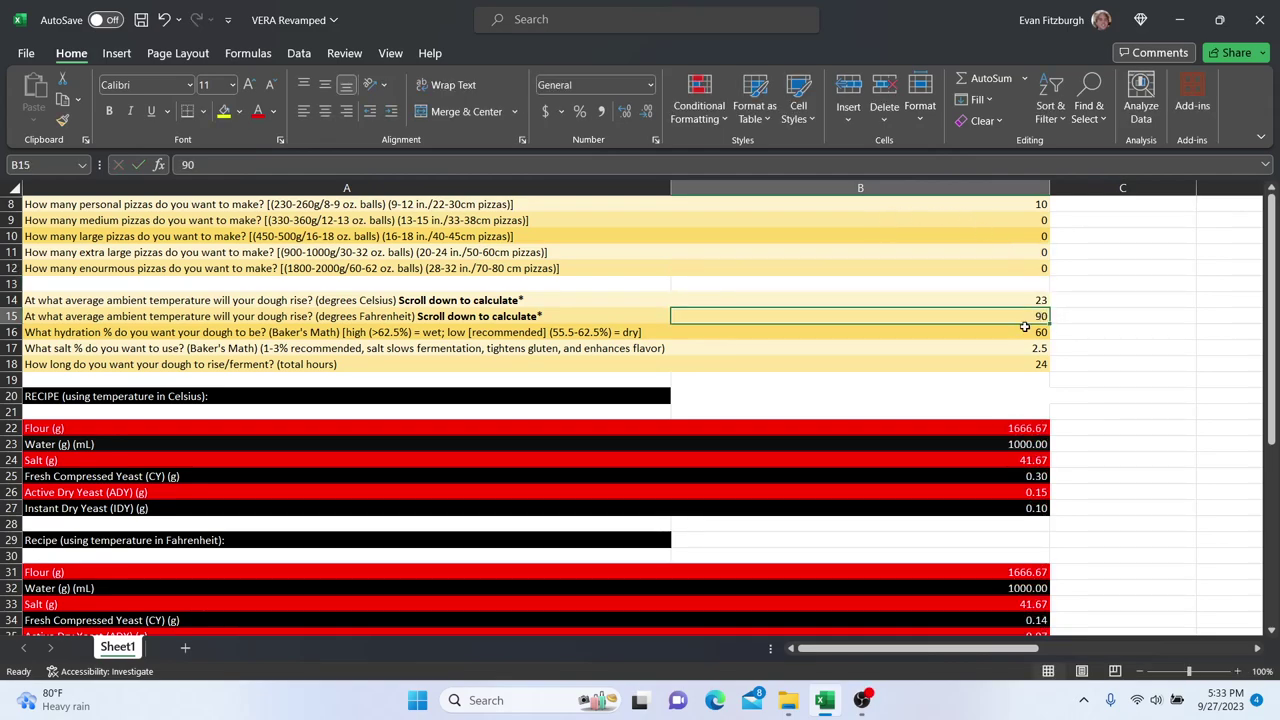
pyautogui.write('73.4')
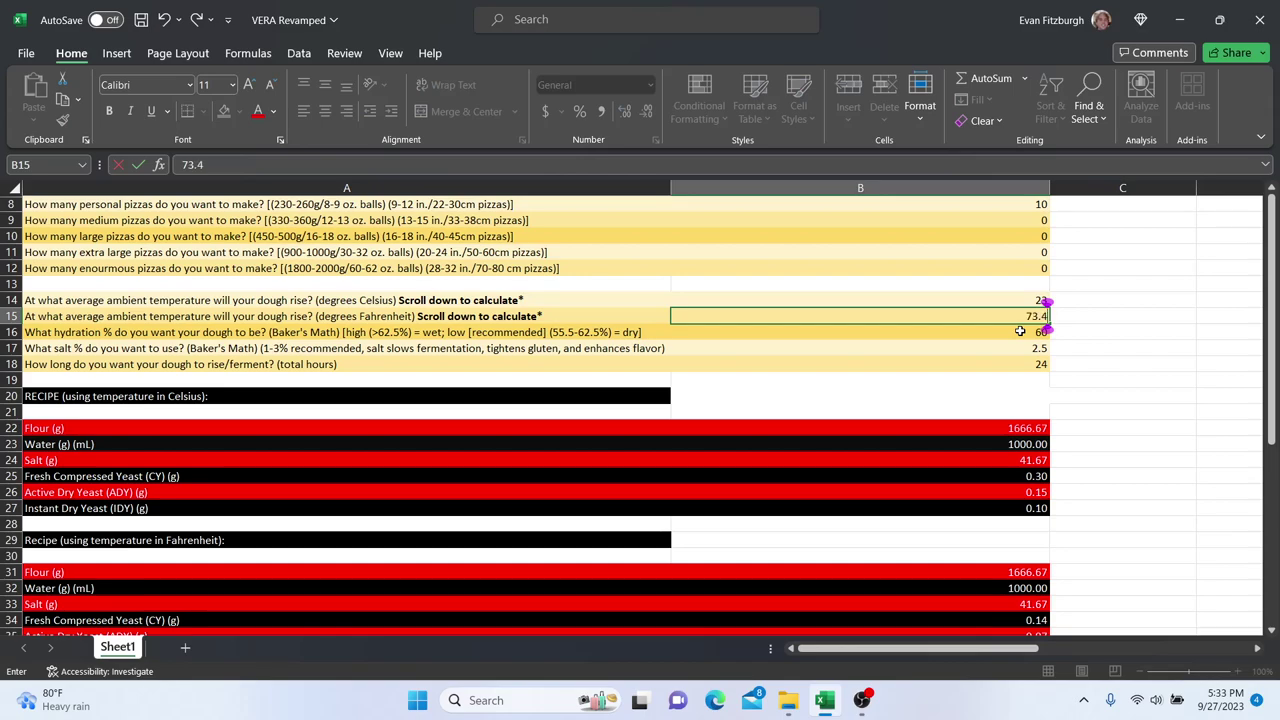
pyautogui.click(1020, 331)
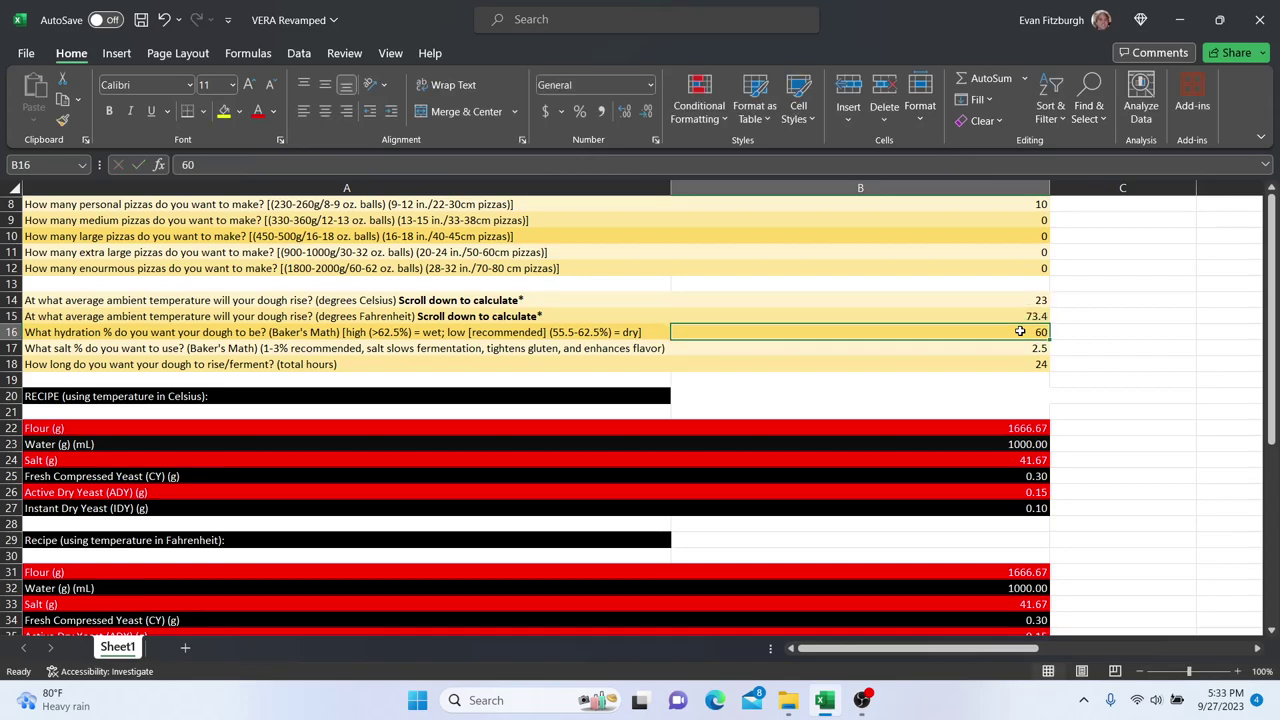
# Step: Set the dough's total rise/ferment time to 8 hours
pyautogui.click(1008, 347)
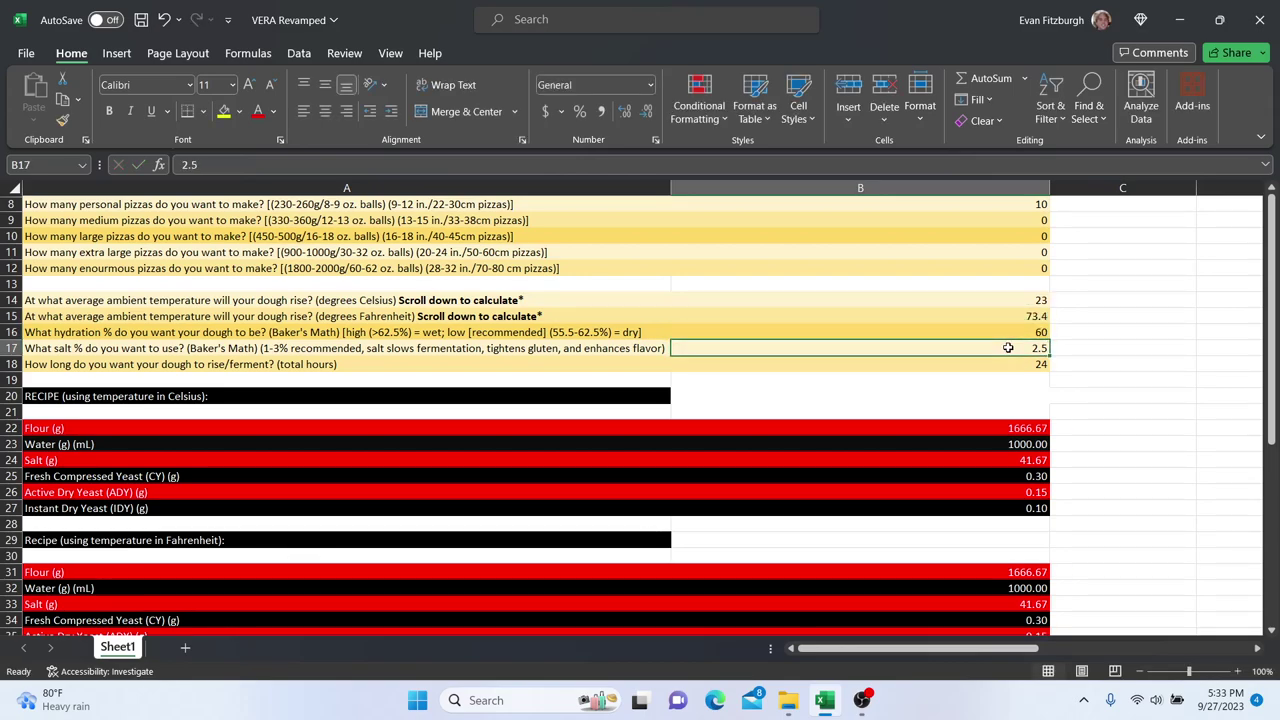
pyautogui.click(1018, 365)
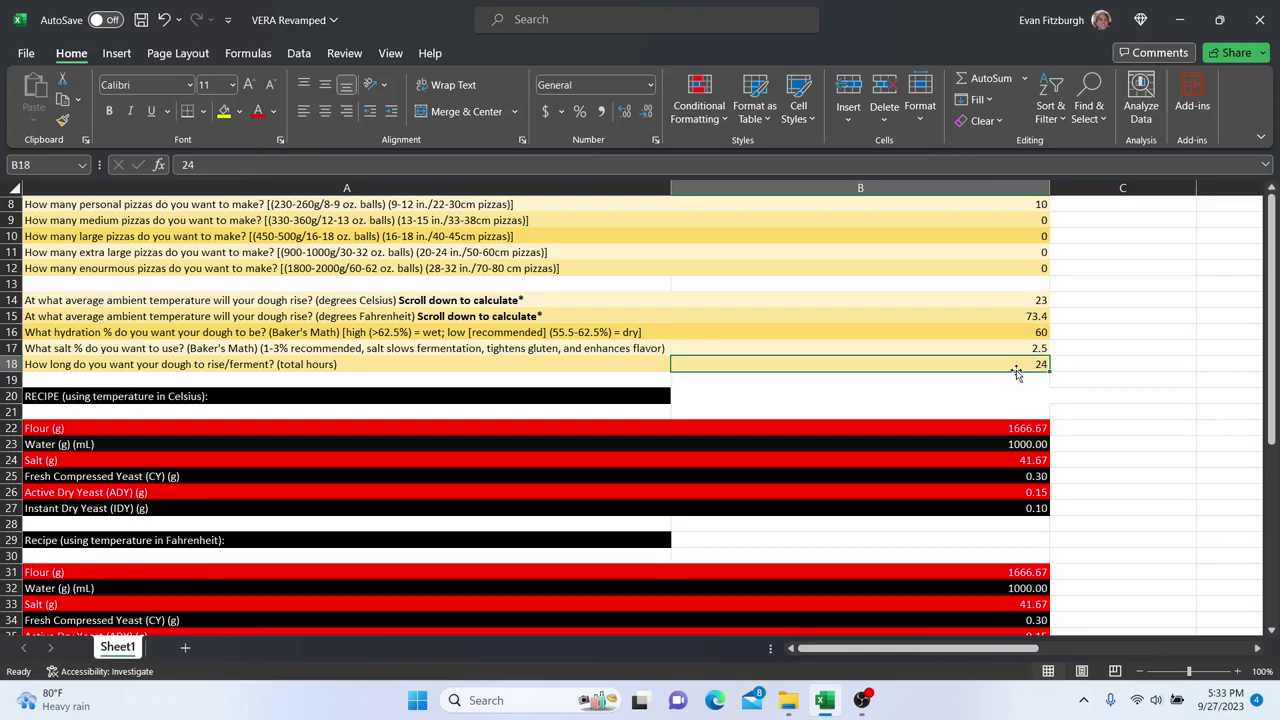
pyautogui.write('8')
pyautogui.press('Return')
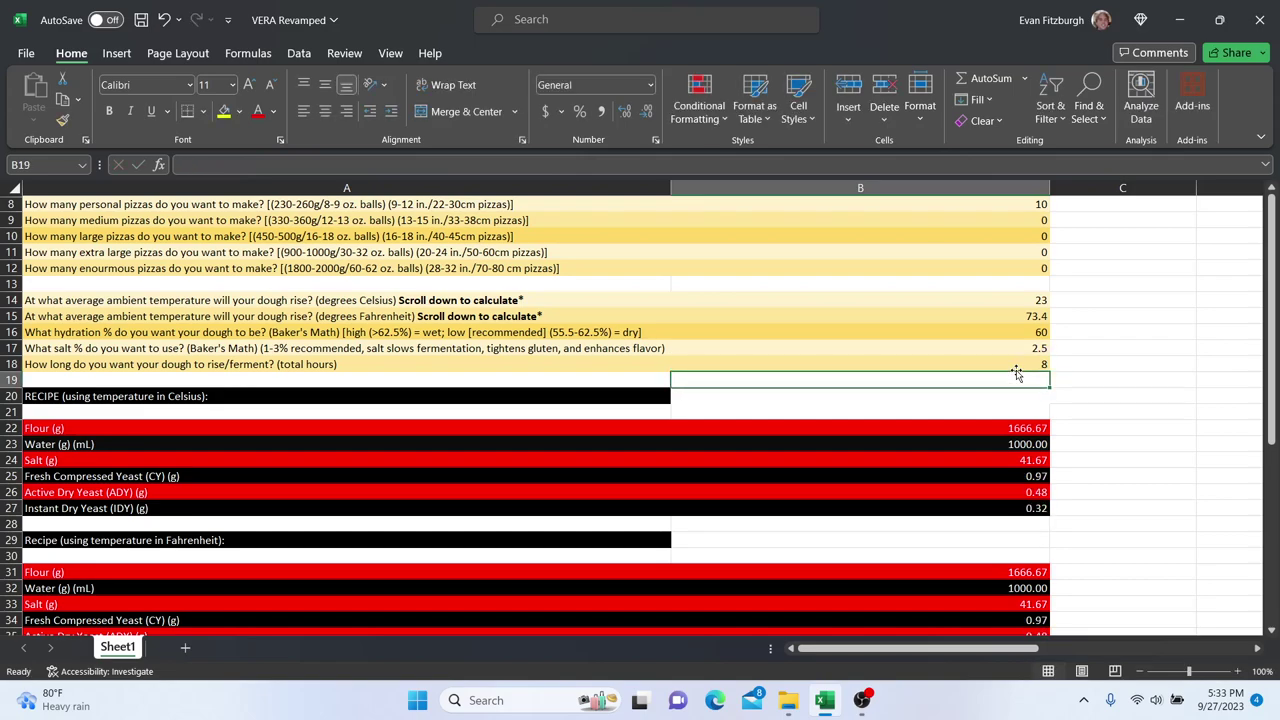
# Step: Review the flour, water, salt and yeast amounts in the Celsius recipe and compare them with the Fahrenheit recipe
pyautogui.scroll(-1, 968, 585)
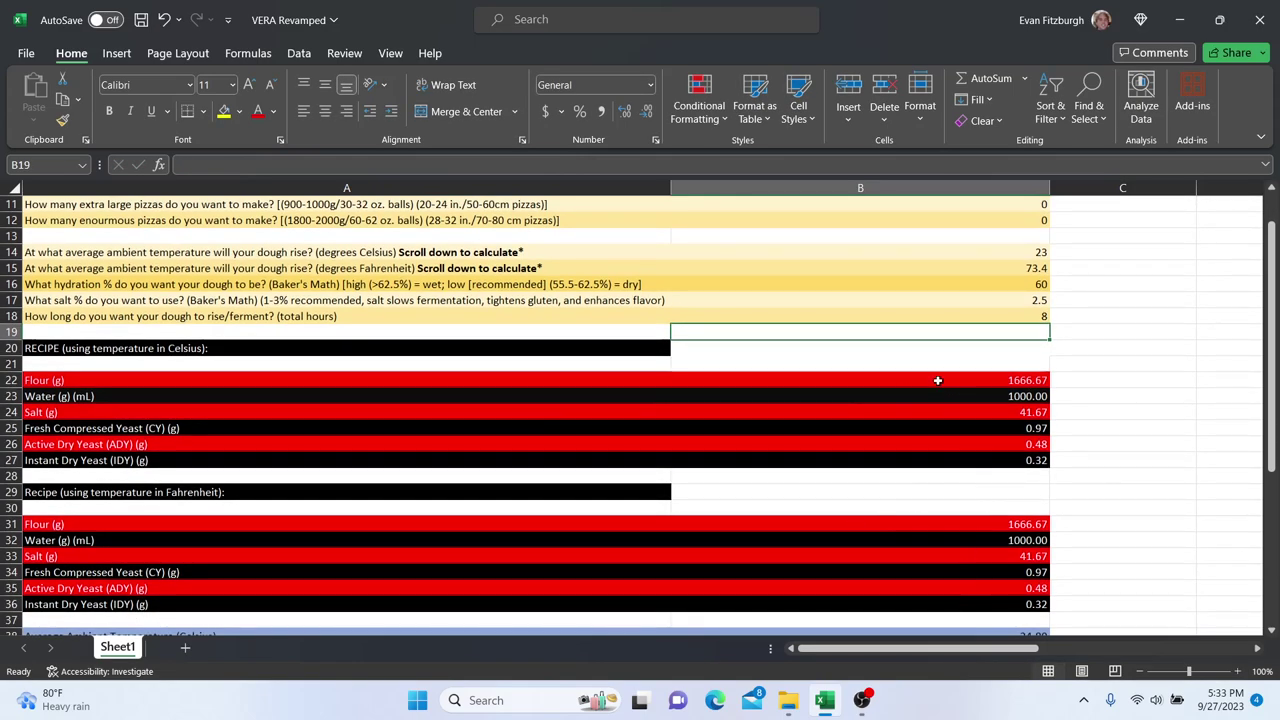
pyautogui.click(993, 379)
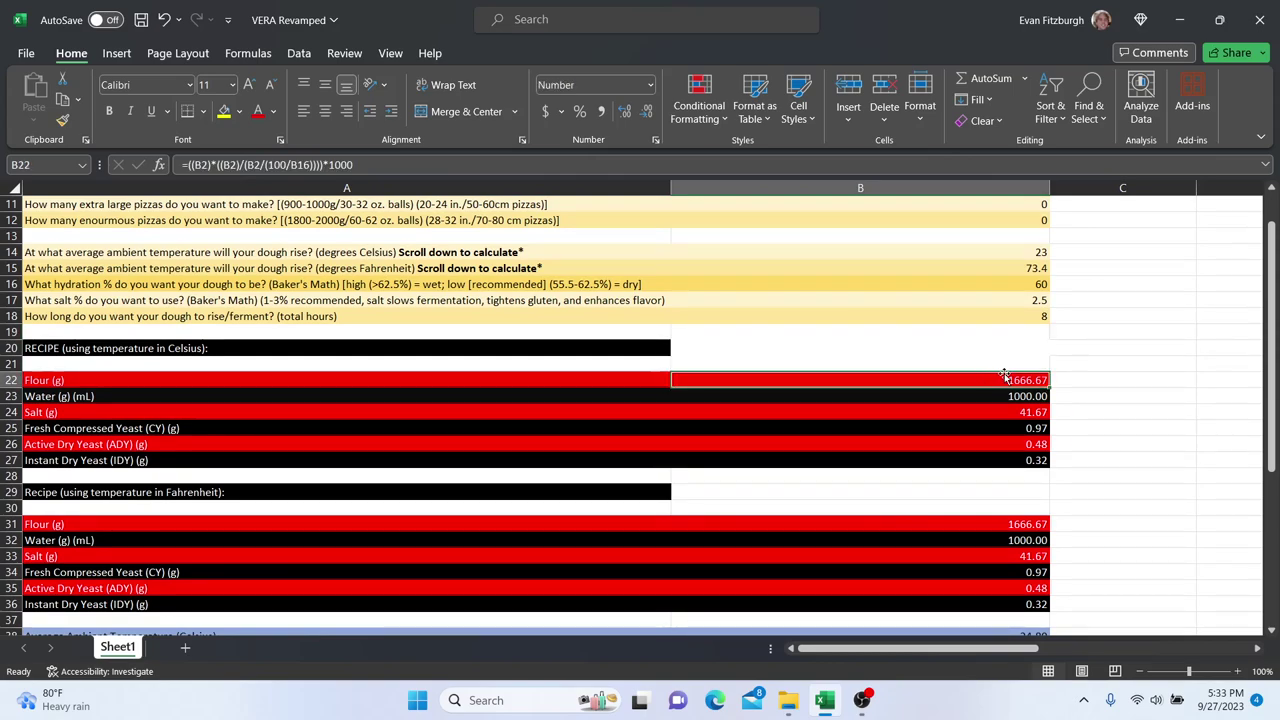
pyautogui.click(960, 400)
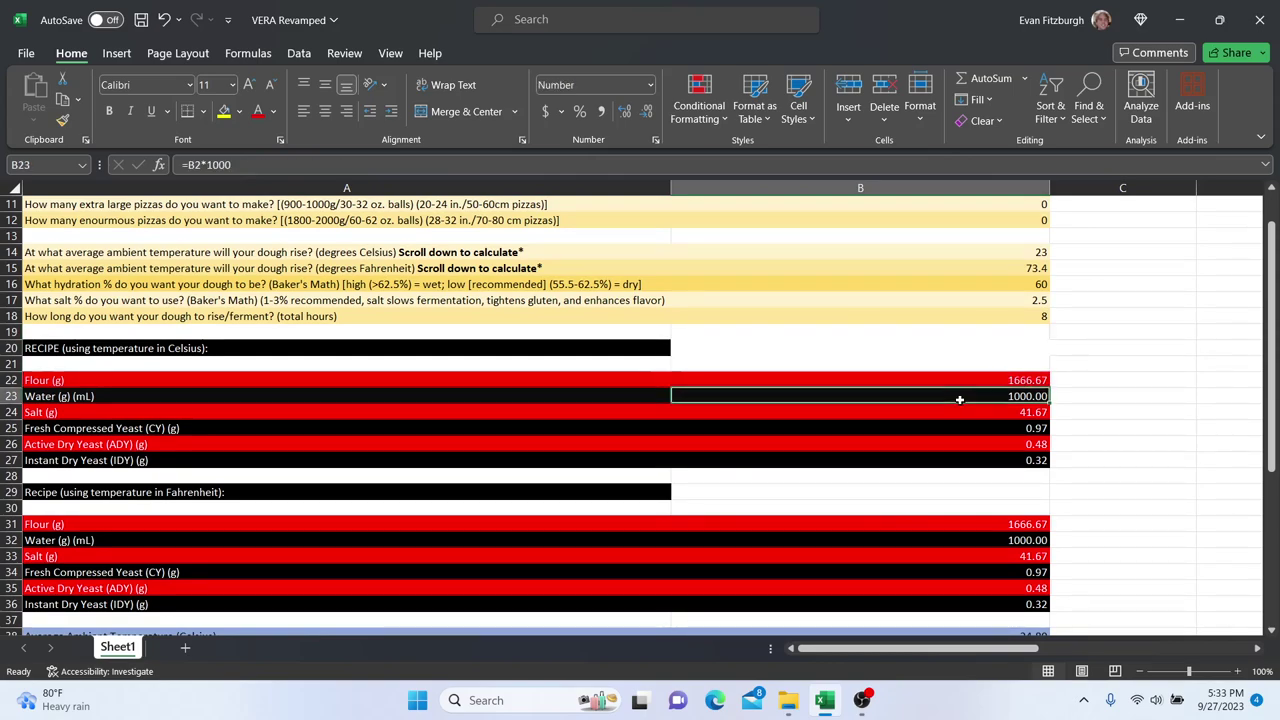
pyautogui.click(942, 414)
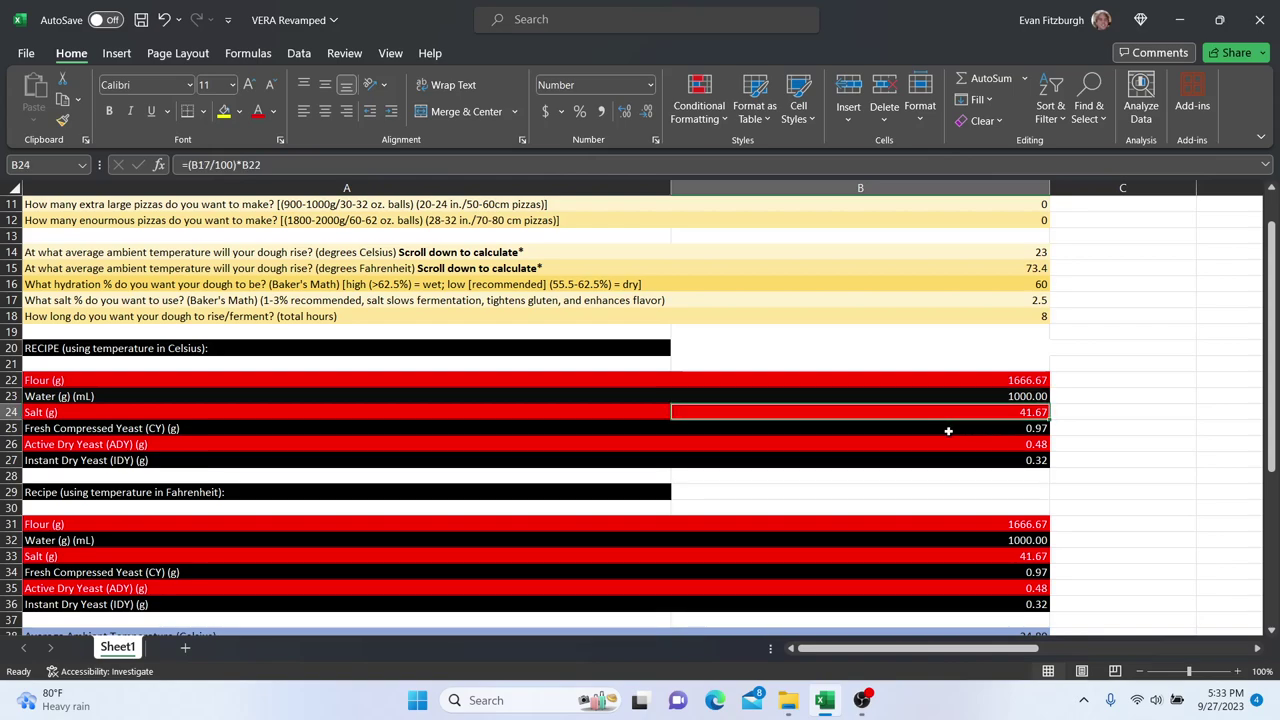
pyautogui.click(948, 431)
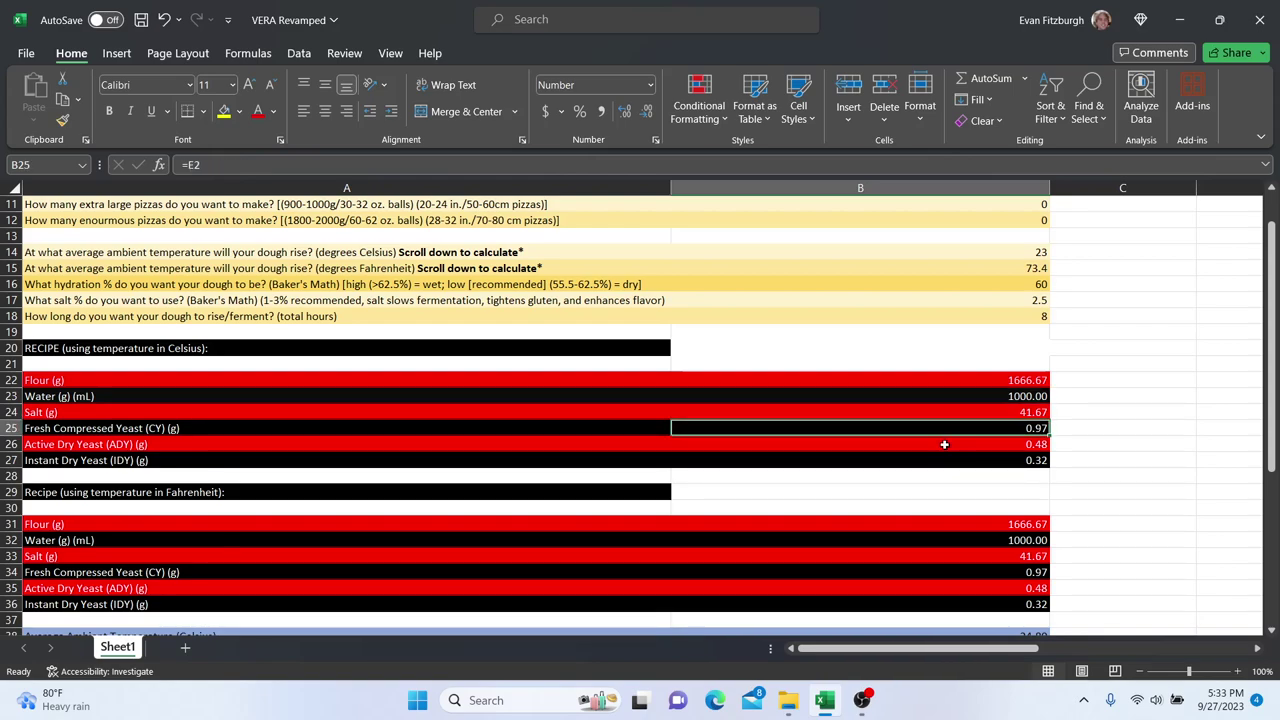
pyautogui.click(944, 444)
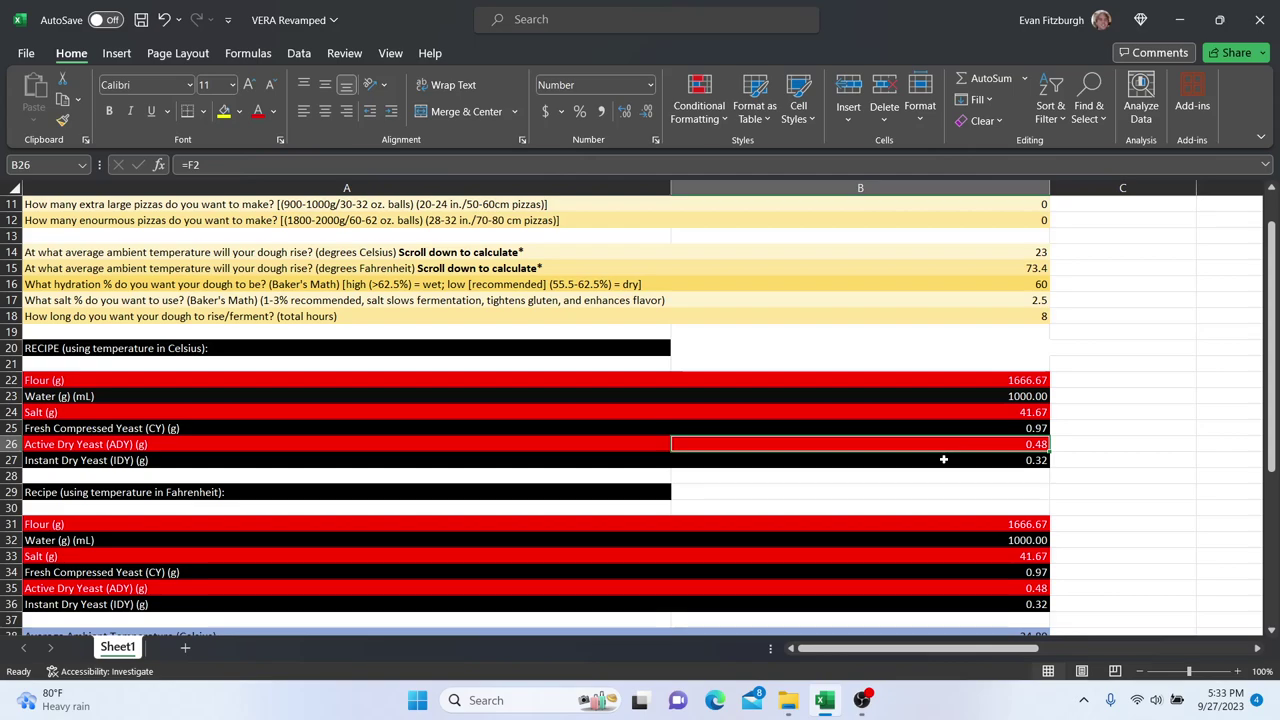
pyautogui.click(943, 459)
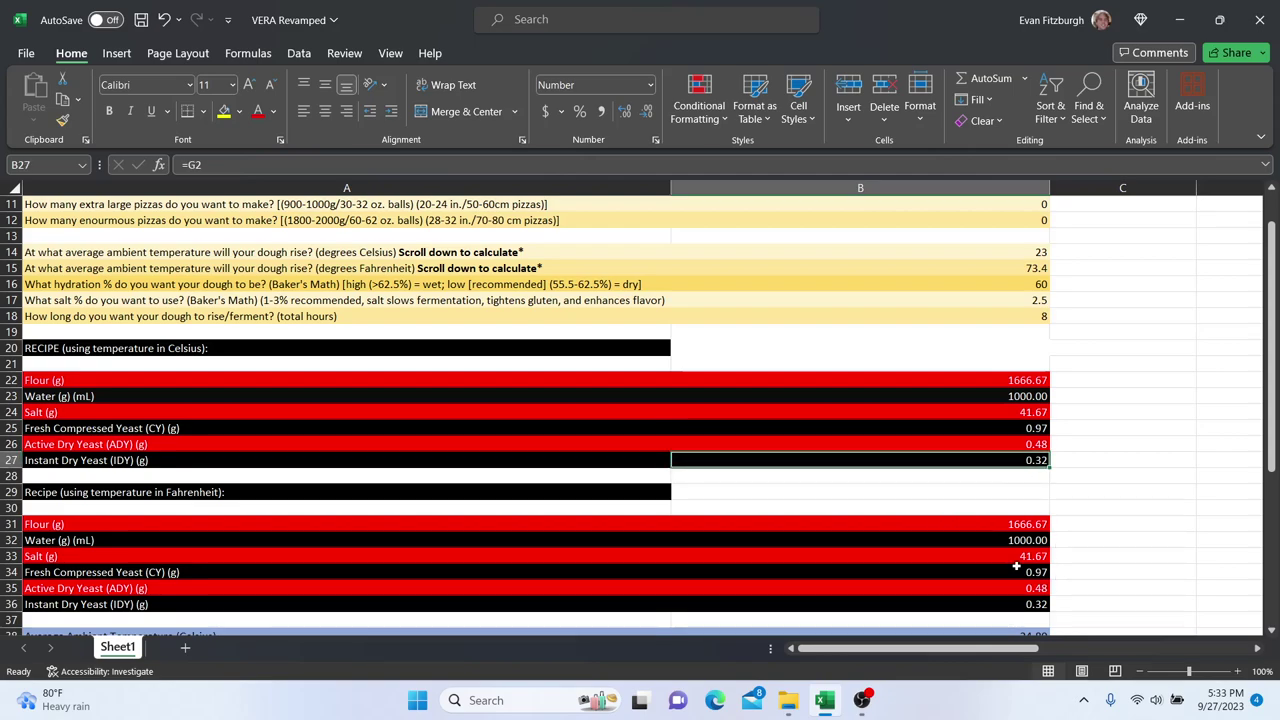
pyautogui.click(958, 446)
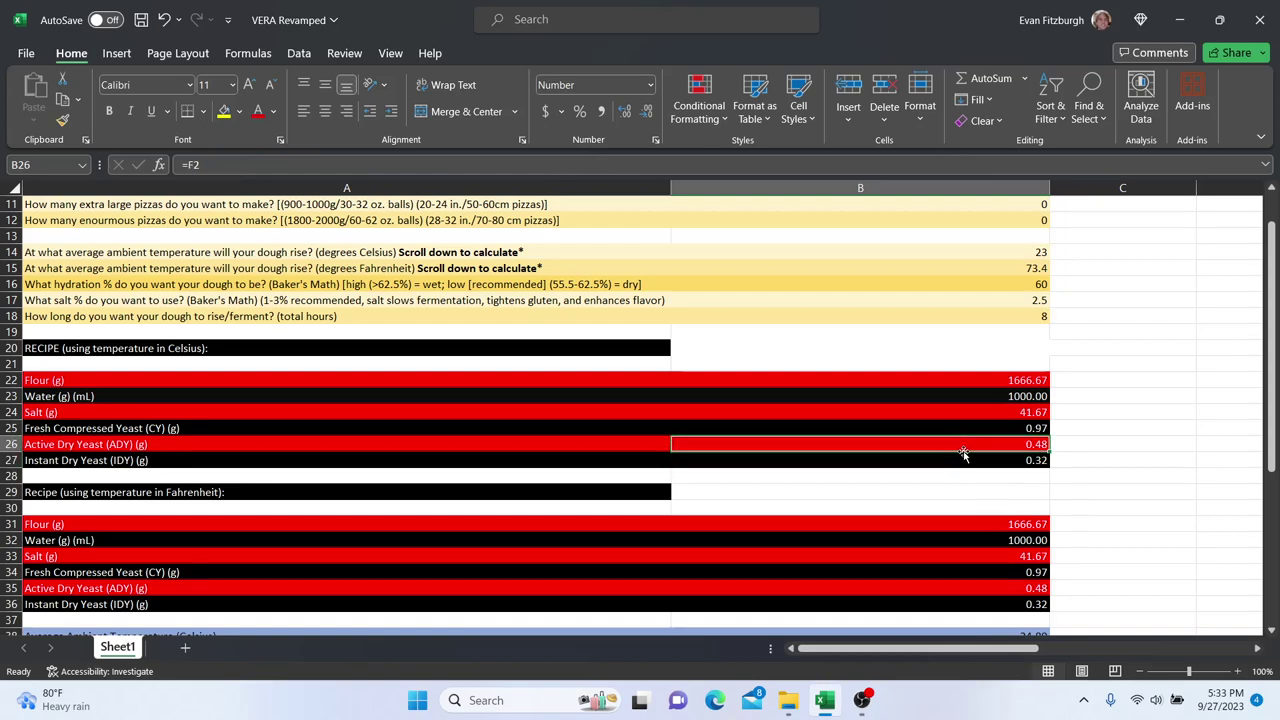
pyautogui.click(967, 461)
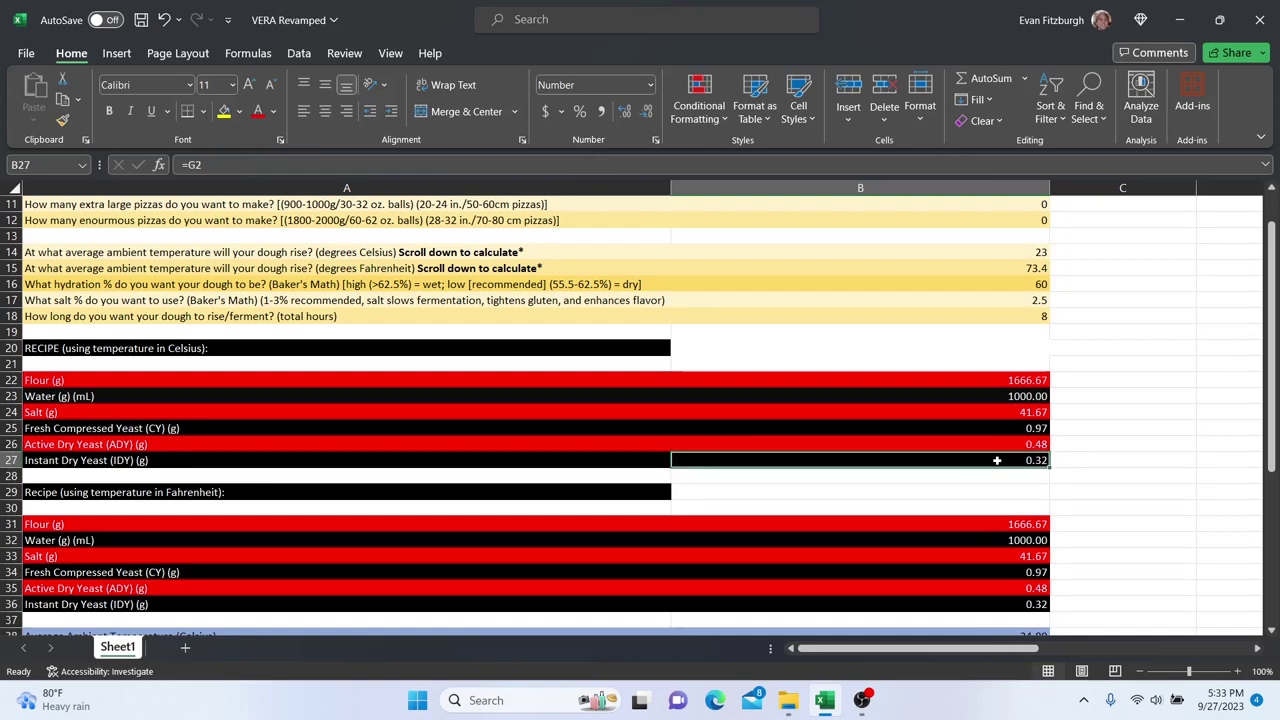
pyautogui.scroll(-2, 986, 480)
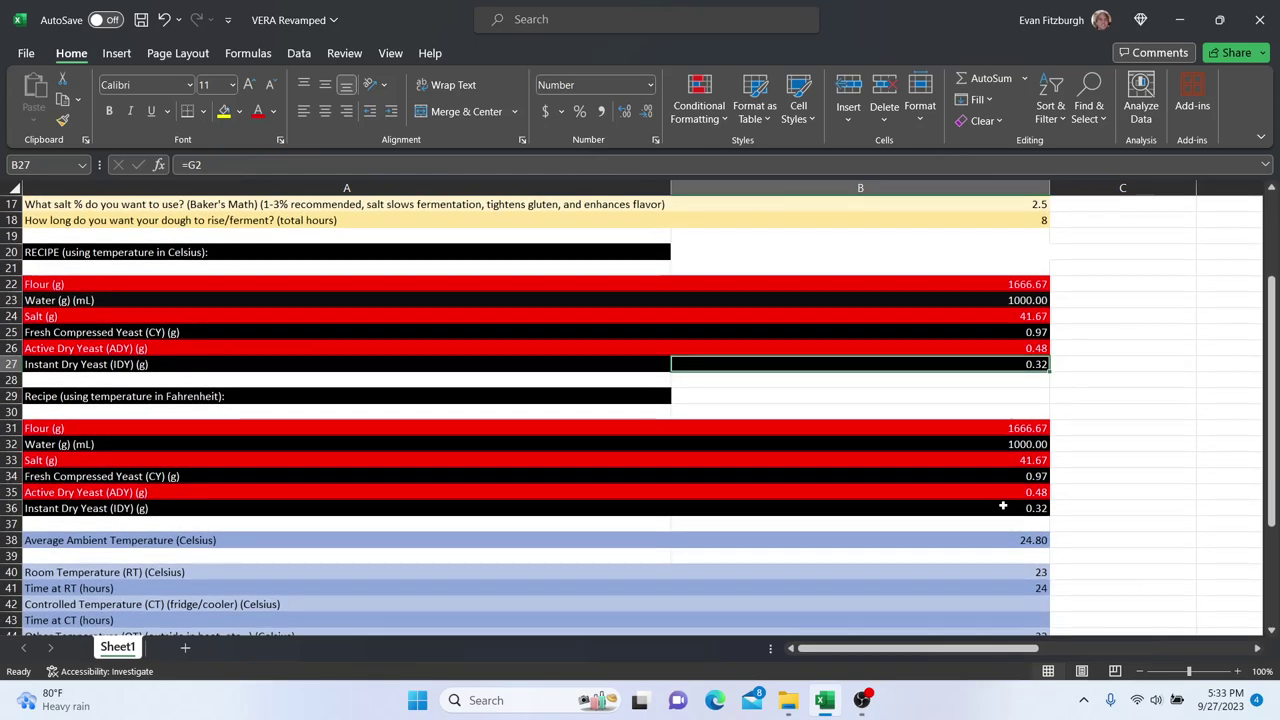
# Step: Set the salt percentage for the dough to 3
pyautogui.scroll(3, 1000, 482)
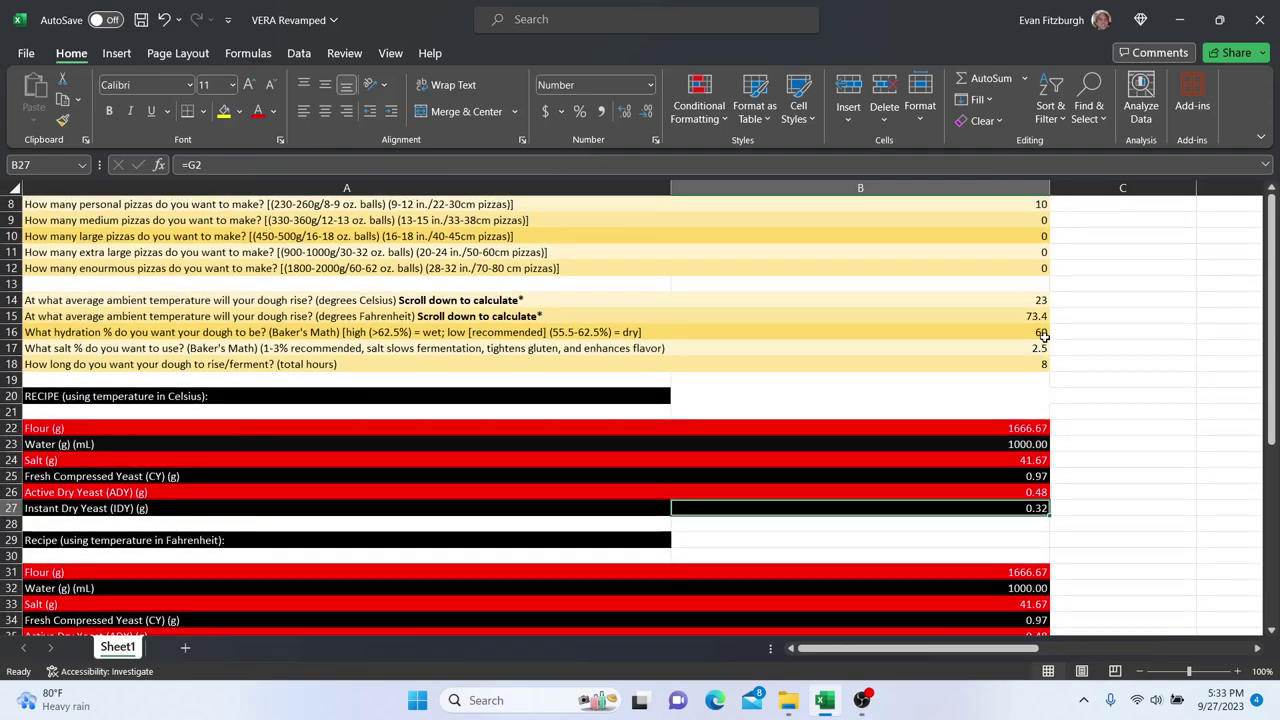
pyautogui.click(1043, 336)
pyautogui.click(1044, 348)
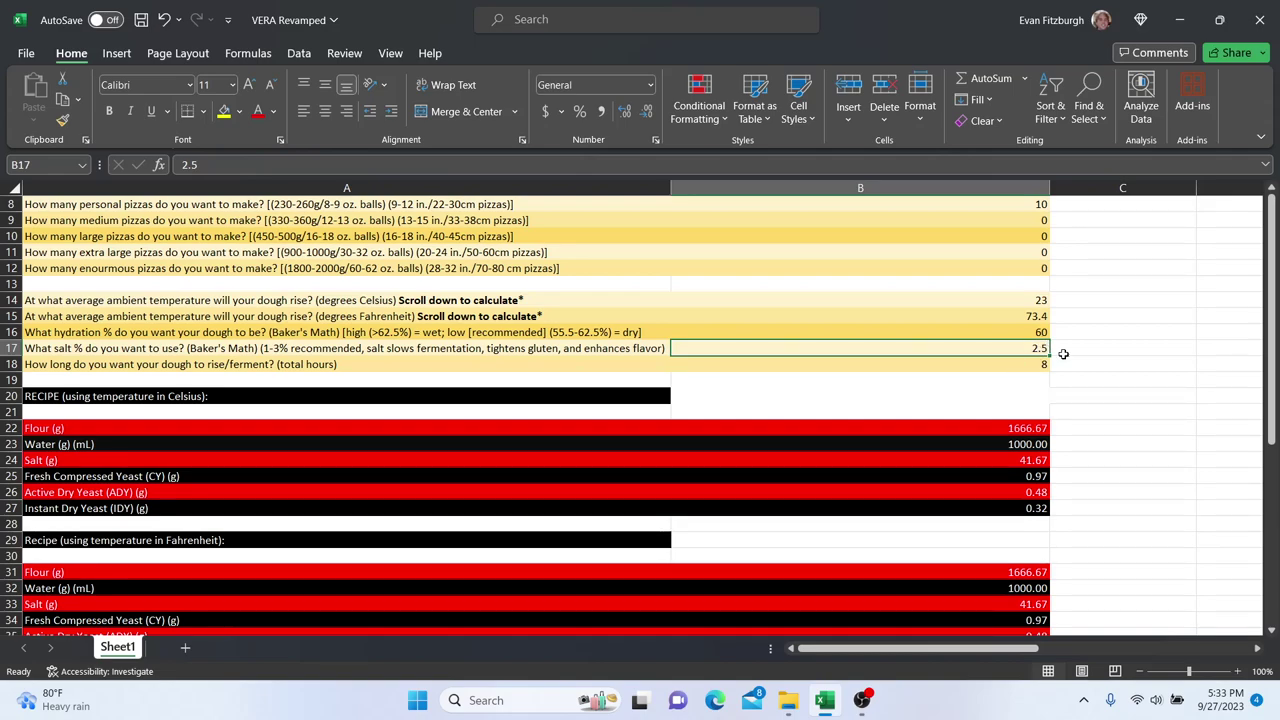
pyautogui.write('3')
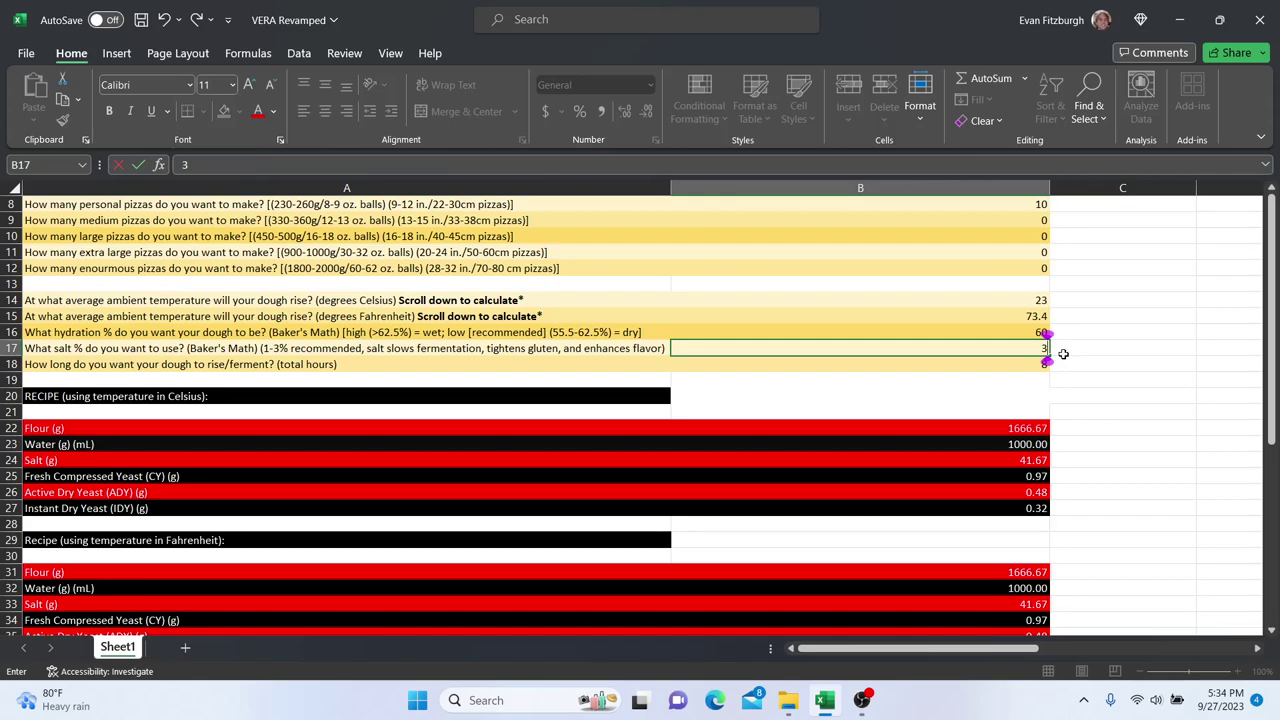
pyautogui.press('Return')
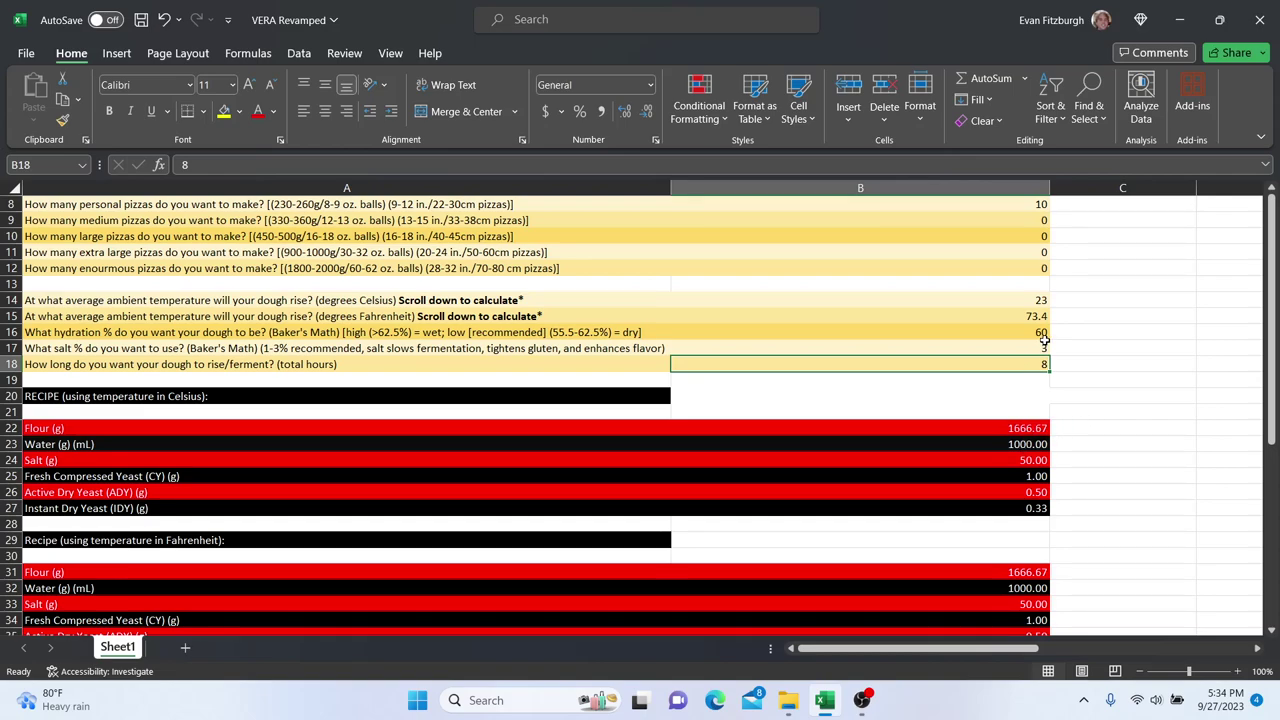
# Step: Examine the hydration input, the Celsius recipe's flour and yeast amounts, and the average ambient temperature calculators below the recipes
pyautogui.click(1042, 334)
pyautogui.click(1027, 430)
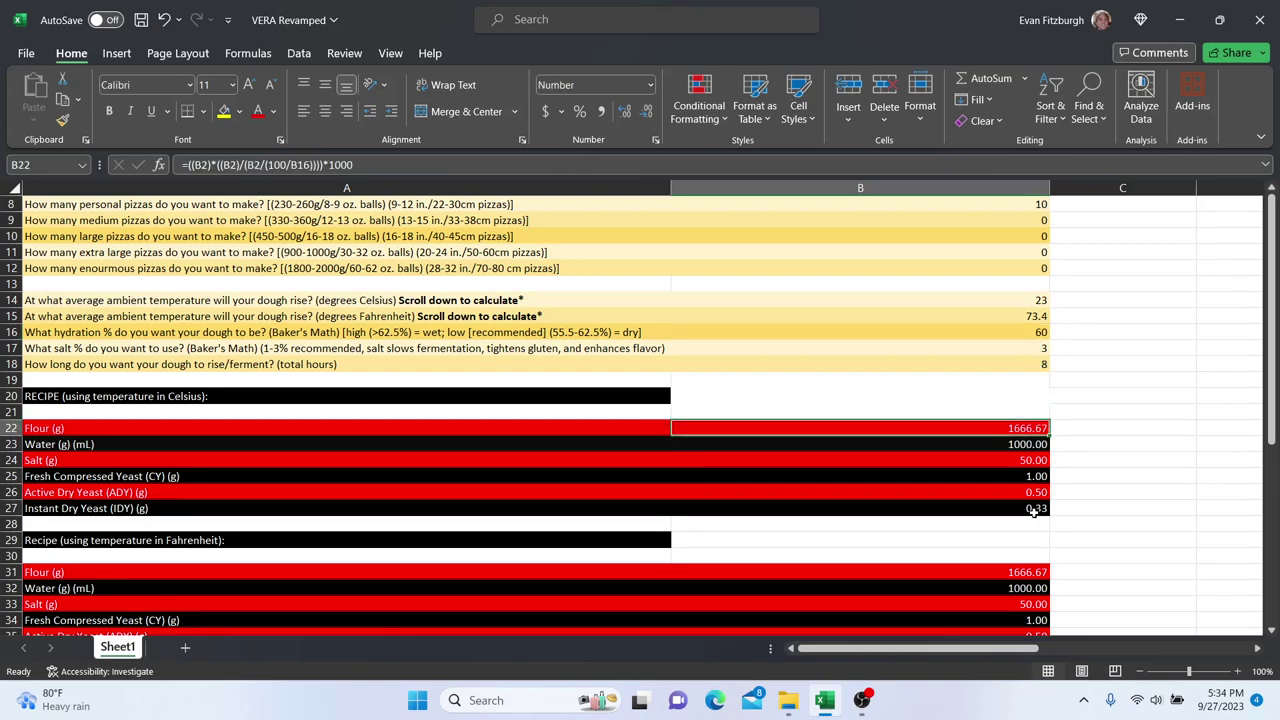
pyautogui.click(1033, 510)
pyautogui.click(1030, 478)
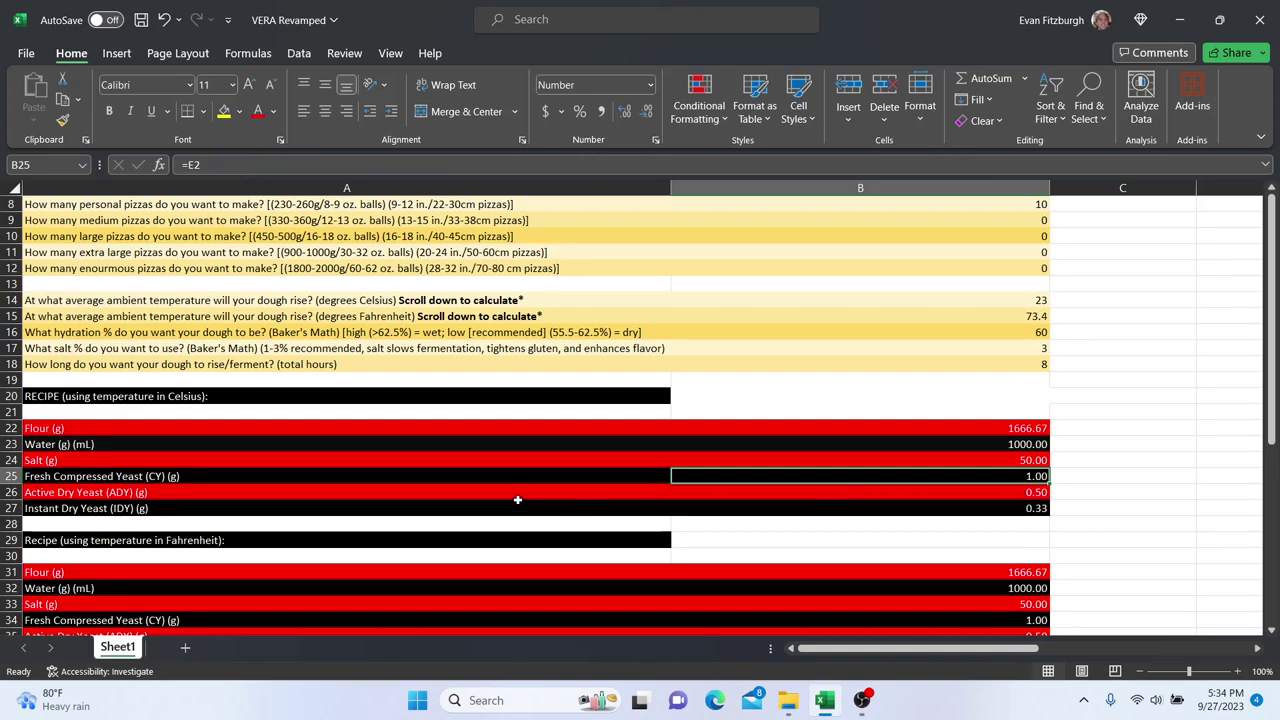
pyautogui.click(1010, 506)
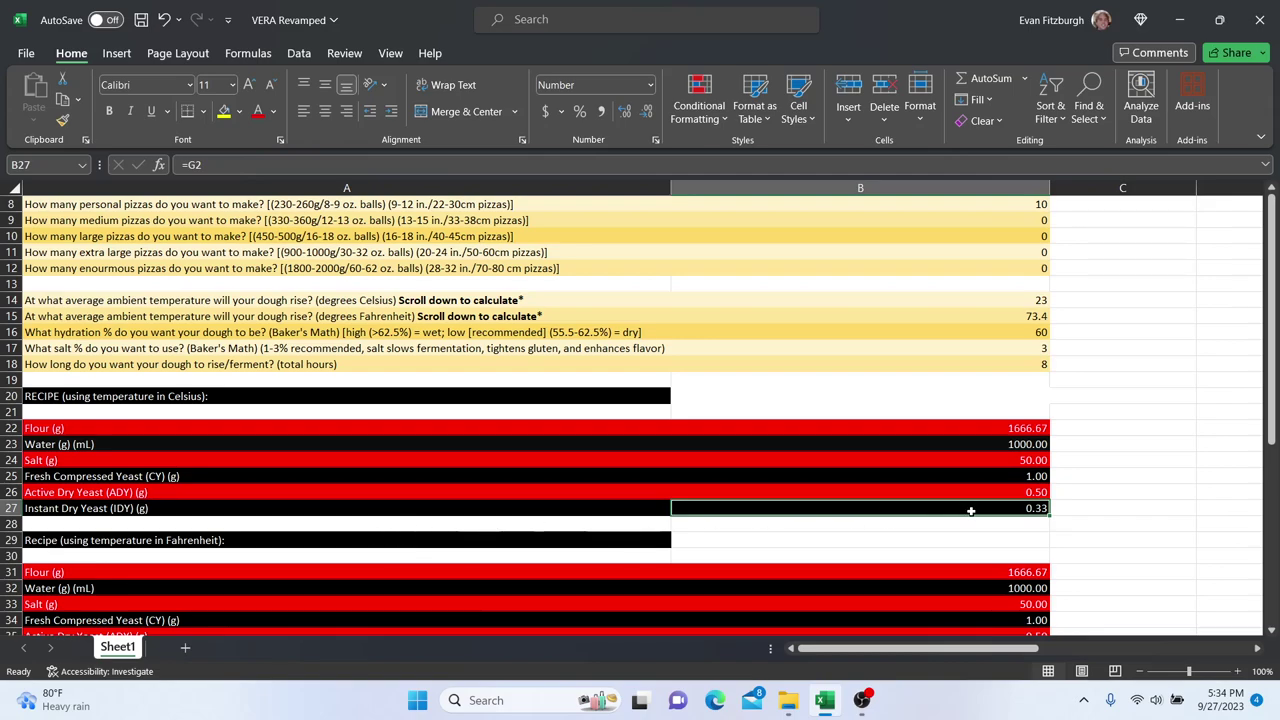
pyautogui.click(1025, 481)
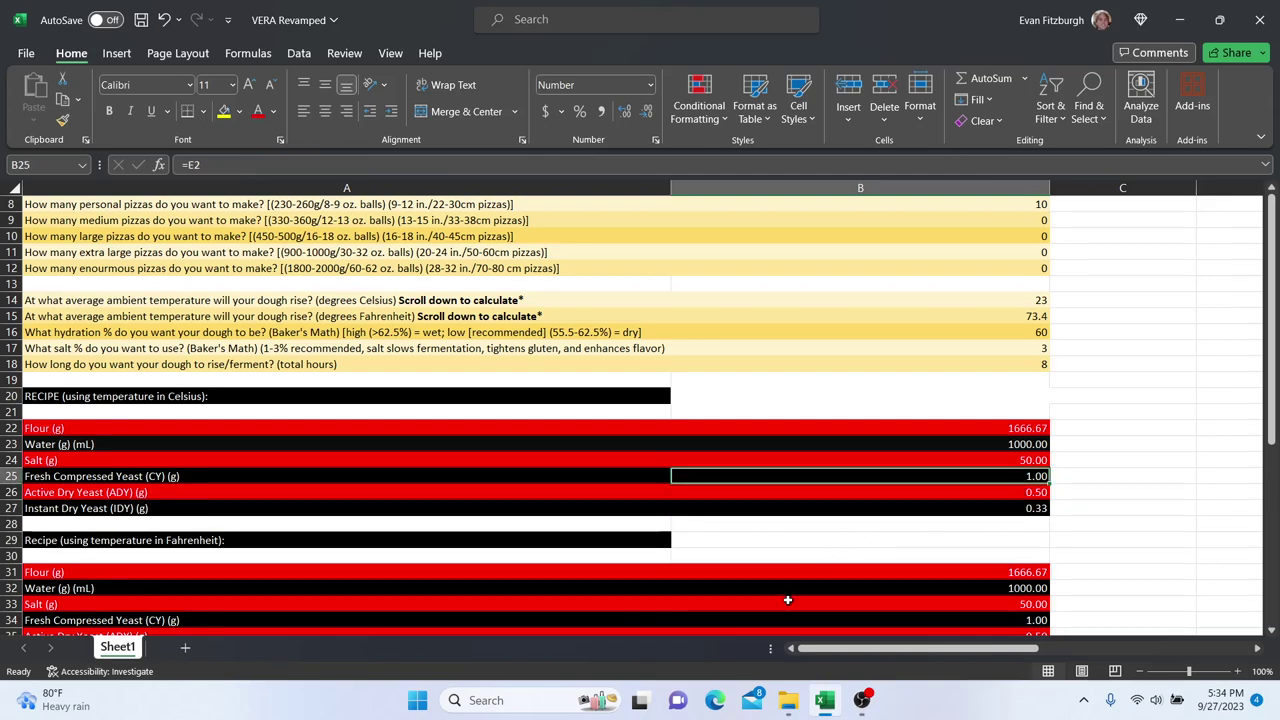
pyautogui.click(917, 505)
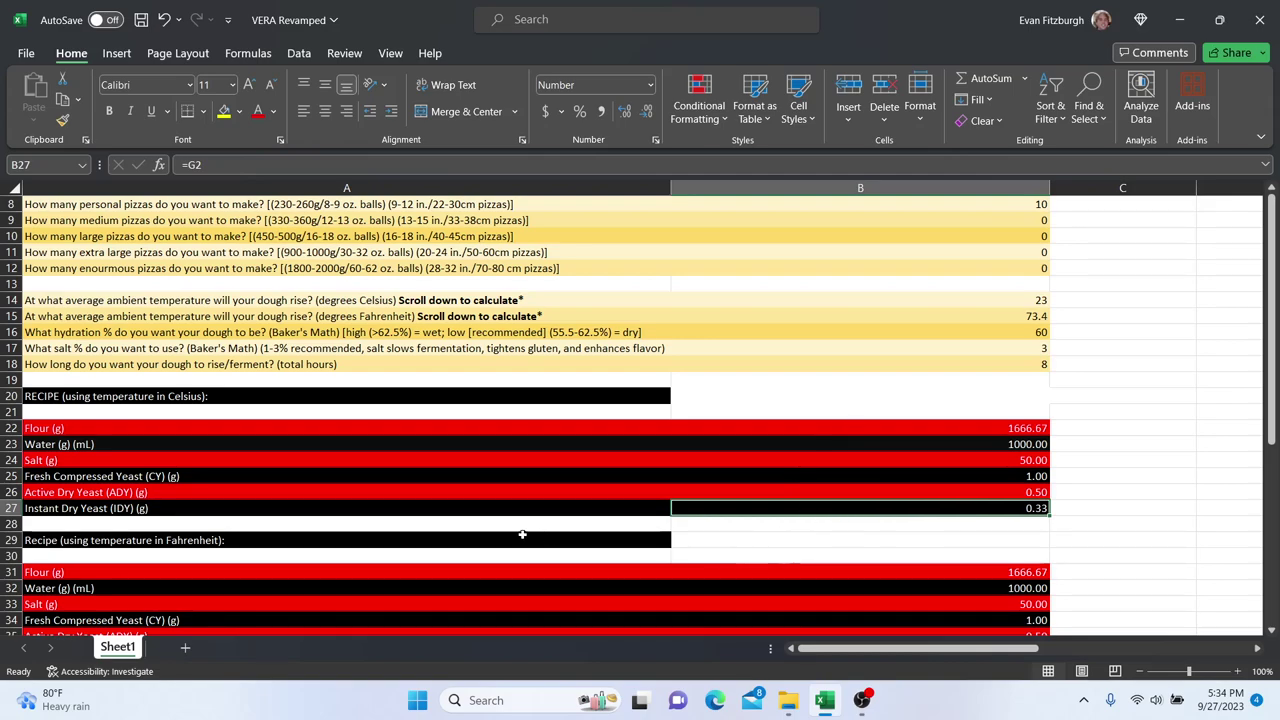
pyautogui.click(996, 493)
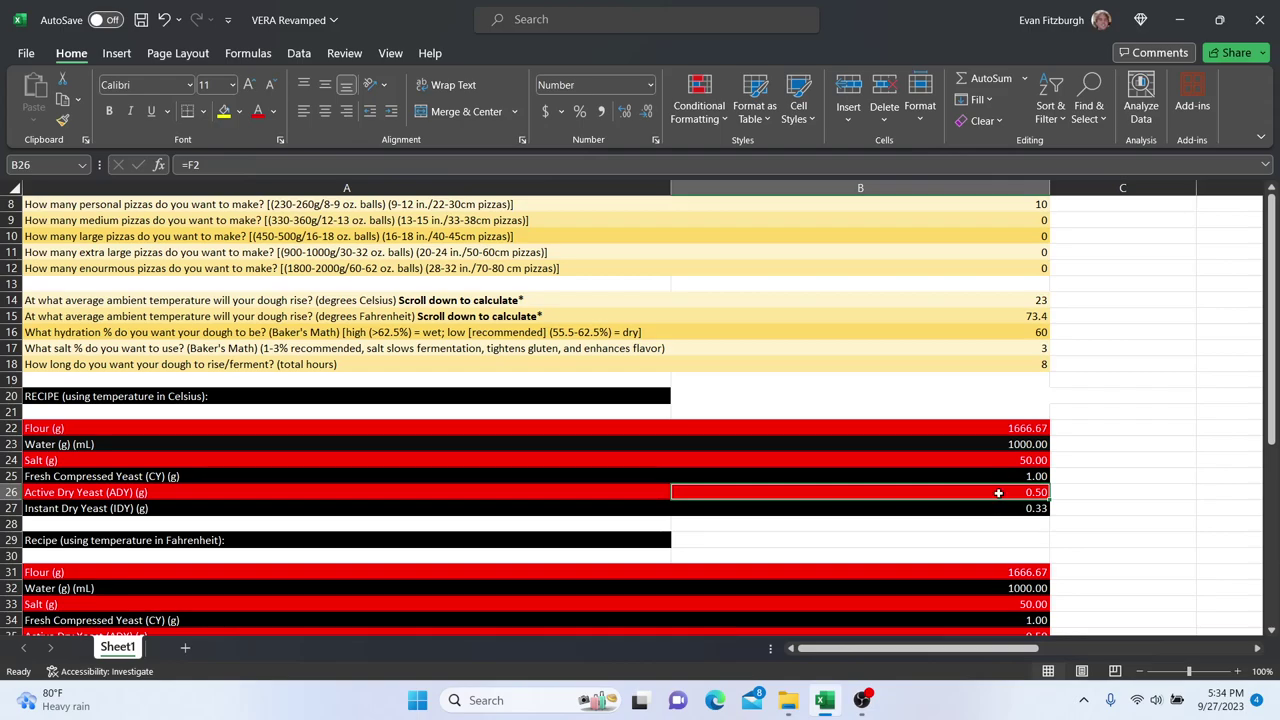
pyautogui.scroll(-3, 869, 539)
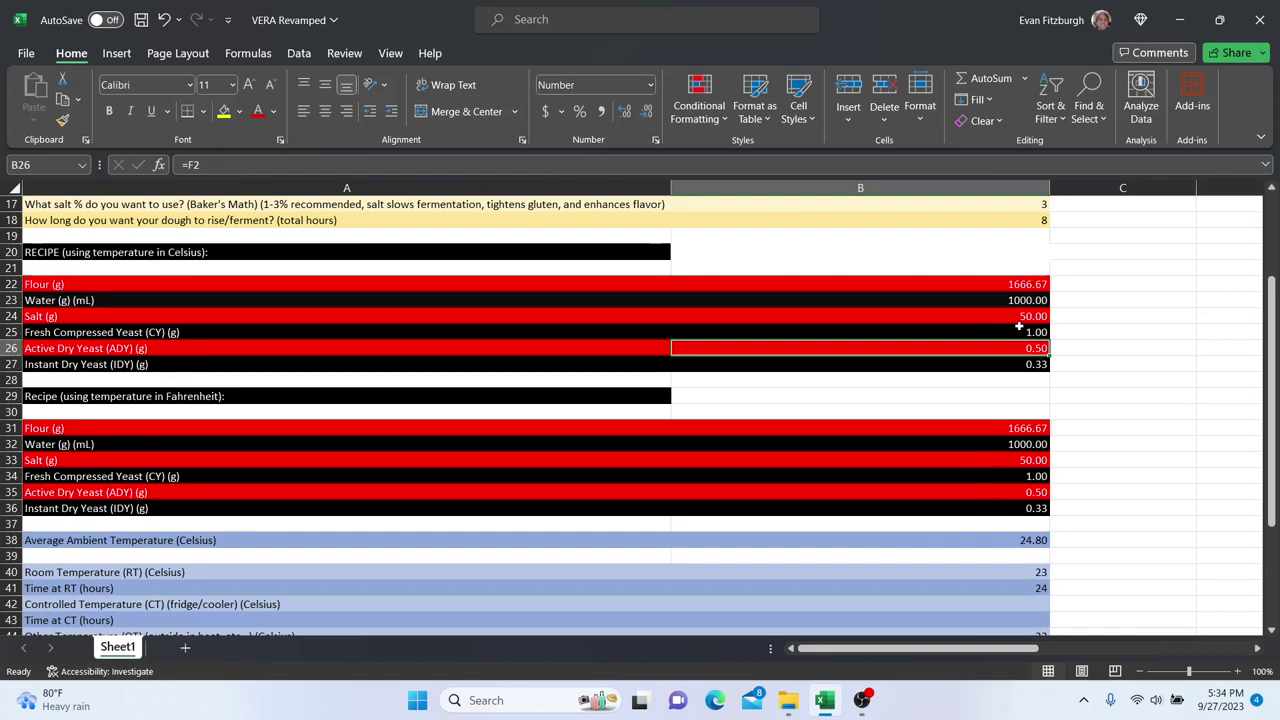
pyautogui.scroll(2, 954, 412)
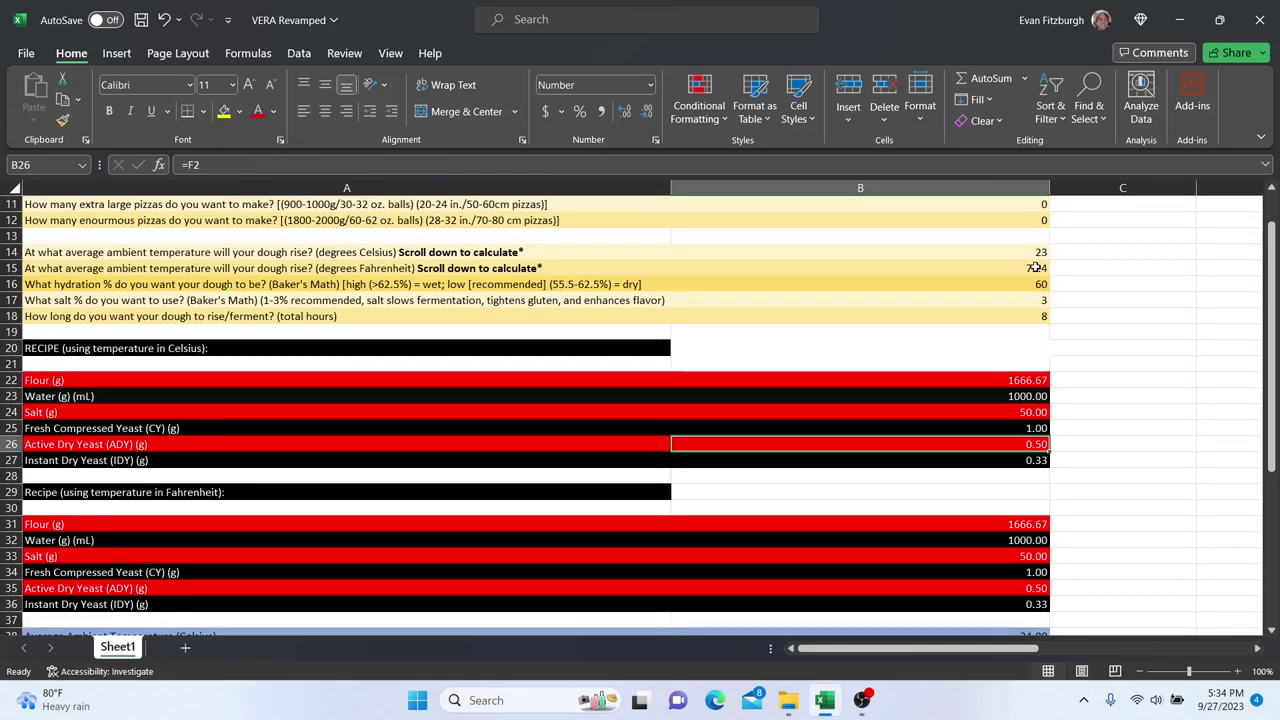
pyautogui.scroll(-5, 1034, 268)
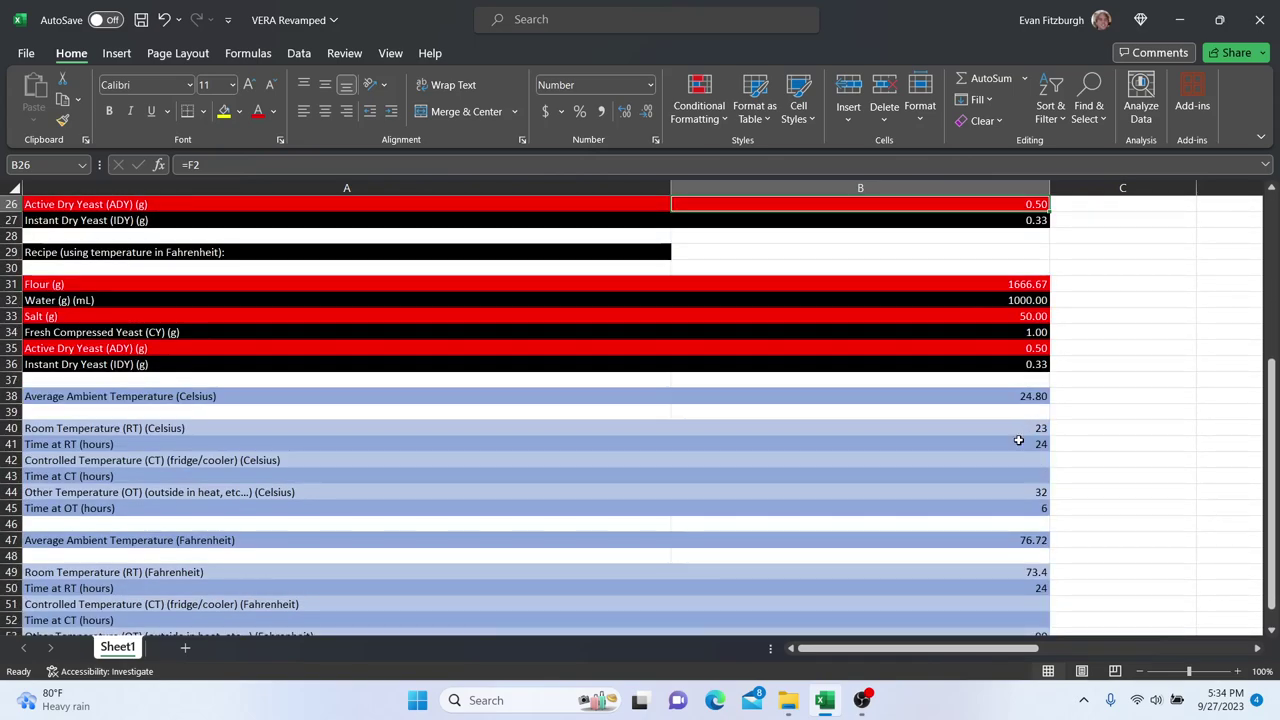
pyautogui.scroll(-1, 1012, 445)
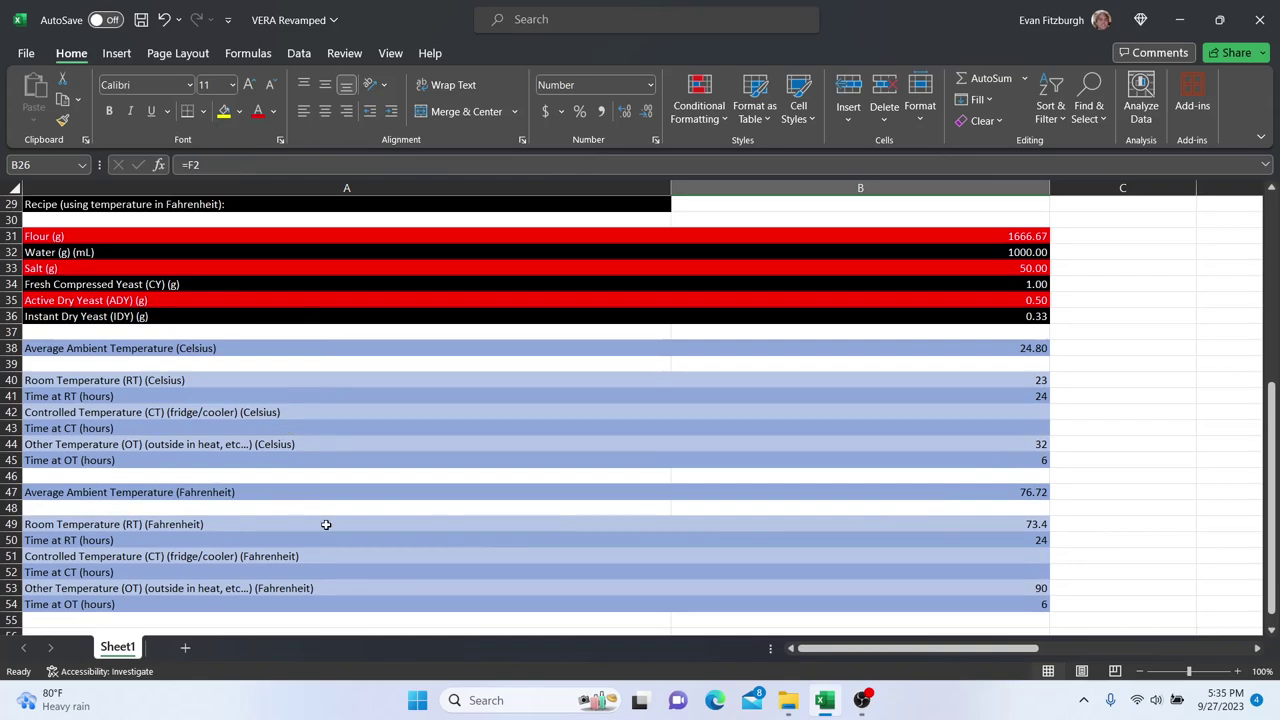
# Step: Clear the number of personal pizzas and set the number of medium pizzas to 5
pyautogui.scroll(7, 323, 475)
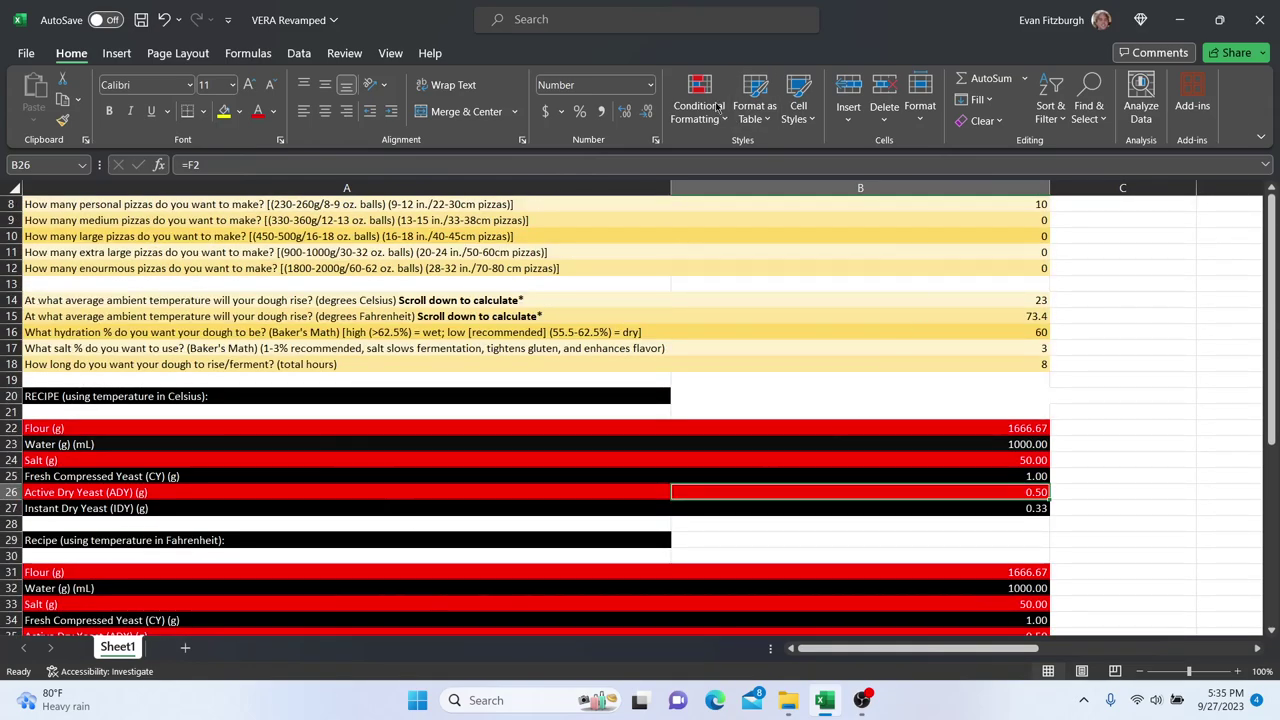
pyautogui.click(1044, 203)
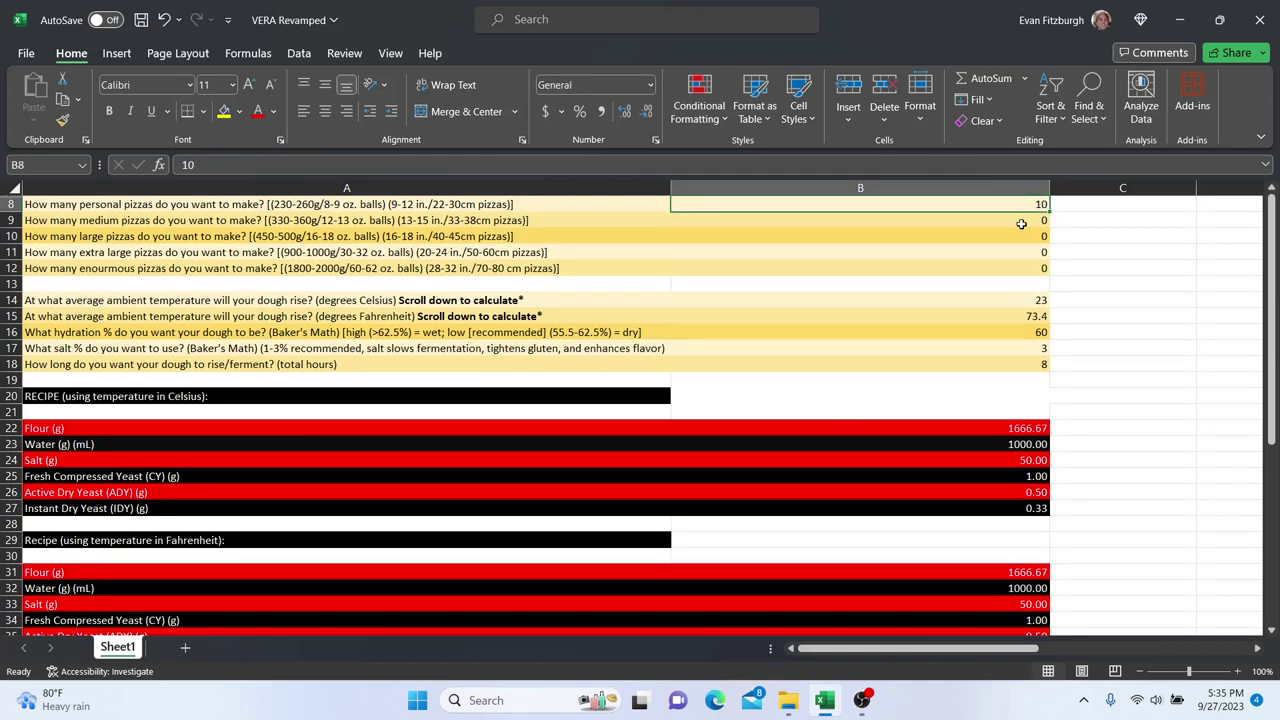
pyautogui.press('BackSpace')
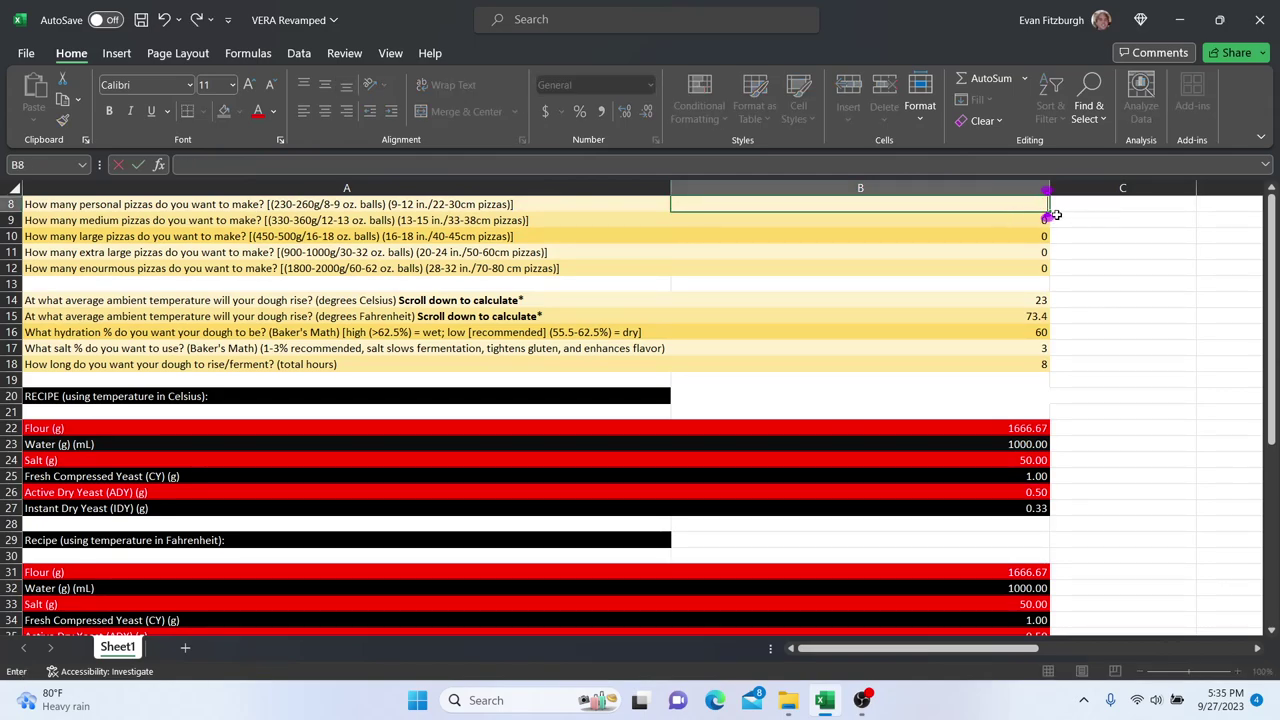
pyautogui.press('Return')
pyautogui.write('5')
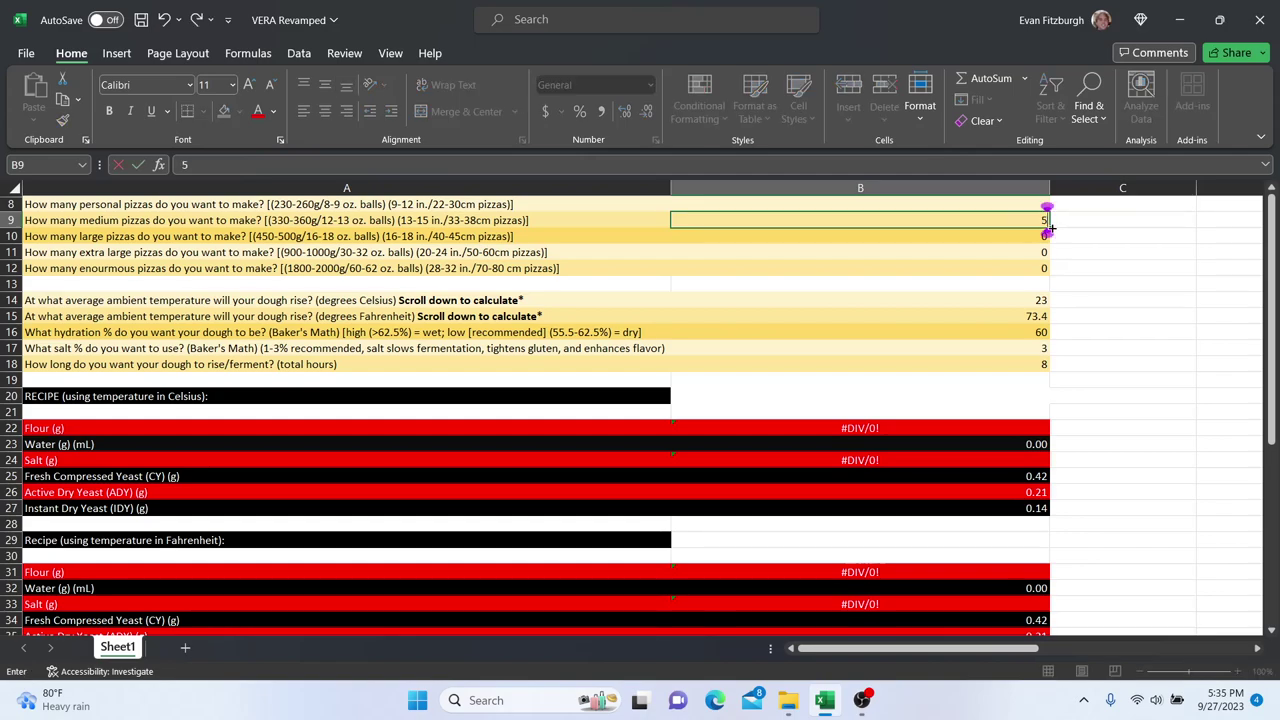
pyautogui.press('Return')
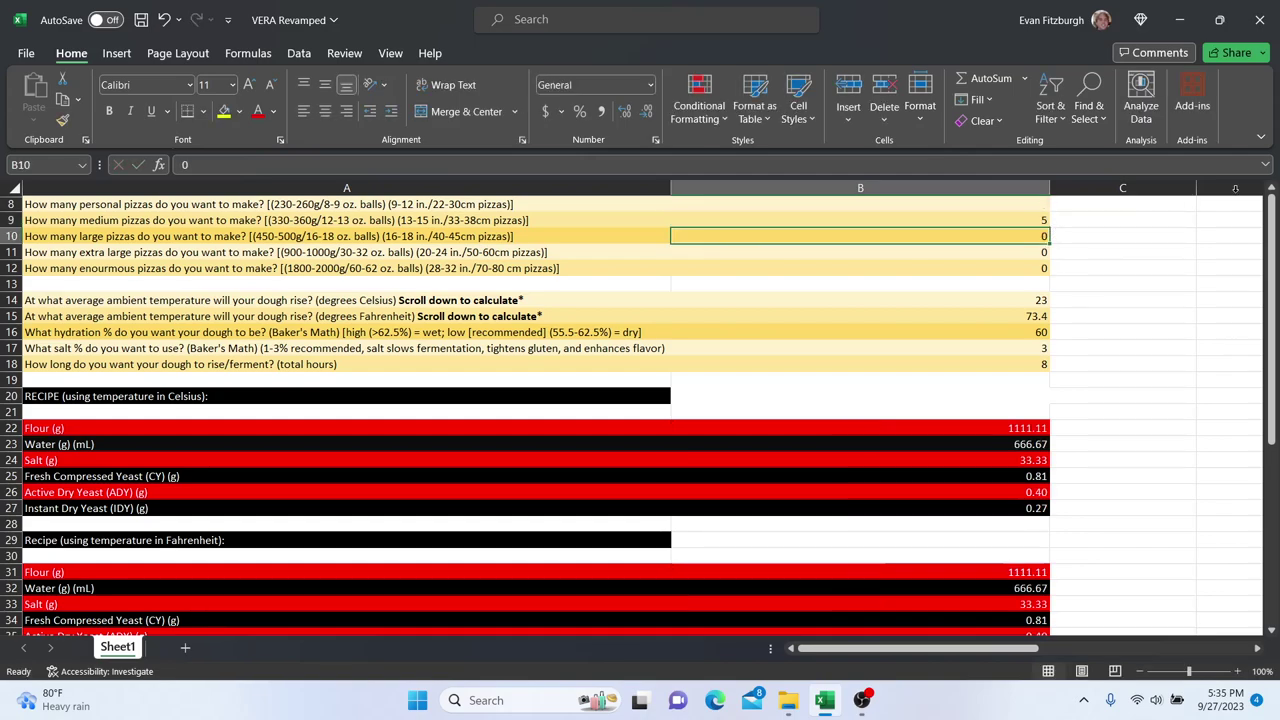
# Step: Clear the number of medium pizzas and set the number of large pizzas to 5
pyautogui.click(1026, 222)
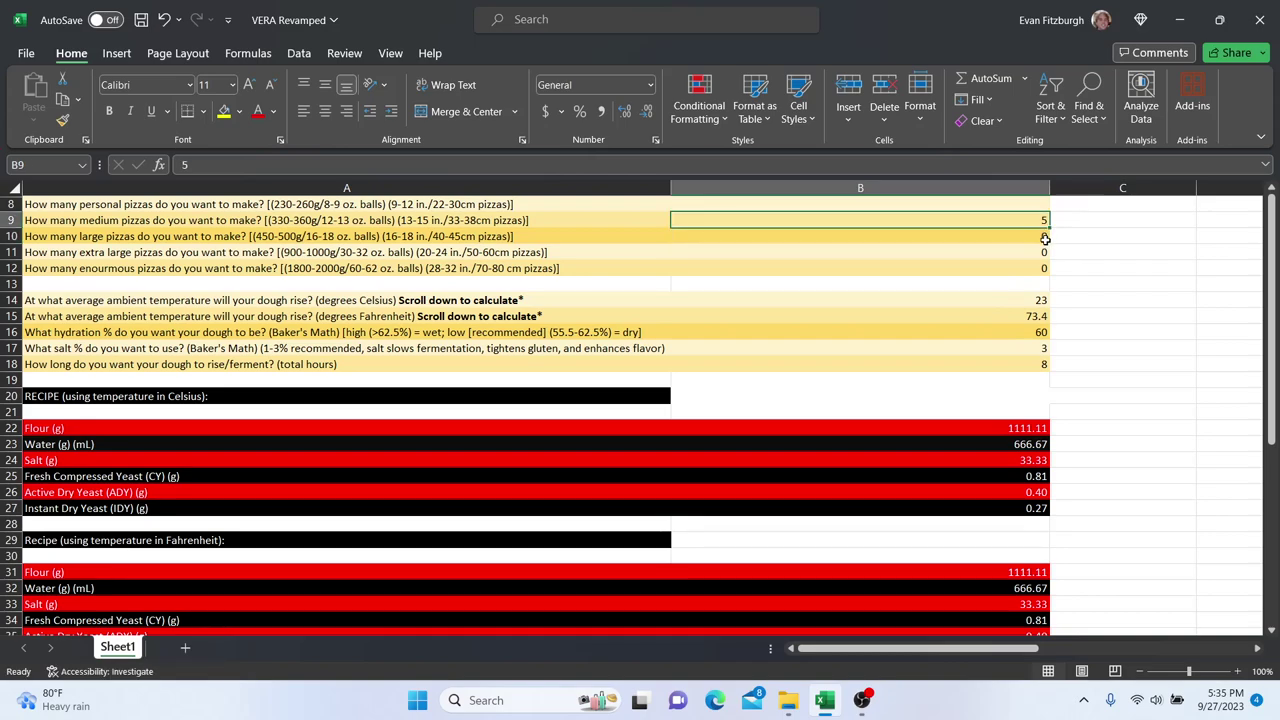
pyautogui.press('BackSpace')
pyautogui.press('Return')
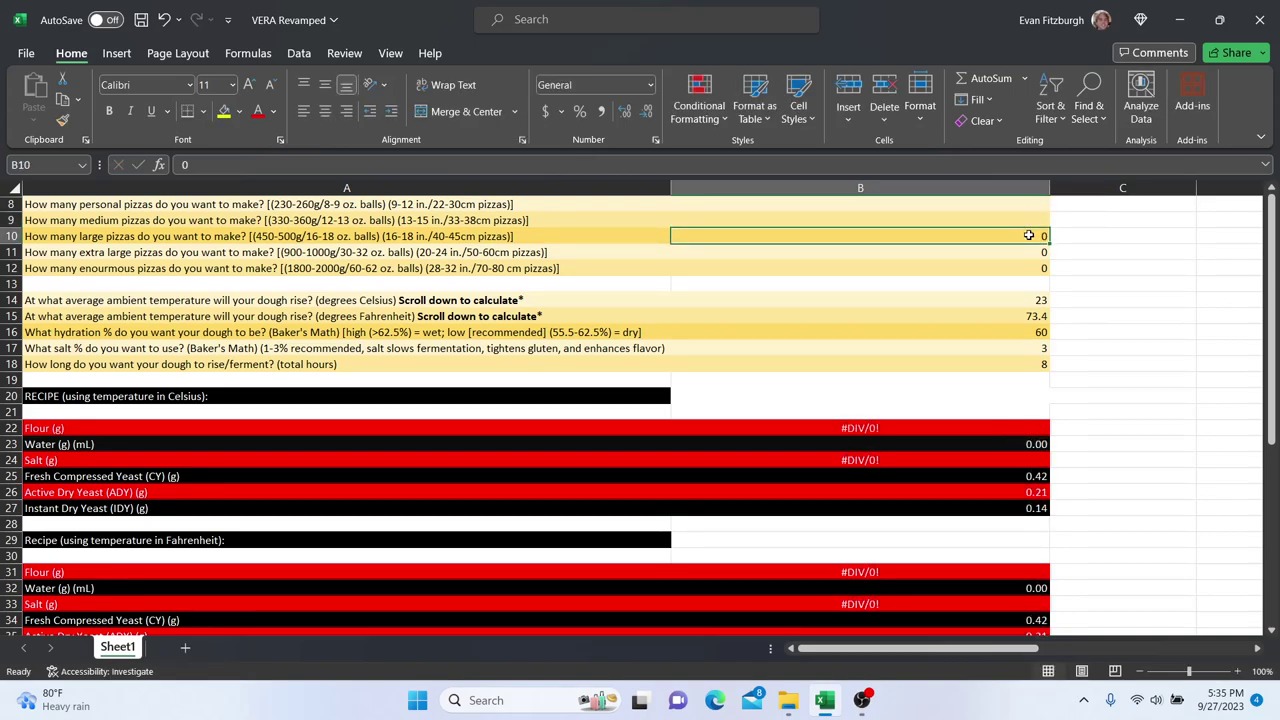
pyautogui.write('5')
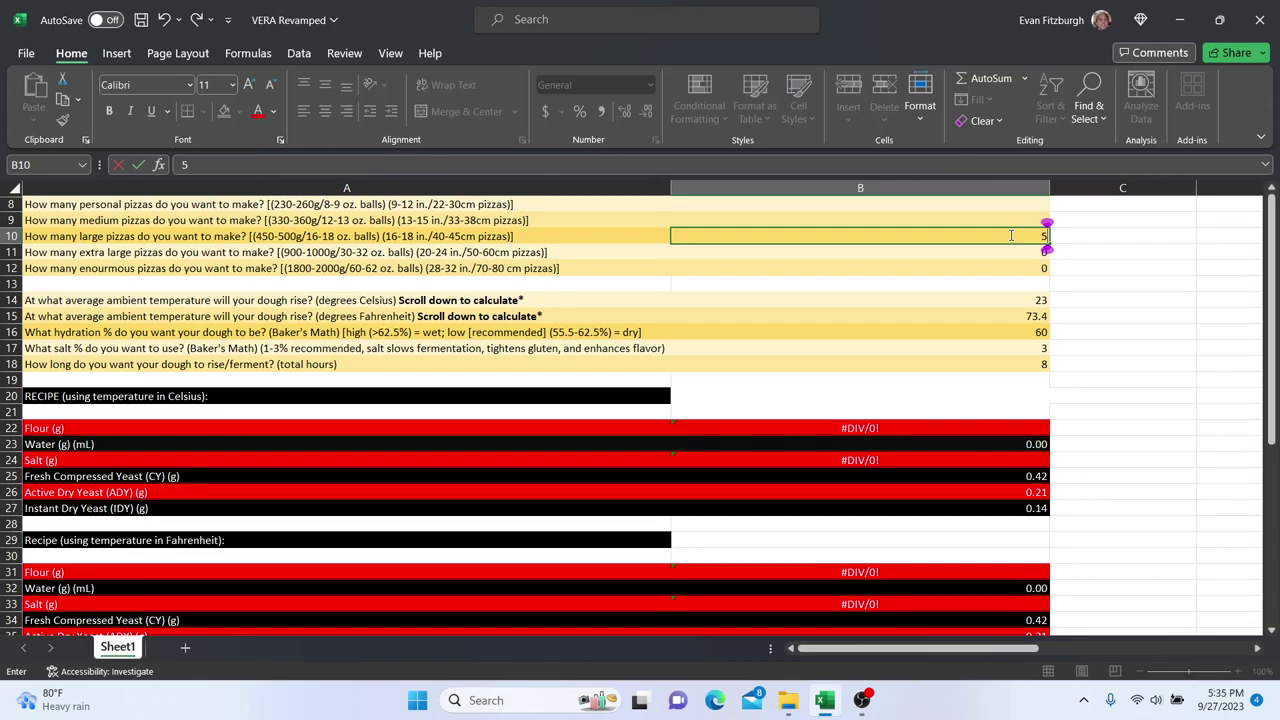
pyautogui.press('Return')
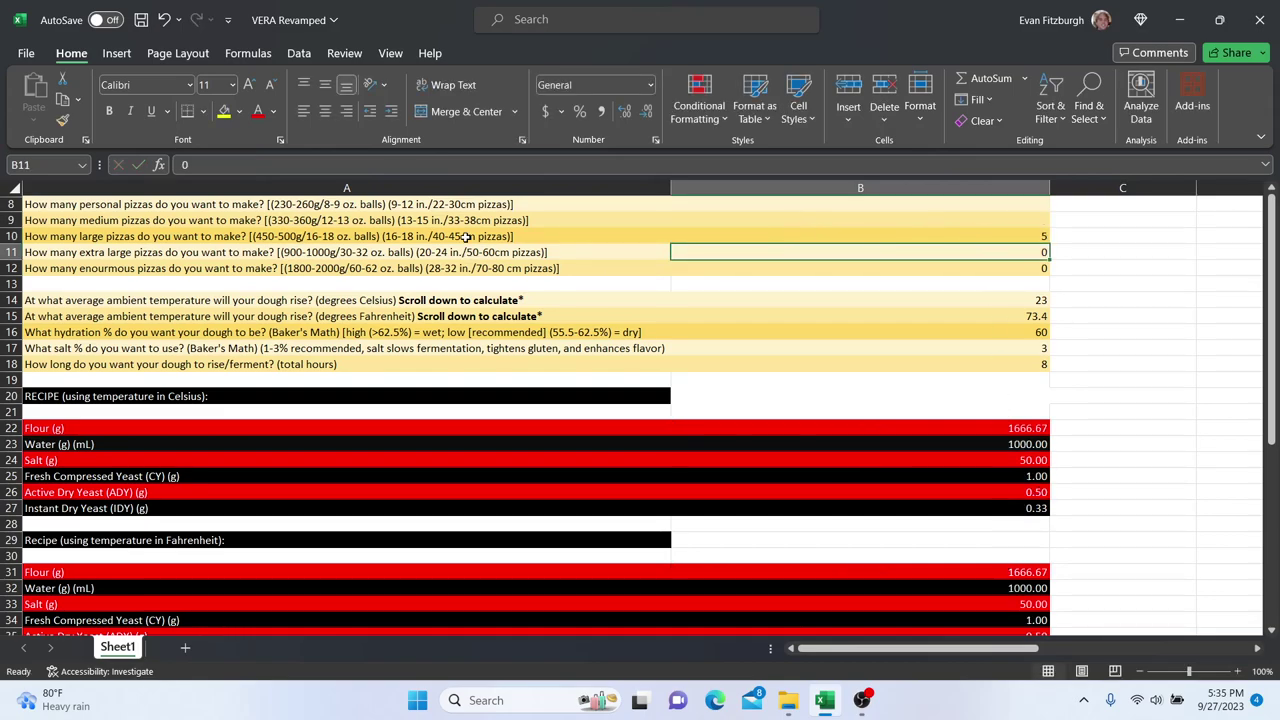
# Step: Examine the ingredient amounts in the Celsius and Fahrenheit recipes and the average ambient temperature calculators below them
pyautogui.scroll(-5, 877, 471)
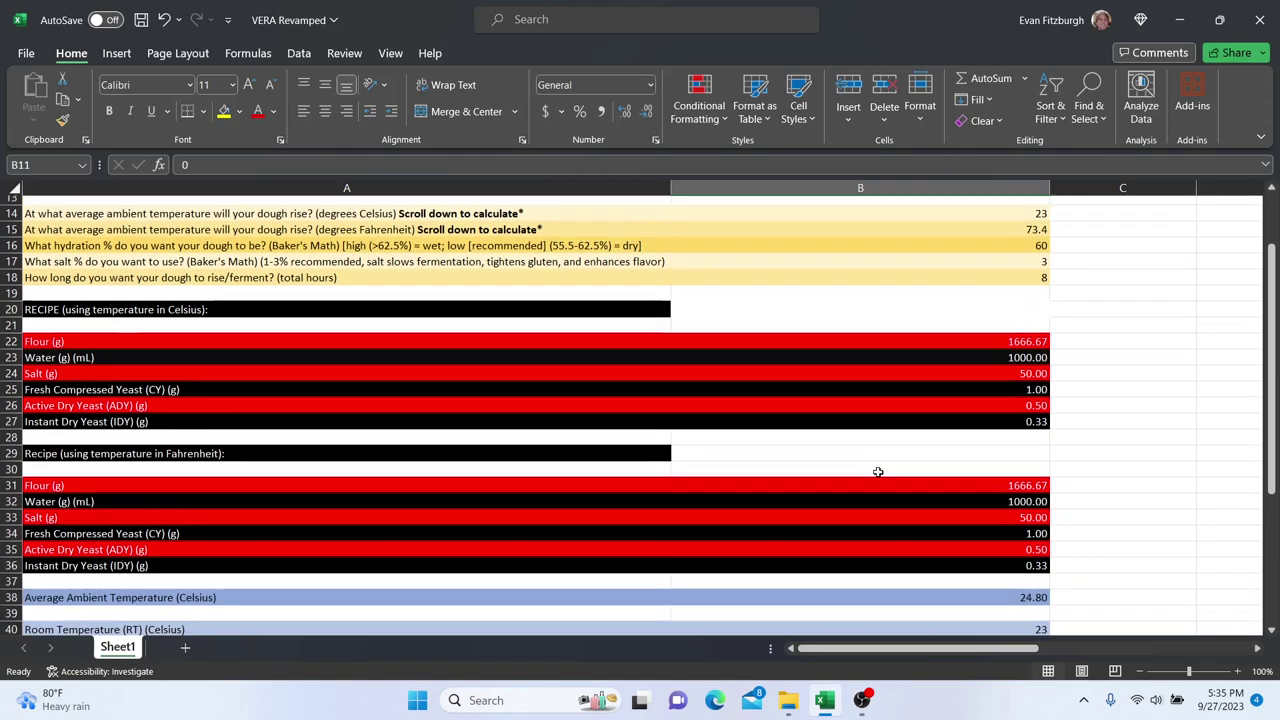
pyautogui.scroll(5, 854, 466)
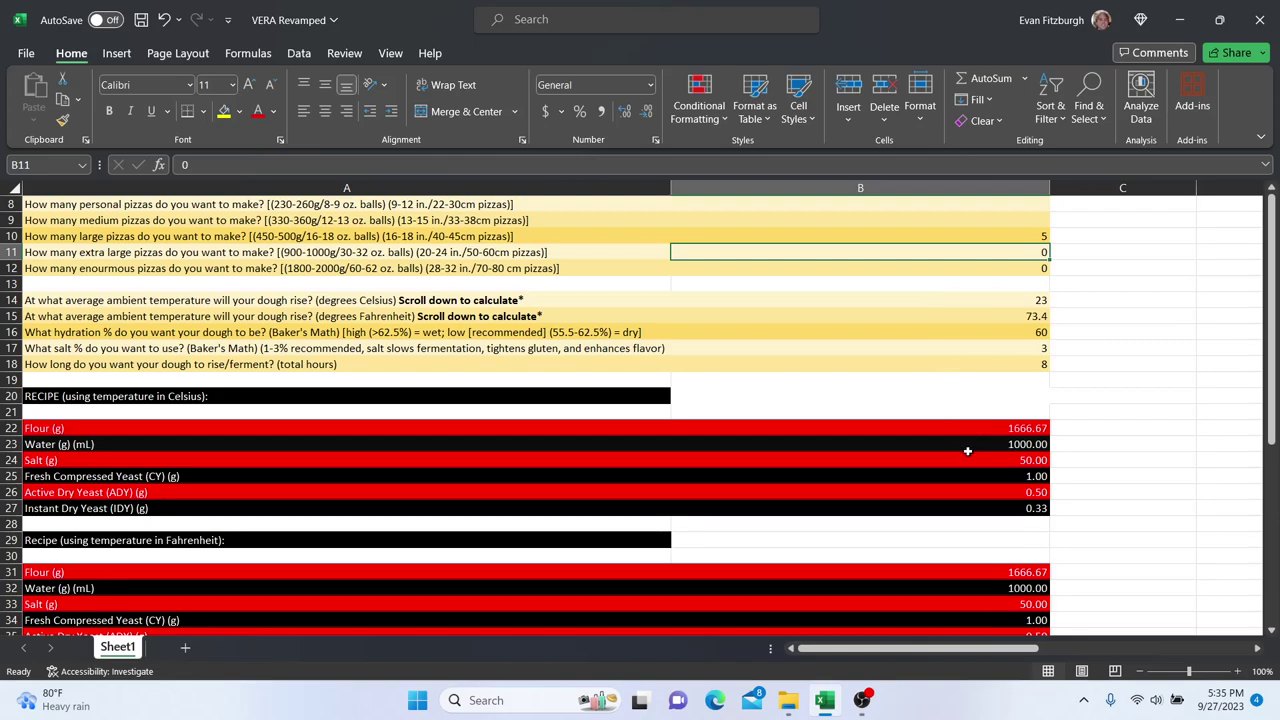
pyautogui.scroll(-2, 975, 470)
pyautogui.scroll(-3, 979, 479)
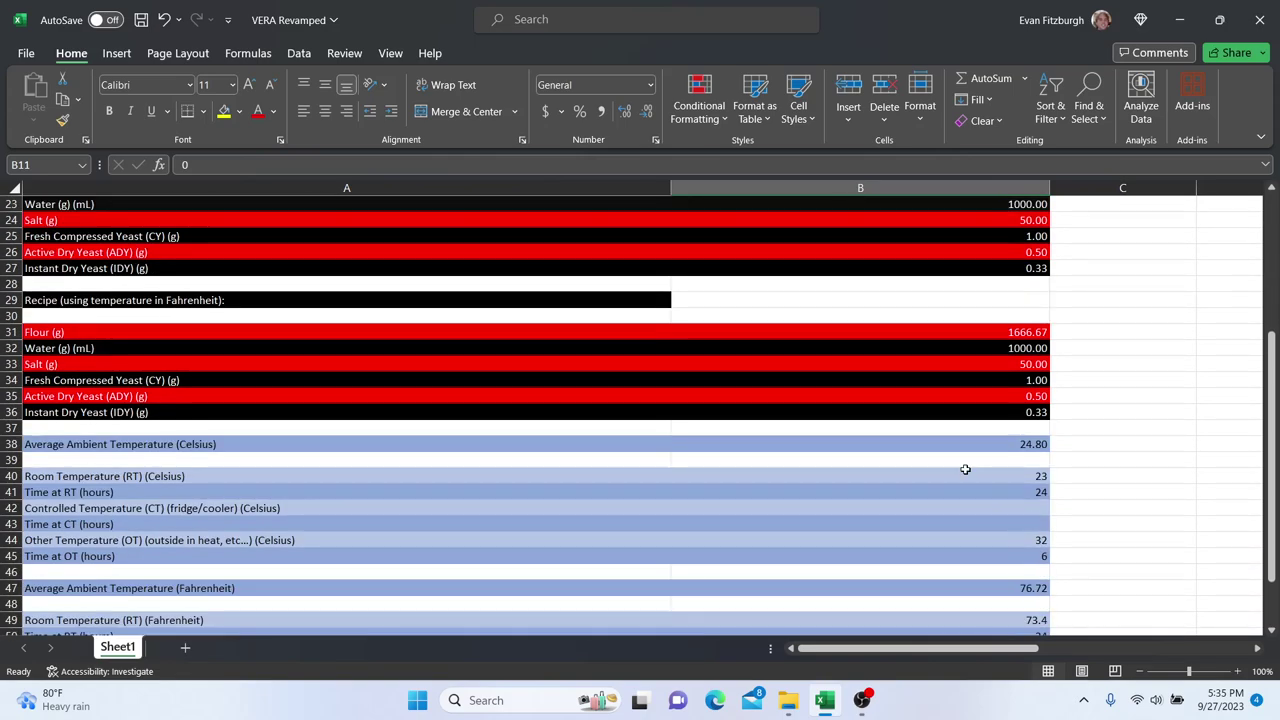
pyautogui.scroll(-5, 966, 466)
pyautogui.scroll(5, 869, 366)
pyautogui.scroll(5, 816, 382)
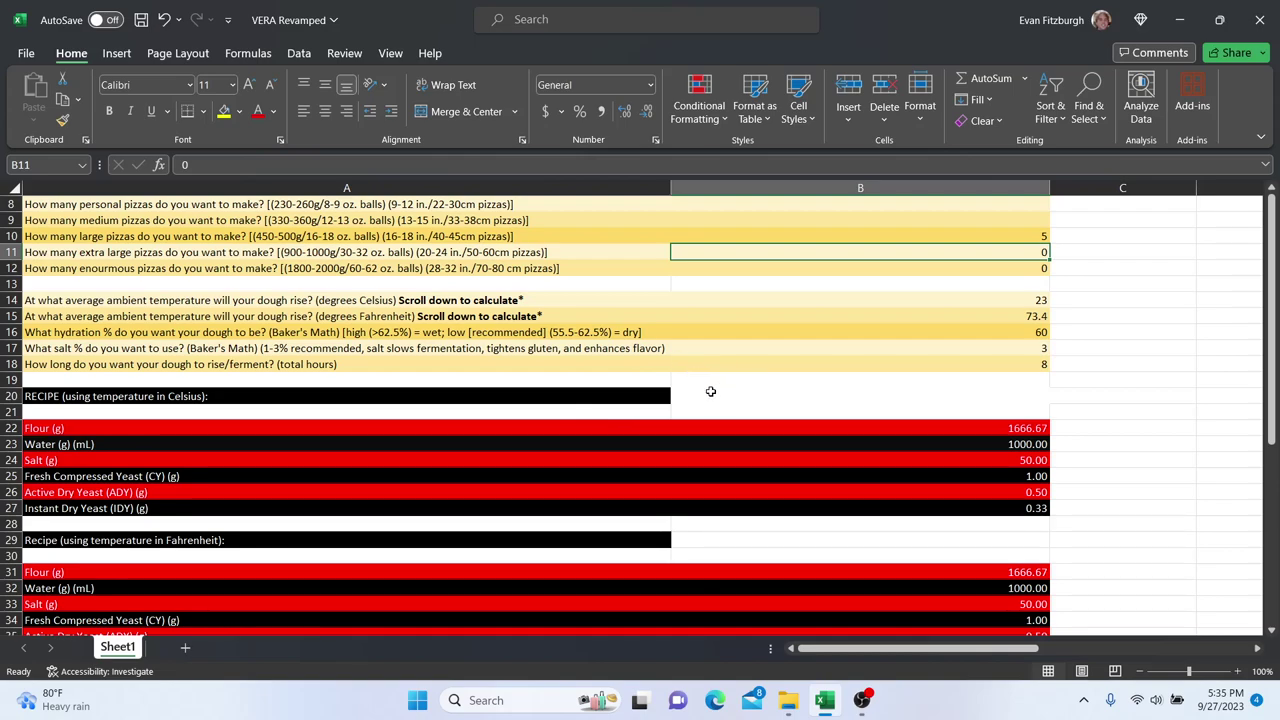
pyautogui.scroll(-5, 615, 402)
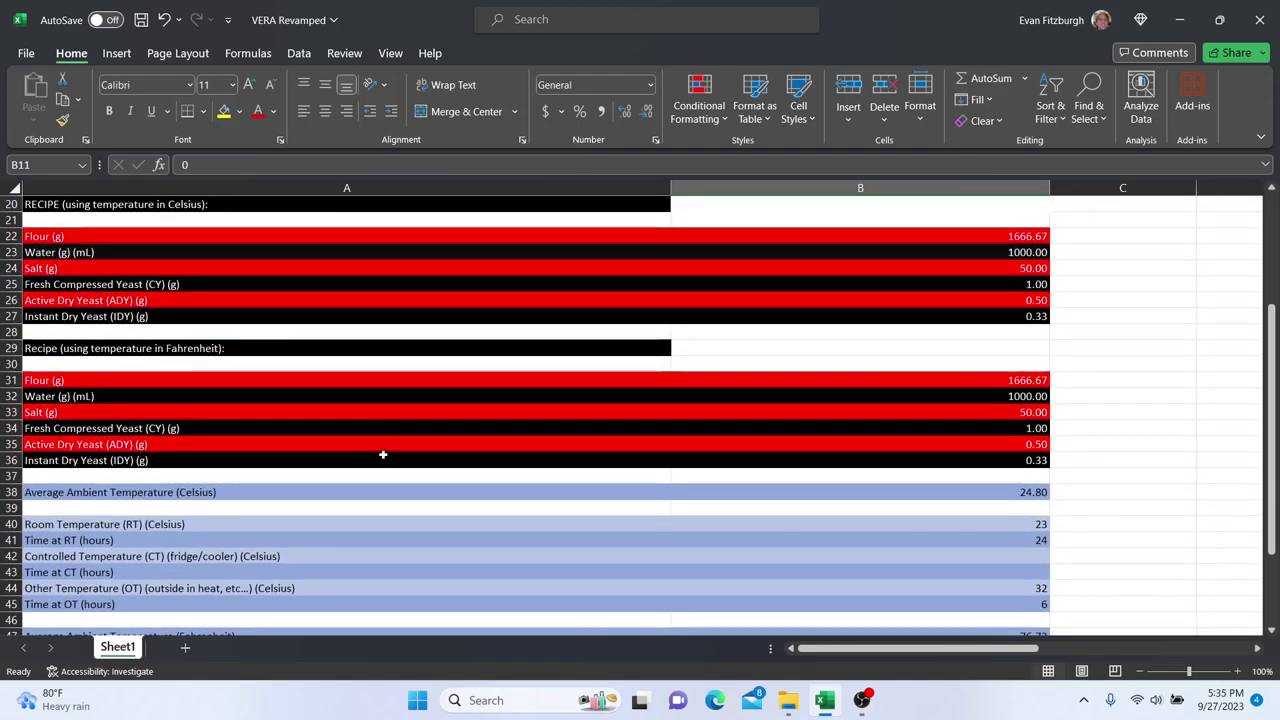
pyautogui.scroll(-4, 395, 465)
pyautogui.scroll(3, 390, 462)
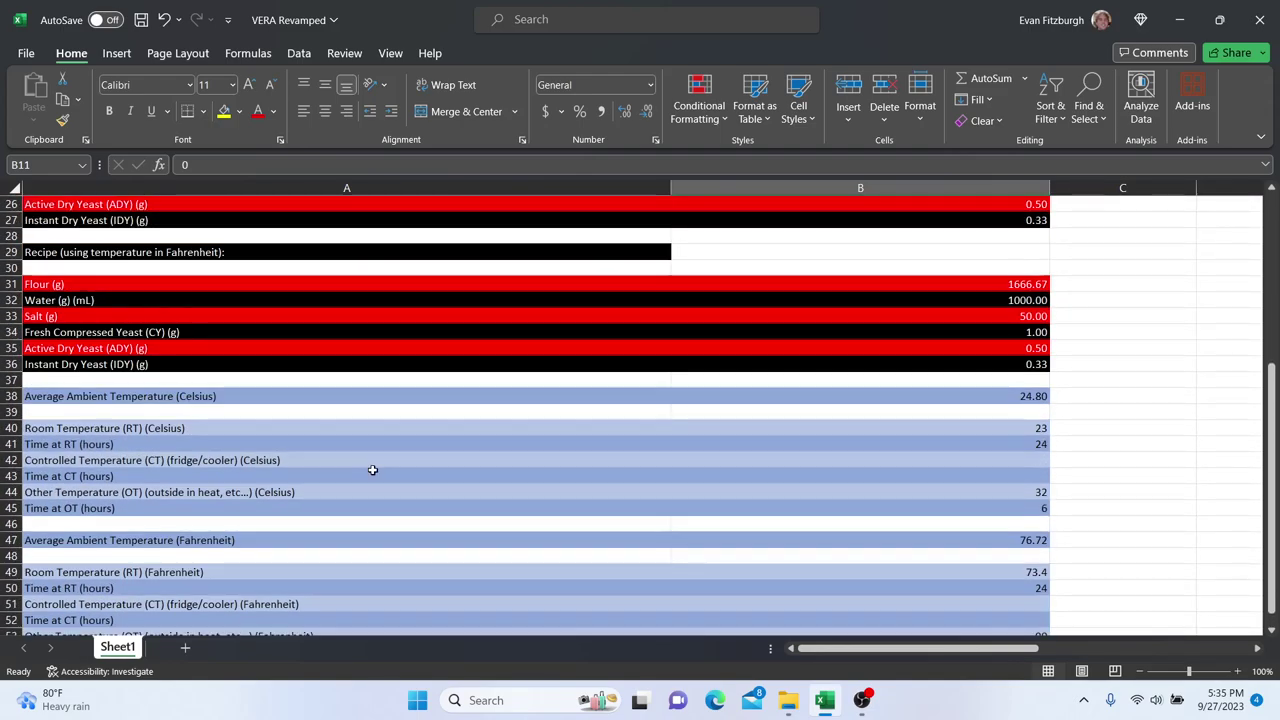
pyautogui.scroll(4, 370, 460)
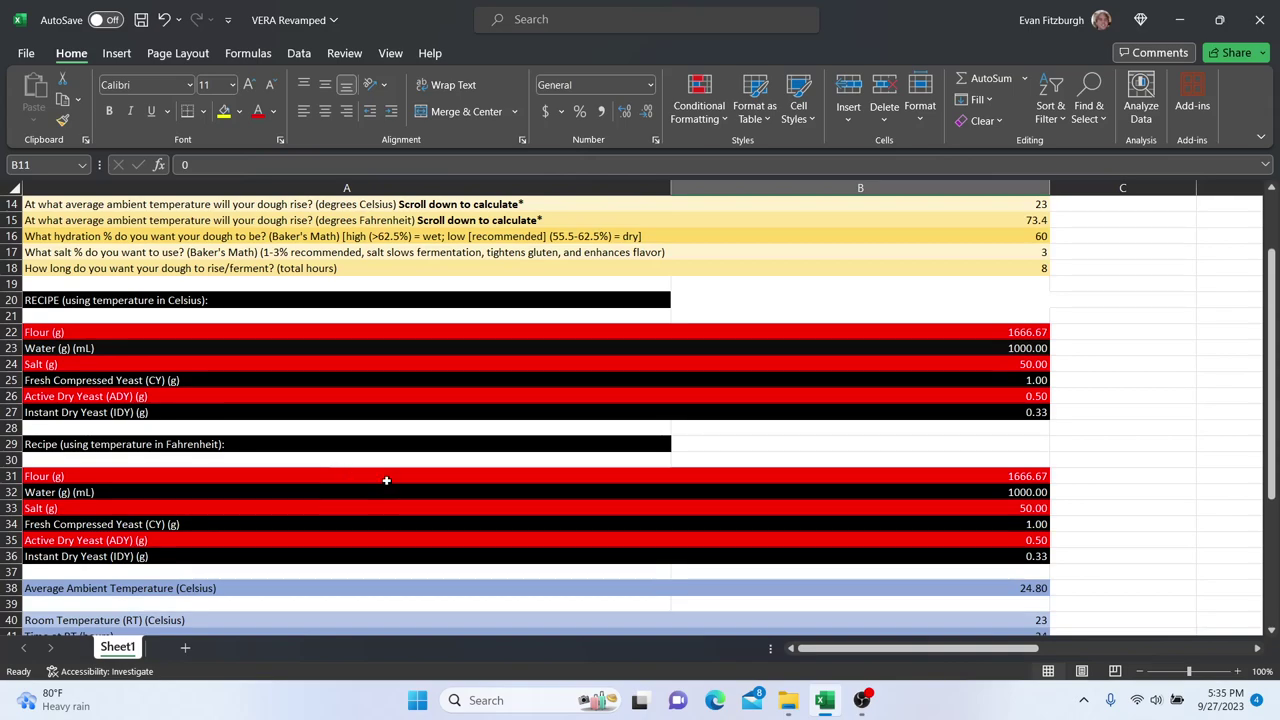
pyautogui.scroll(1, 353, 469)
pyautogui.scroll(1, 353, 469)
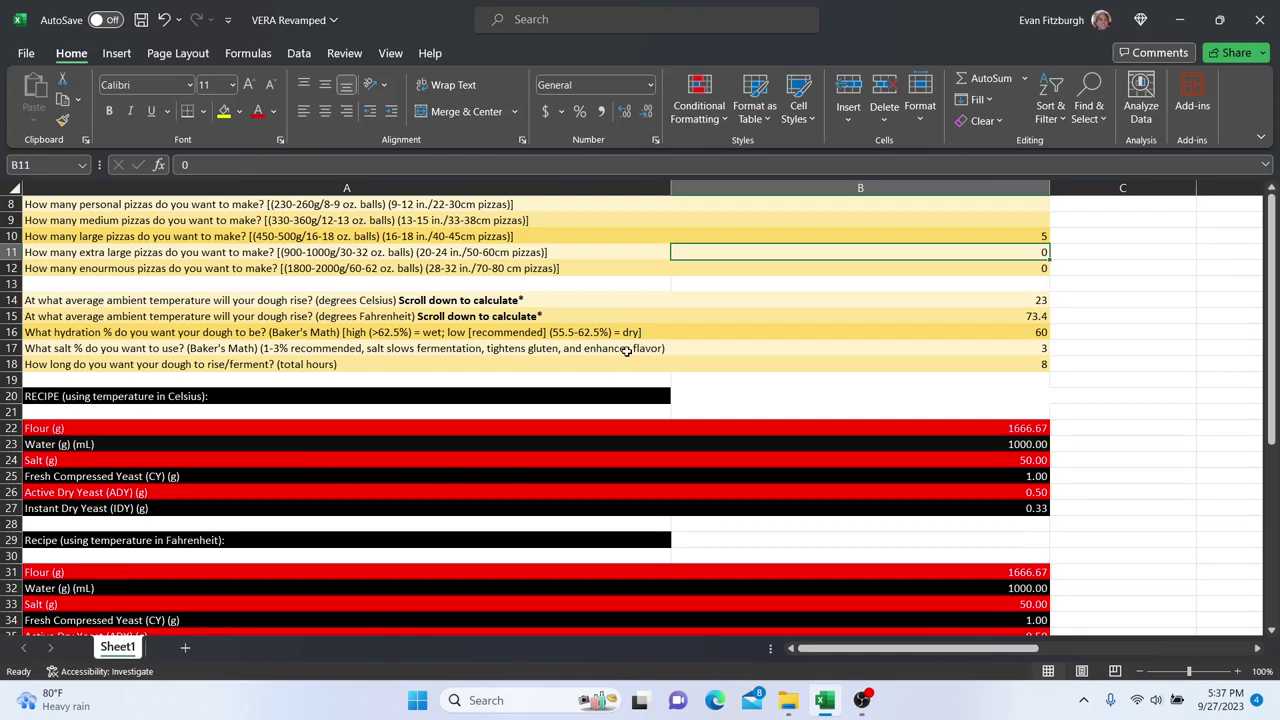
# Step: Clear the number of large pizzas and set the number of personal pizzas to 45
pyautogui.click(1039, 237)
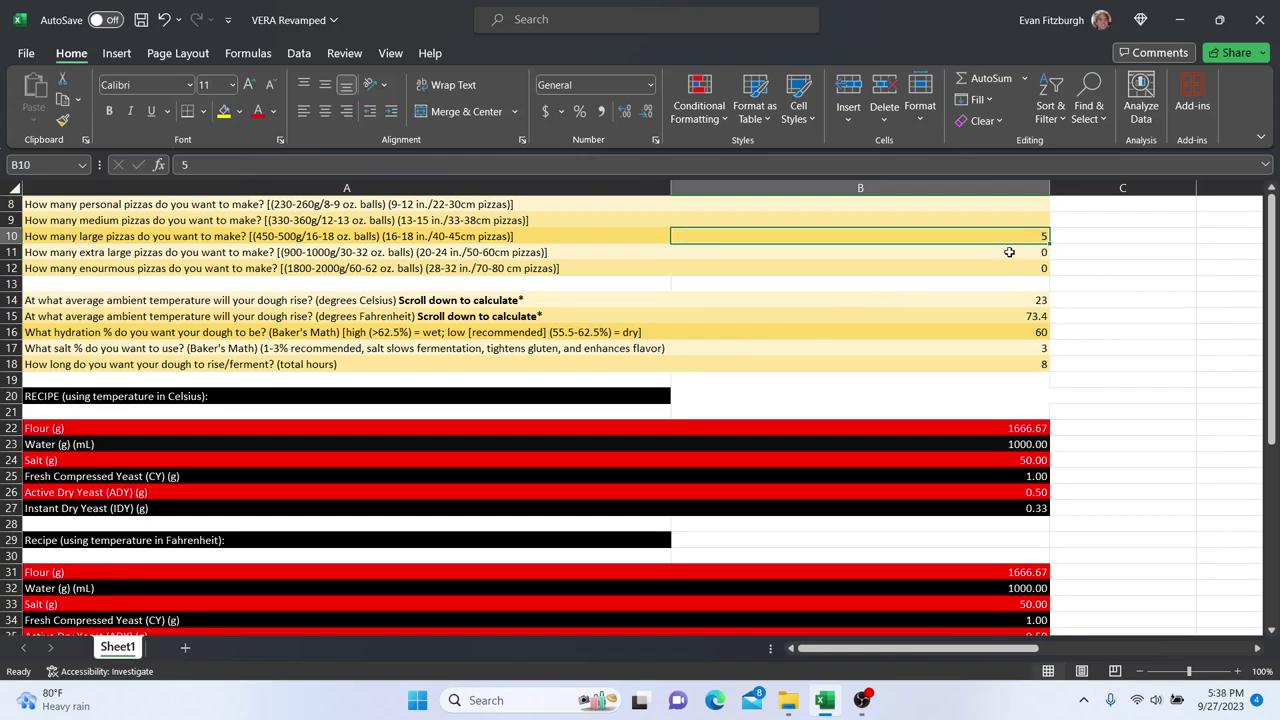
pyautogui.press('BackSpace')
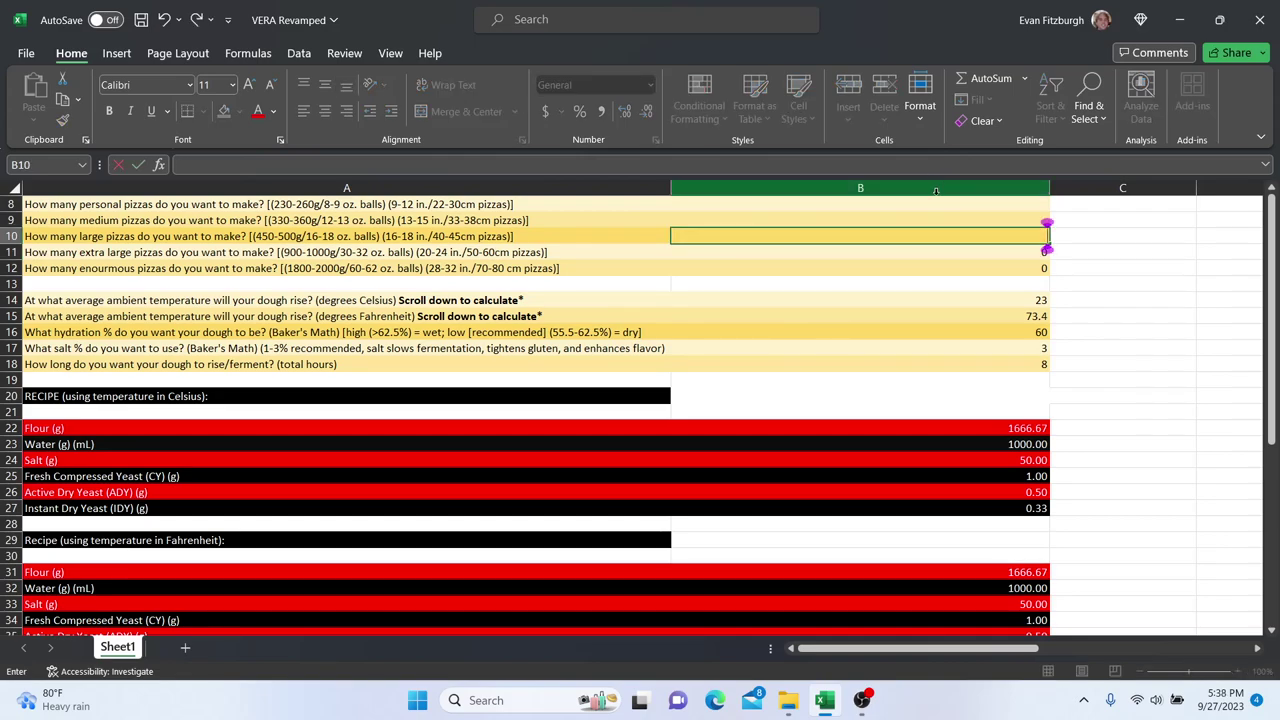
pyautogui.click(983, 209)
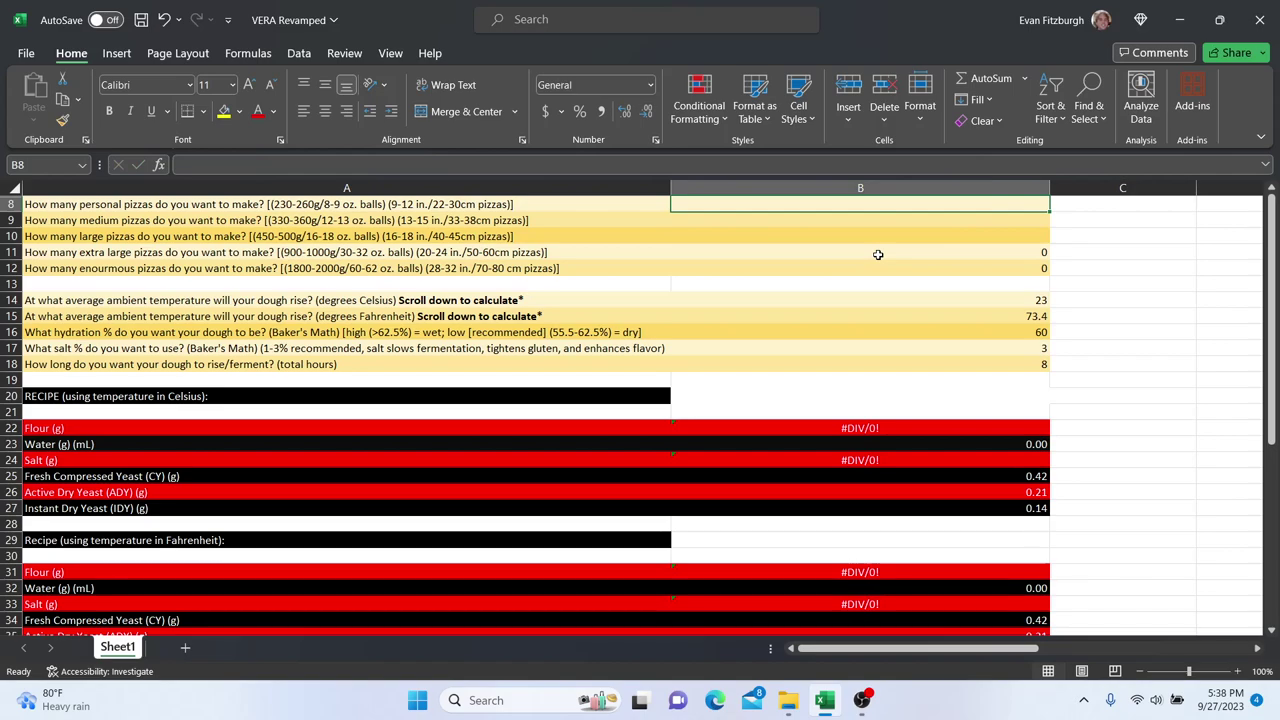
pyautogui.write('45')
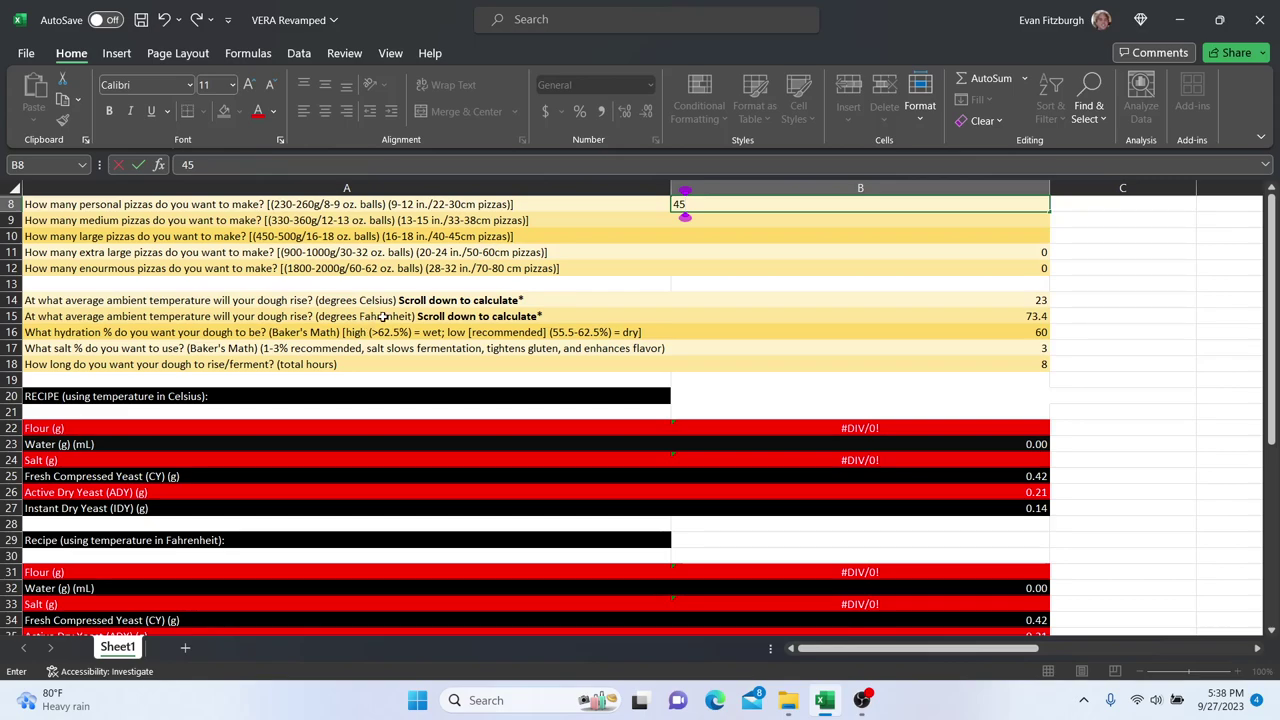
pyautogui.click(382, 316)
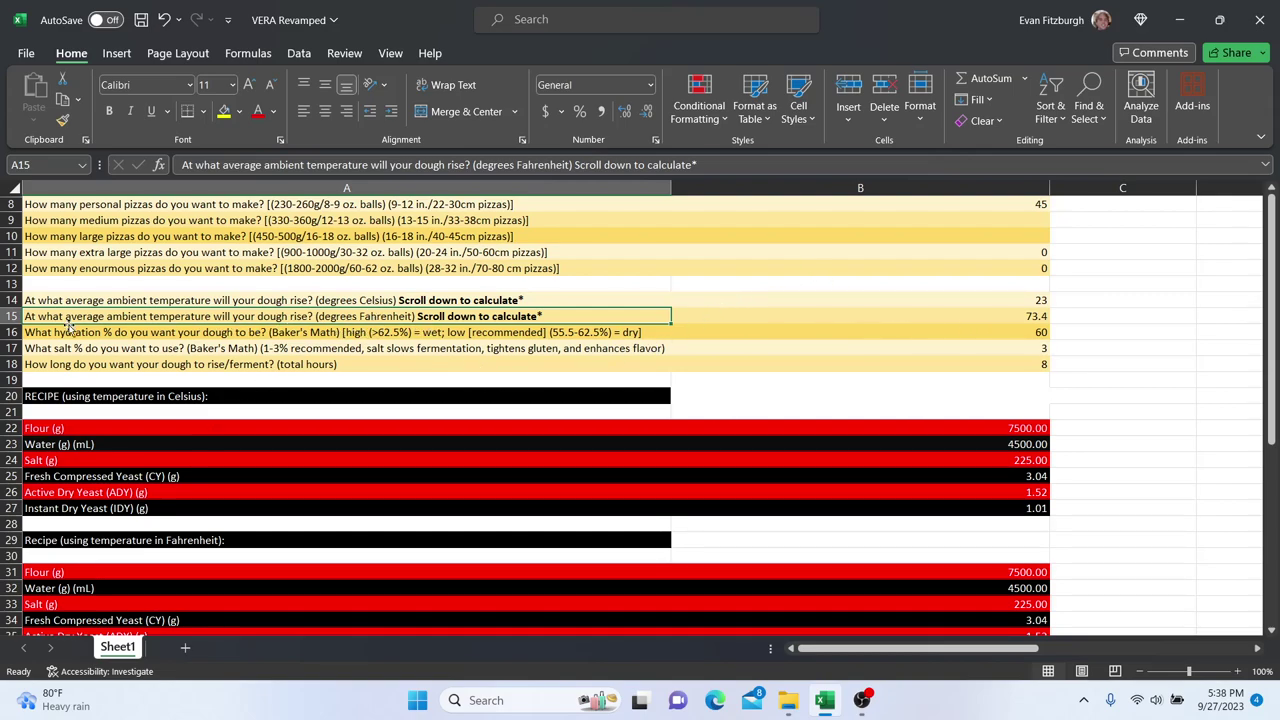
# Step: Set the time at room temperature to 18 hours in the Fahrenheit average ambient temperature calculator
pyautogui.scroll(-7, 313, 361)
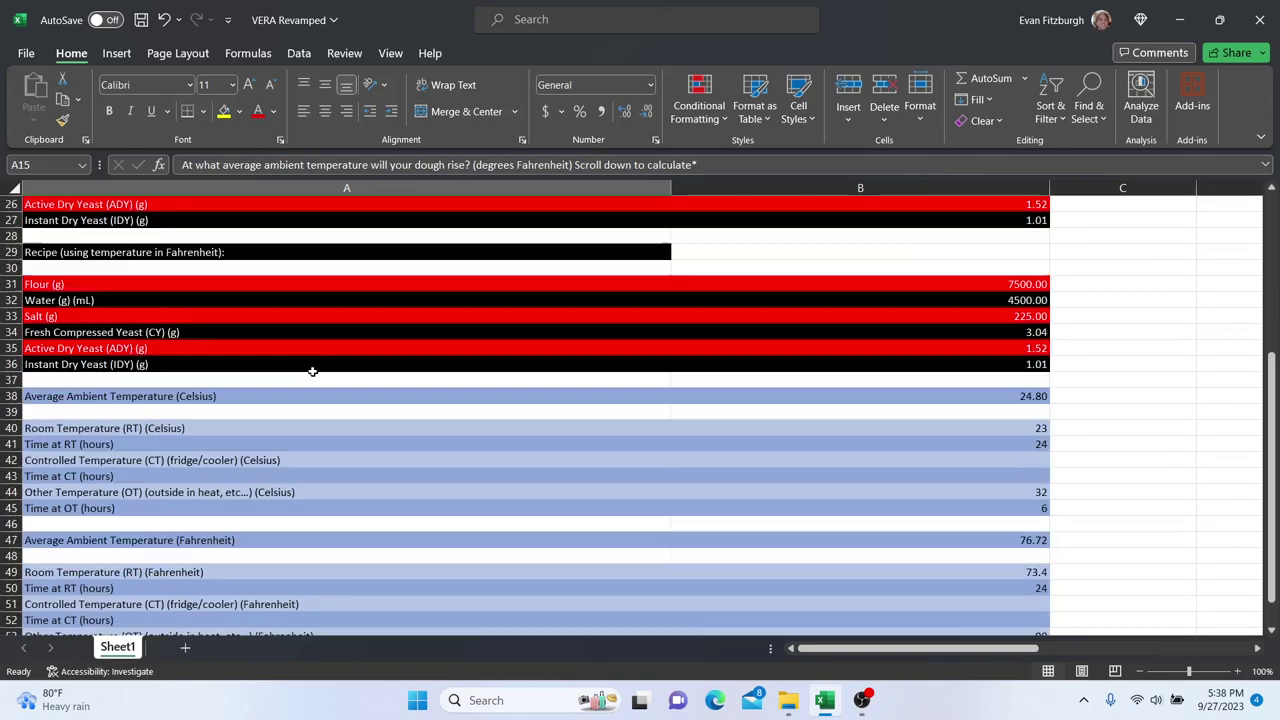
pyautogui.scroll(-1, 220, 518)
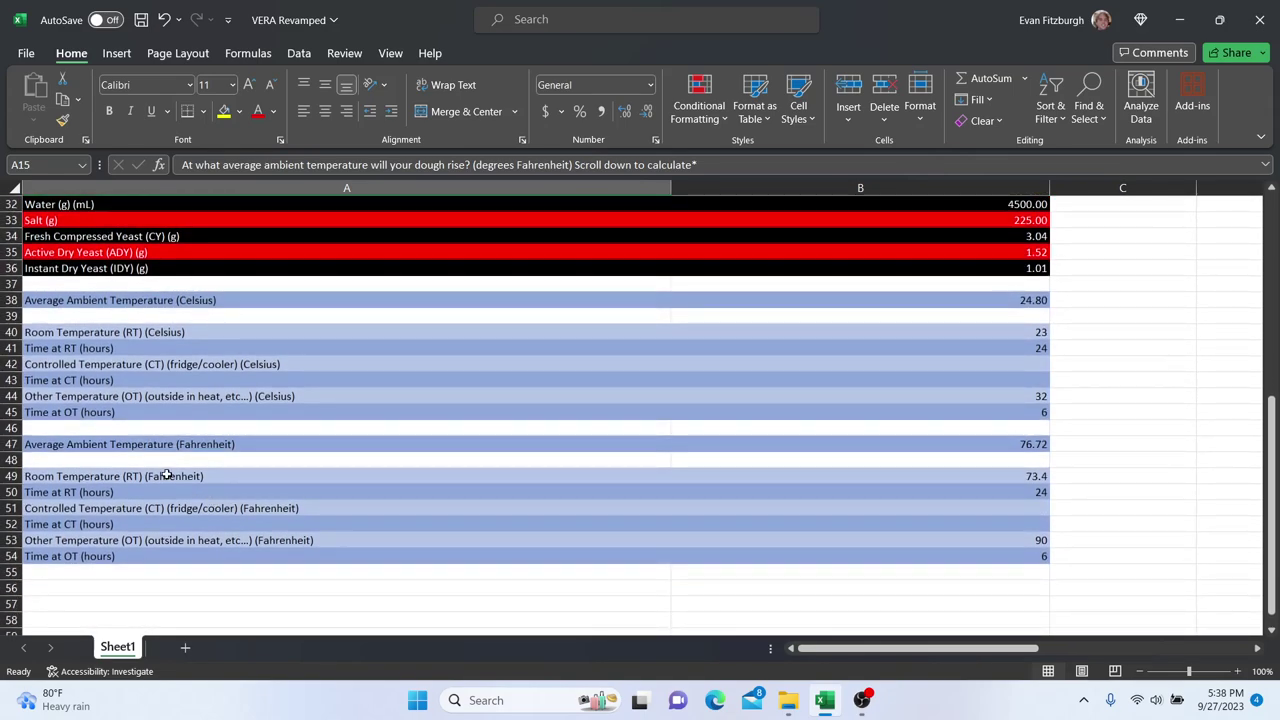
pyautogui.click(1040, 477)
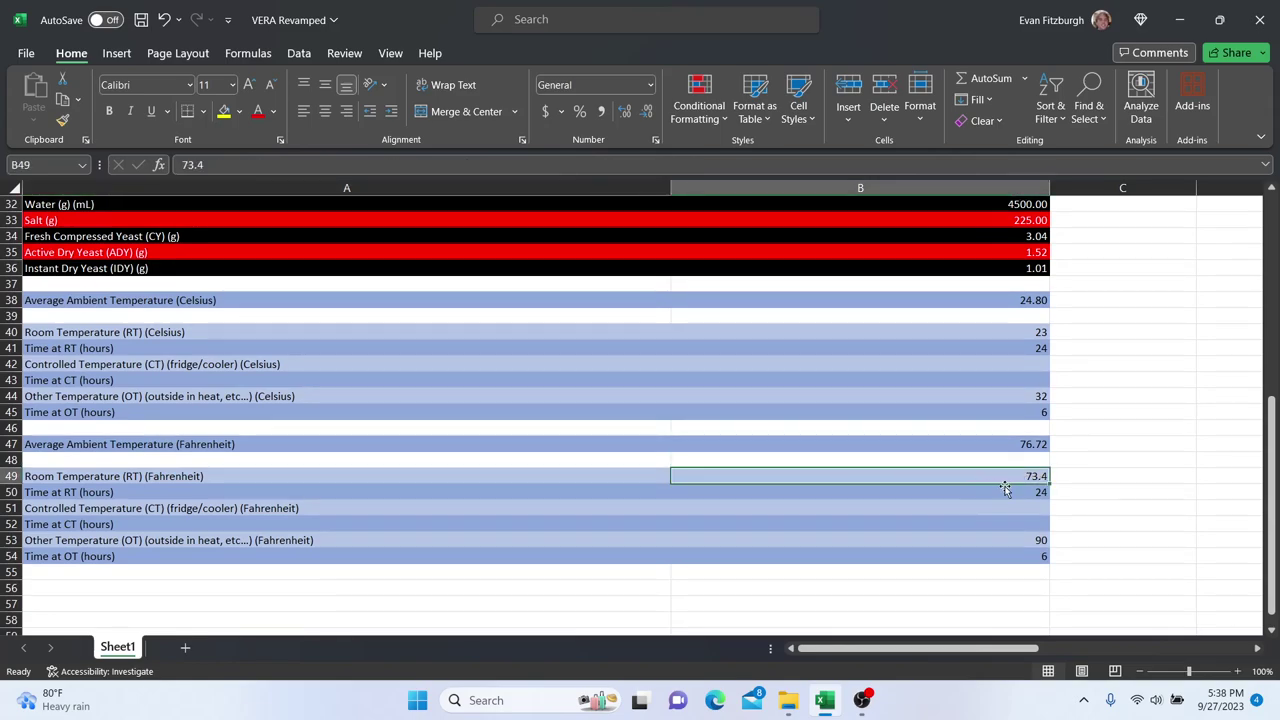
pyautogui.click(1033, 494)
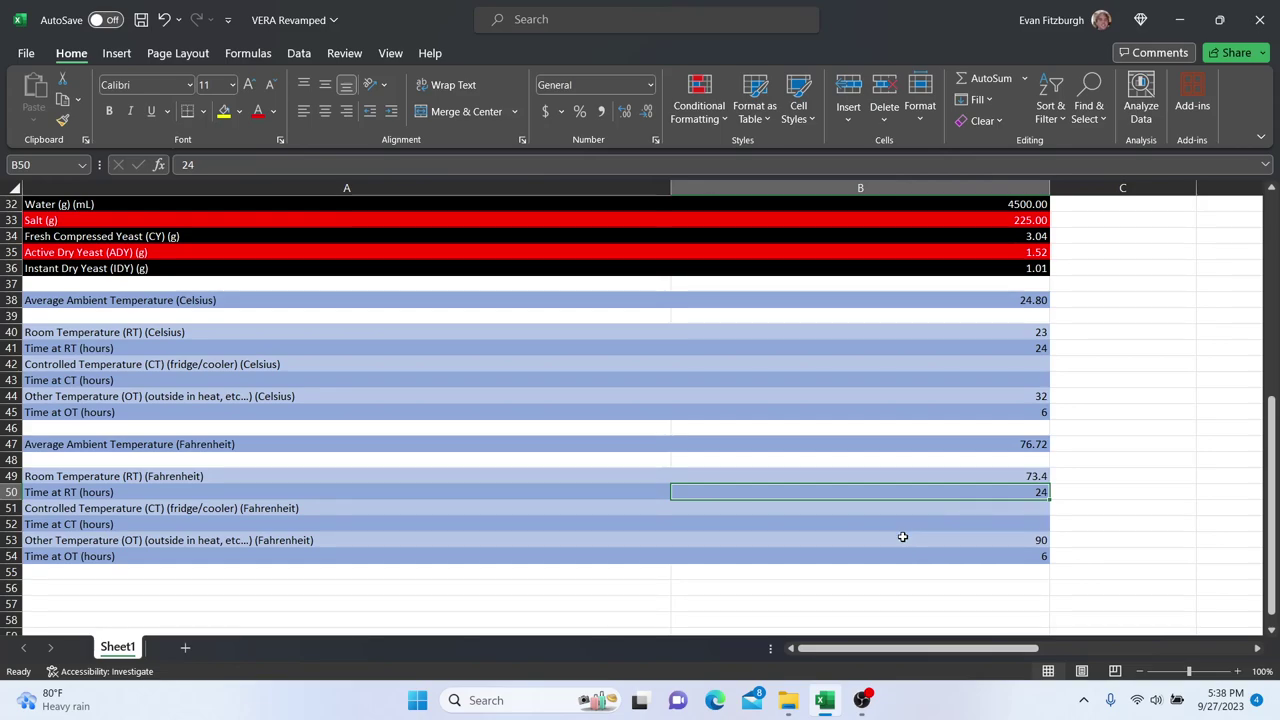
pyautogui.press('BackSpace')
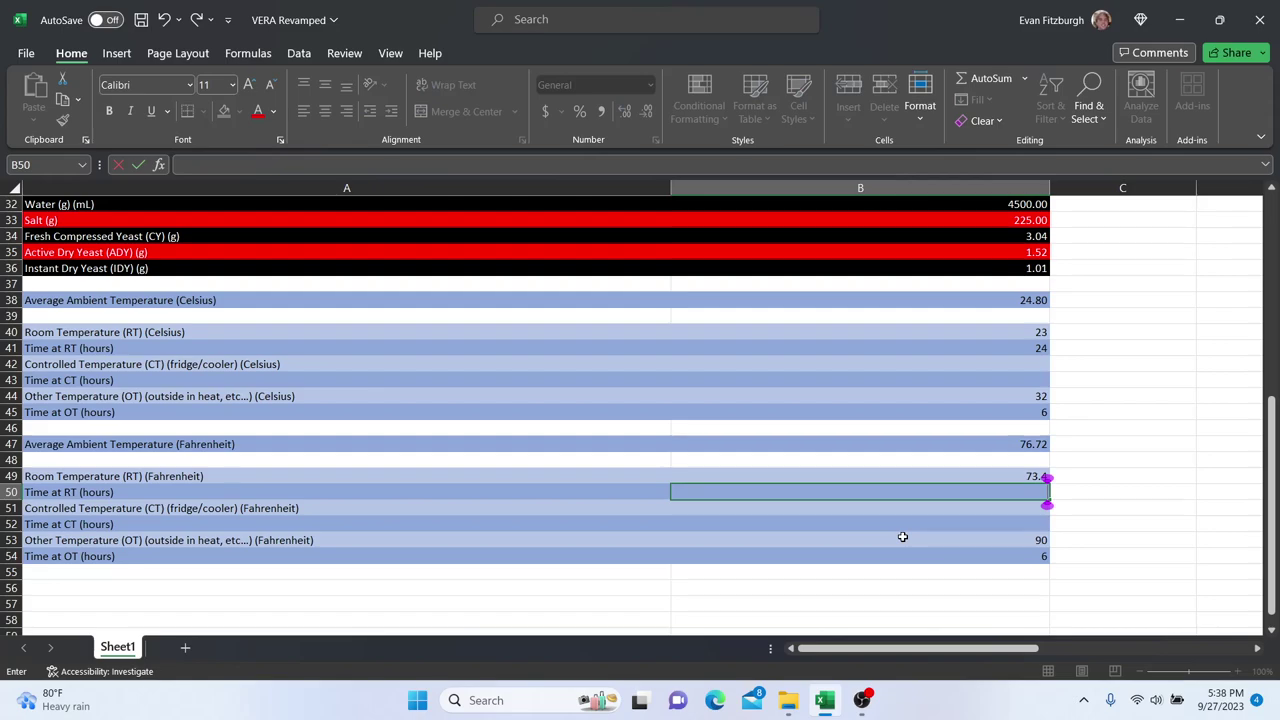
pyautogui.write('18')
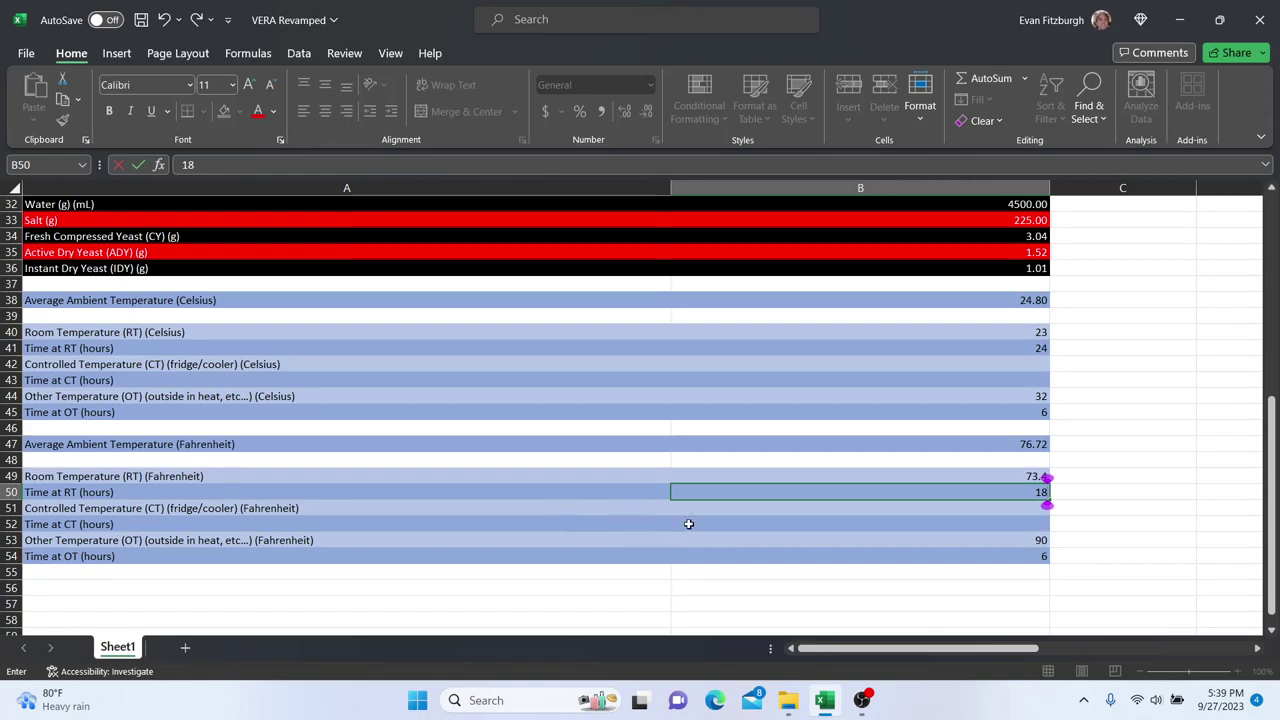
pyautogui.click(836, 540)
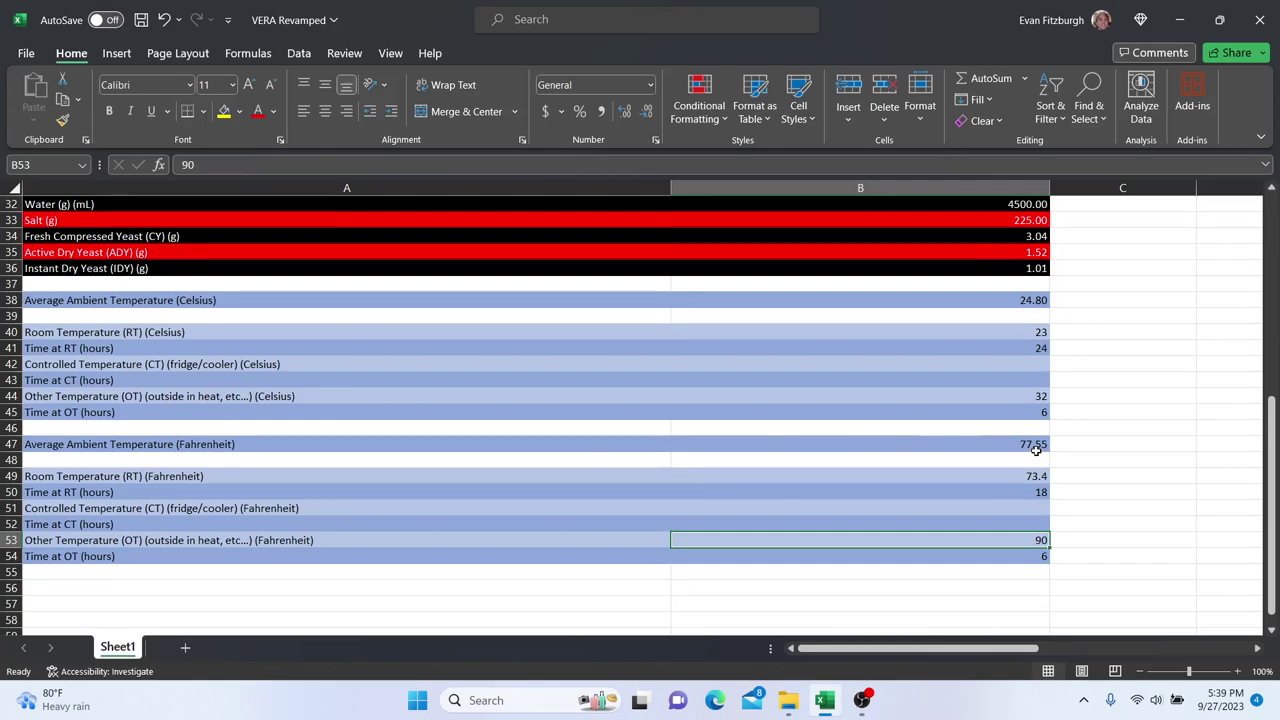
# Step: Set the dough's average ambient rise temperature in degrees Fahrenheit to 77.55 in the recipe inputs
pyautogui.scroll(4, 880, 443)
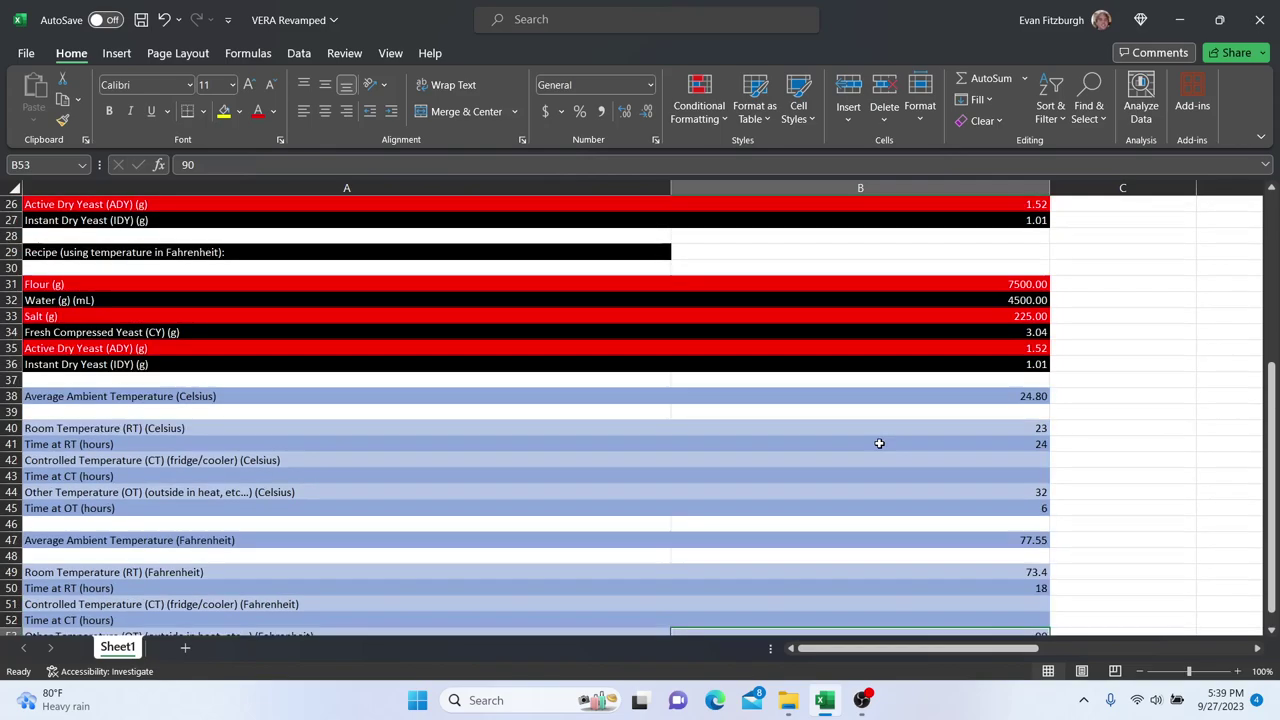
pyautogui.scroll(2, 880, 440)
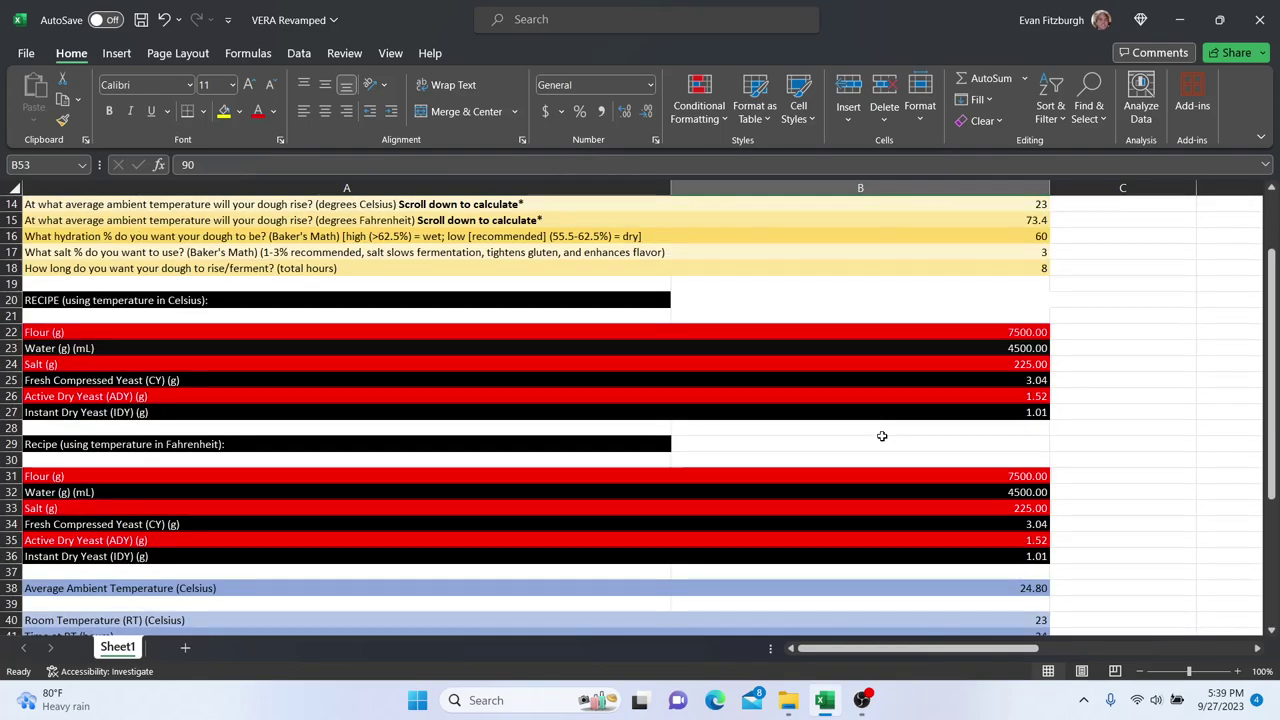
pyautogui.scroll(2, 881, 435)
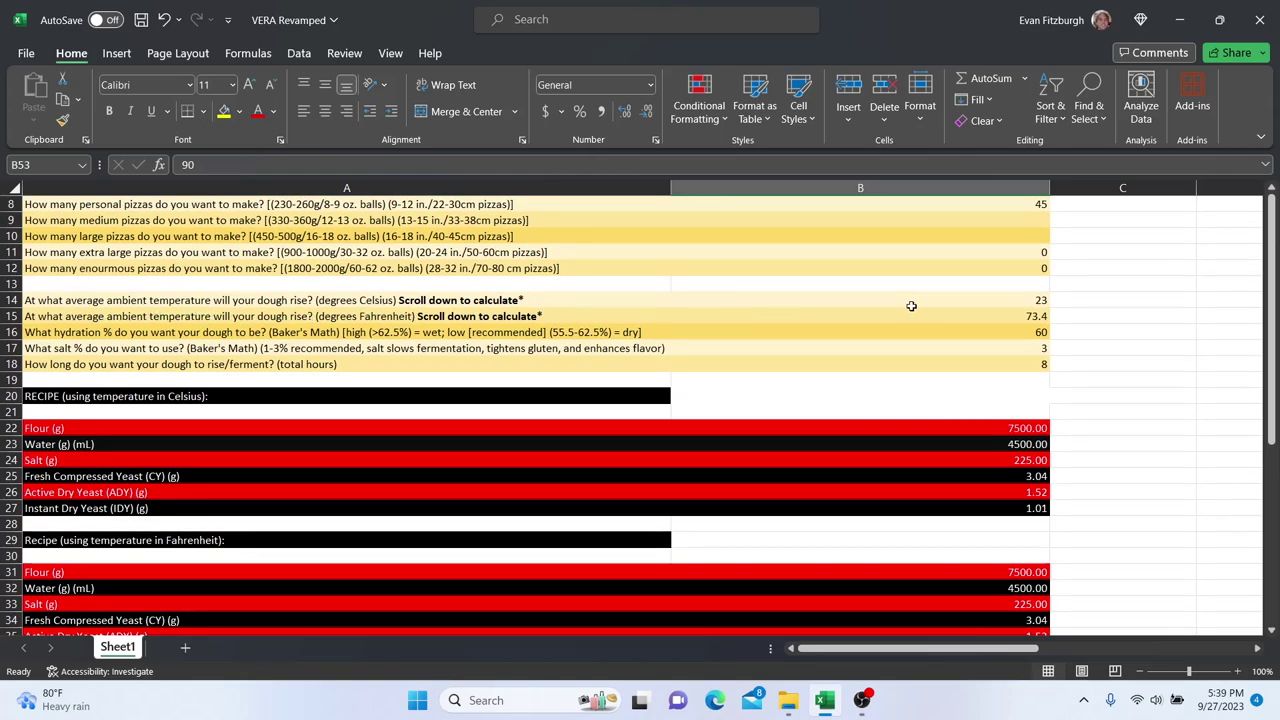
pyautogui.click(1044, 318)
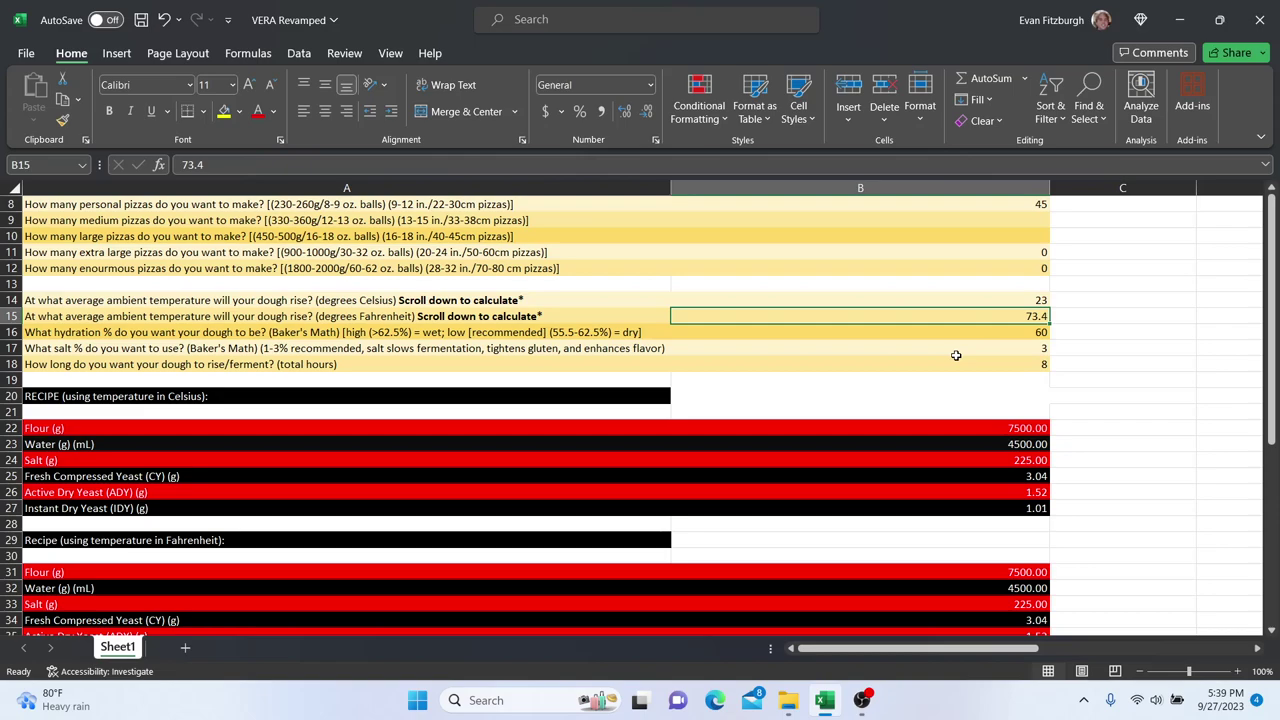
pyautogui.write('77.55')
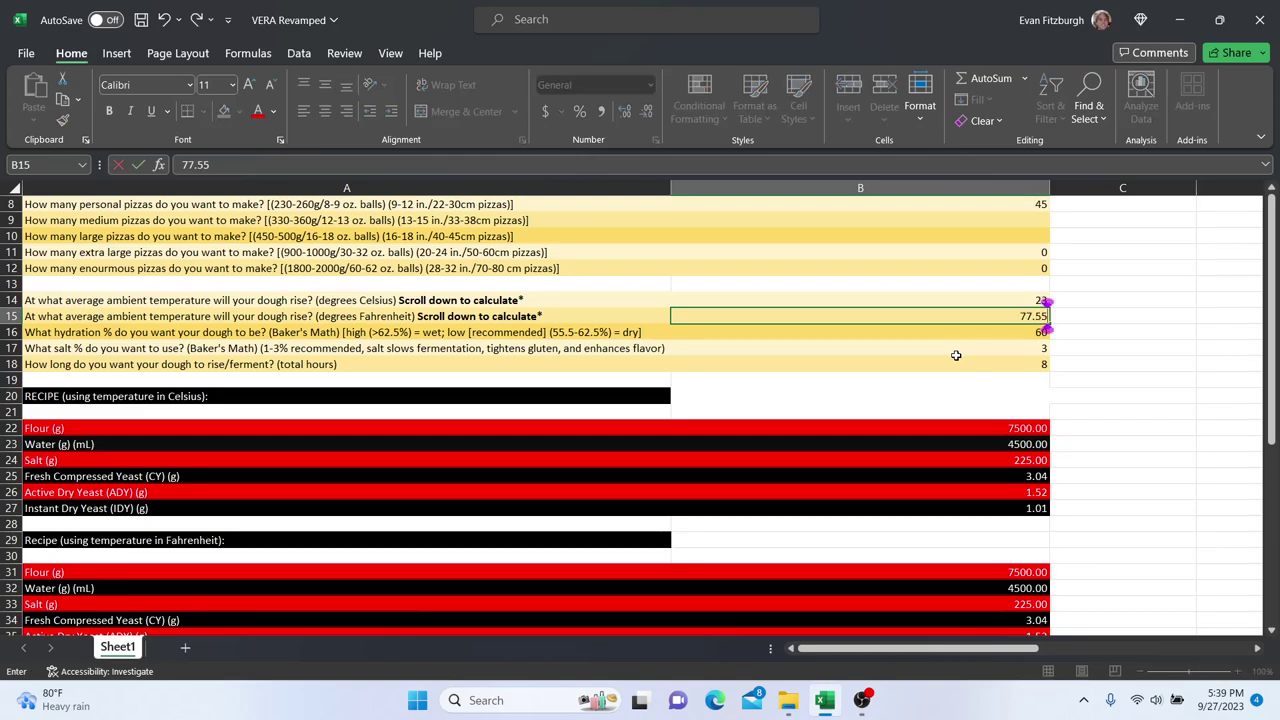
# Step: Set the dough's hydration percentage to 55.5 in the recipe inputs
pyautogui.click(993, 333)
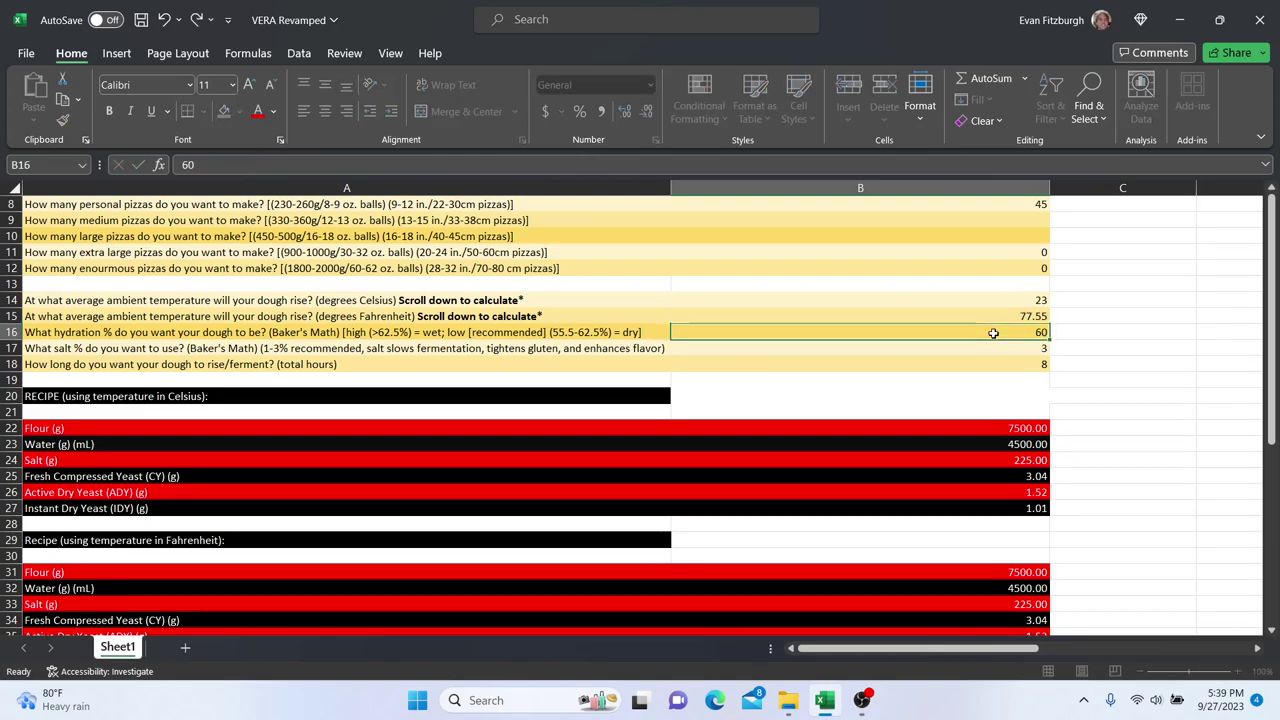
pyautogui.write('5')
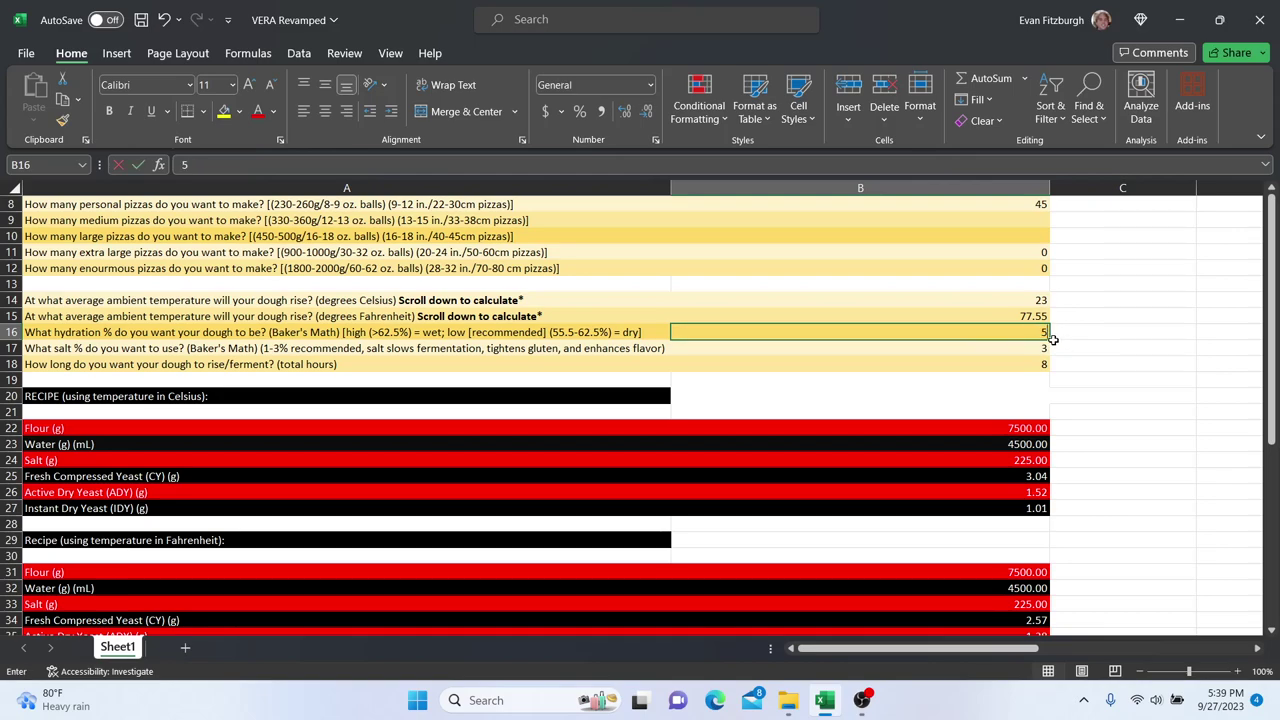
pyautogui.write('5.5')
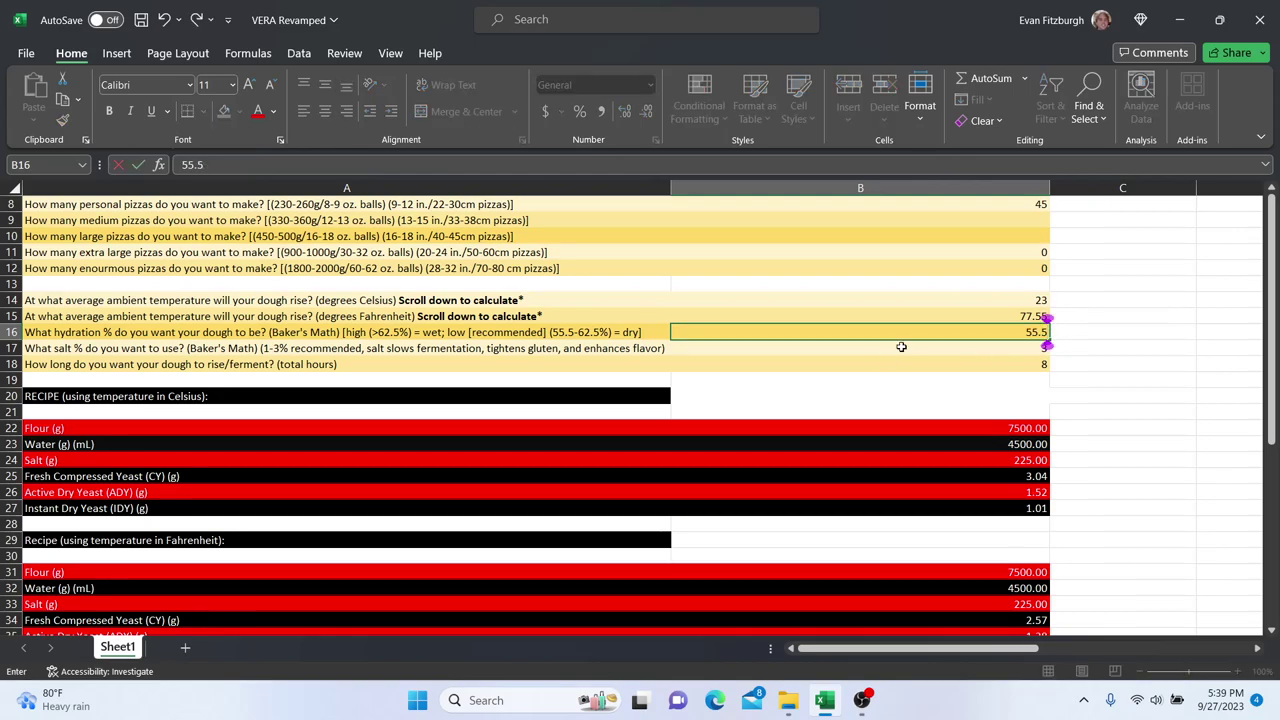
pyautogui.click(1011, 351)
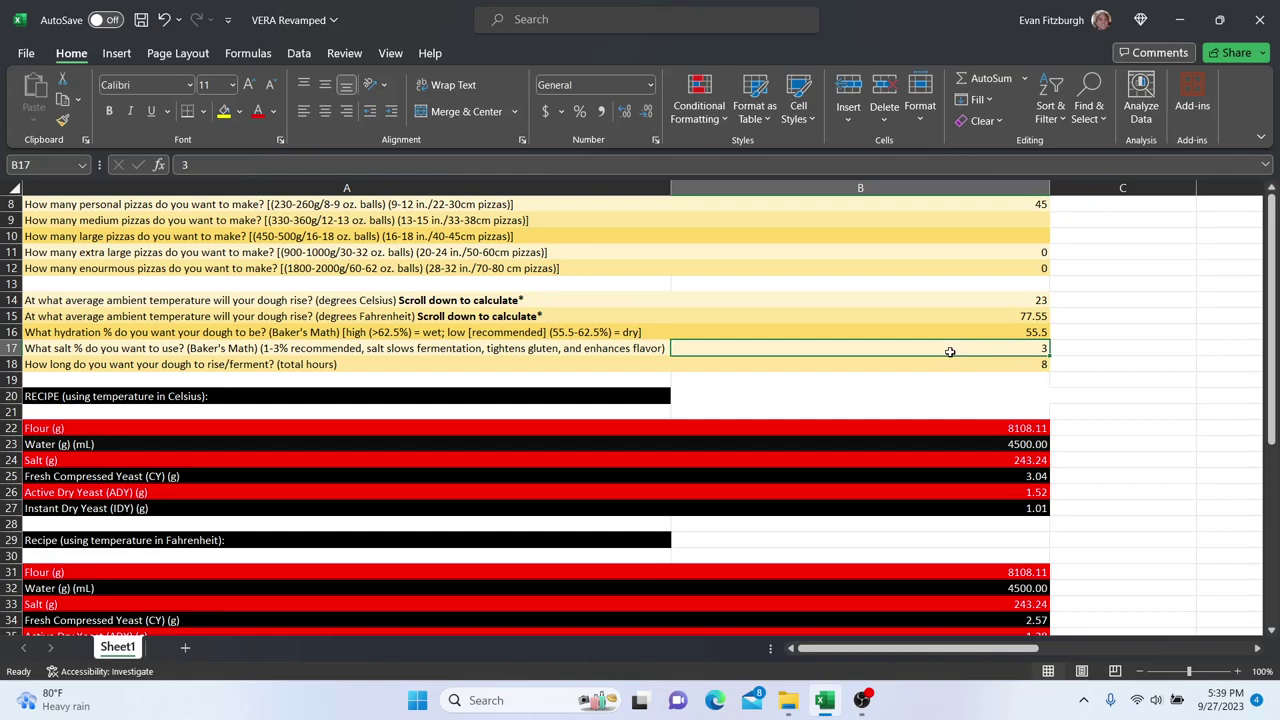
# Step: Set the total rise and fermentation time to 24 hours
pyautogui.click(922, 364)
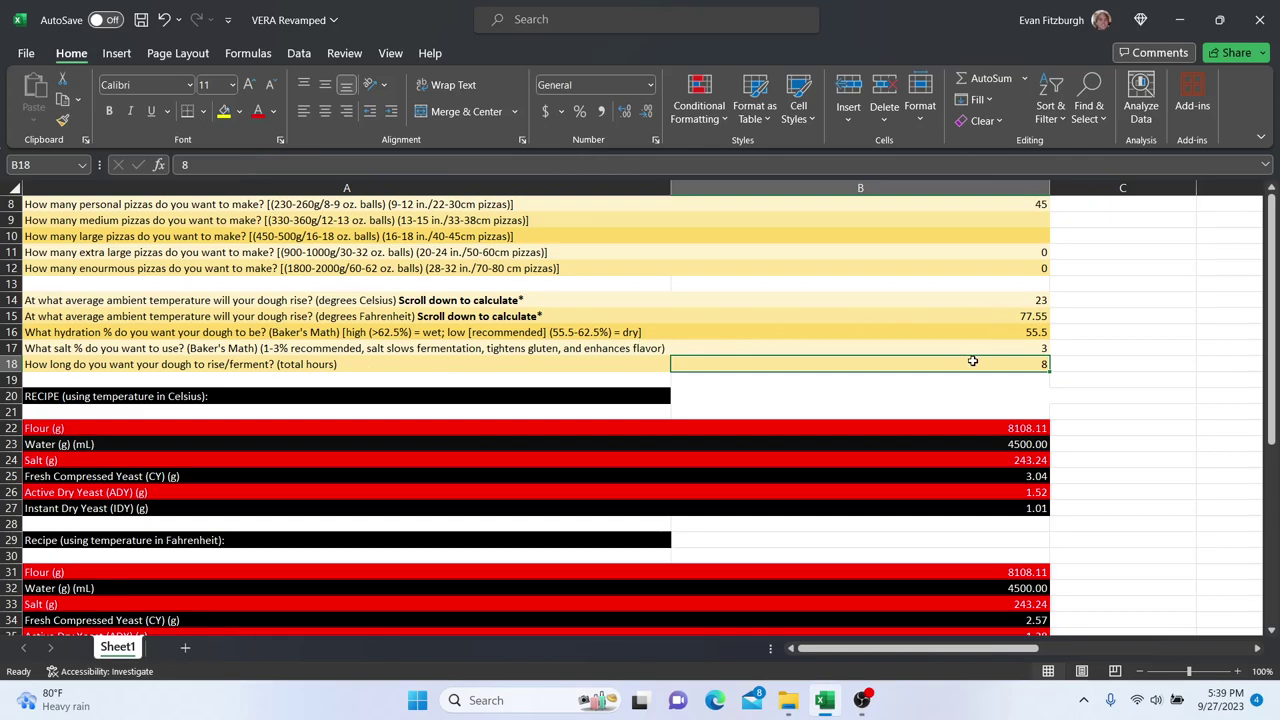
pyautogui.write('24')
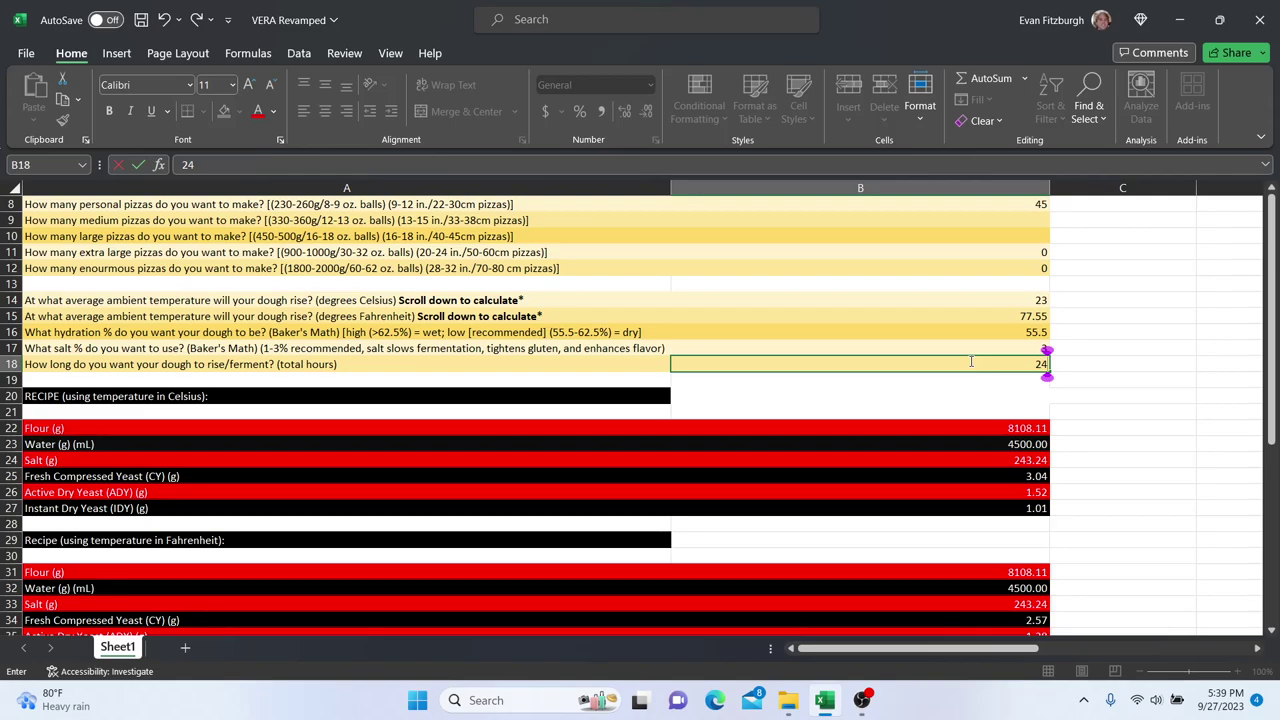
pyautogui.press('Return')
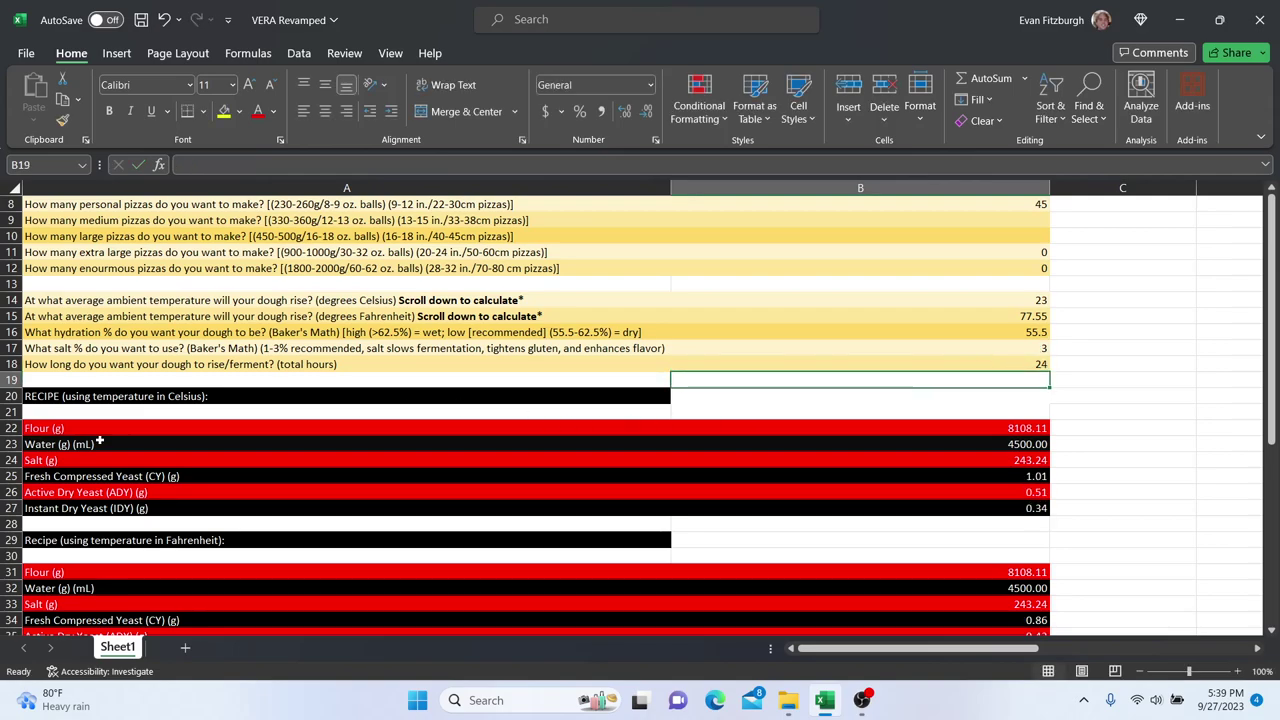
# Step: Examine the flour, water, salt and yeast amounts in both recipes and the average ambient temperature calculators below them
pyautogui.scroll(-2, 206, 534)
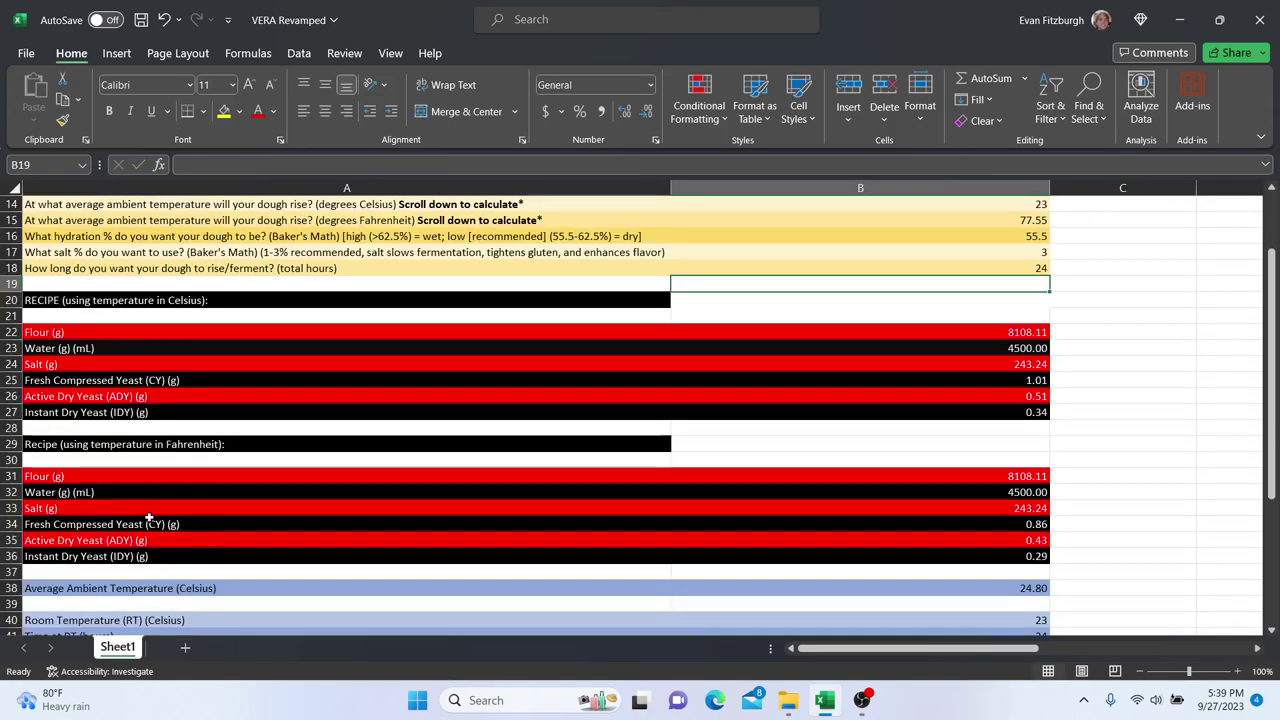
pyautogui.scroll(-1, 379, 478)
pyautogui.scroll(-2, 379, 478)
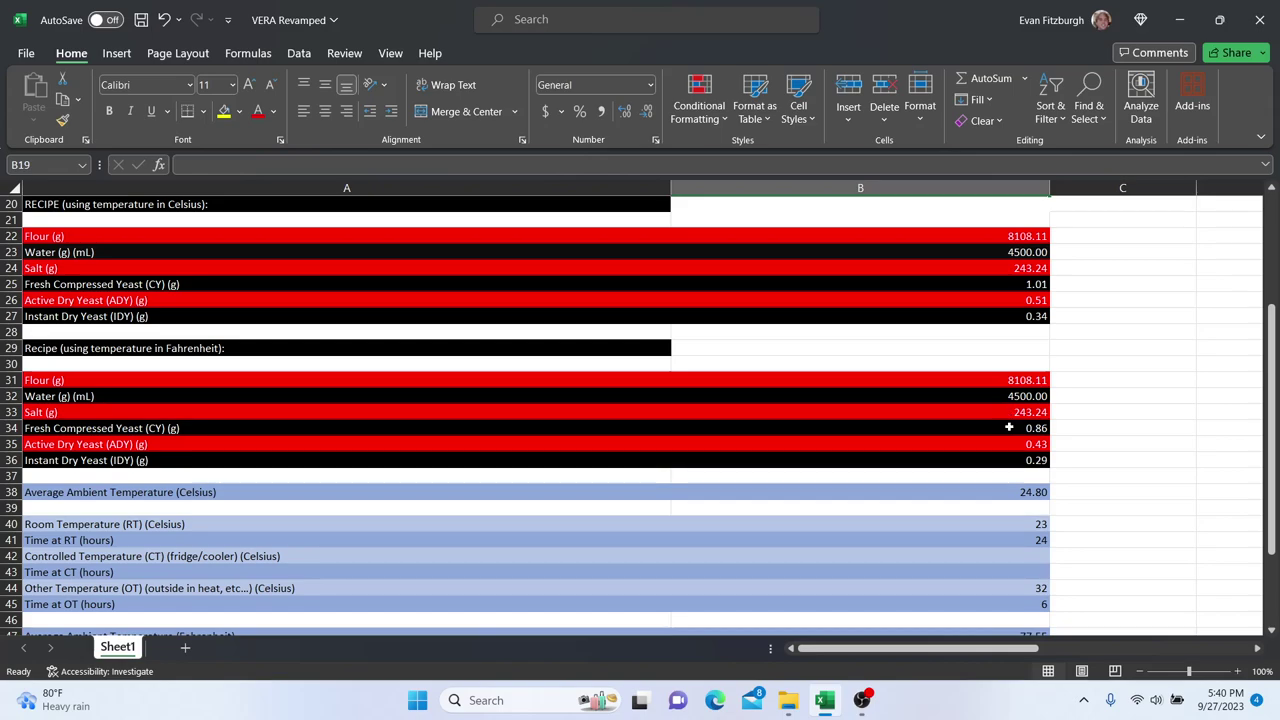
pyautogui.click(1012, 446)
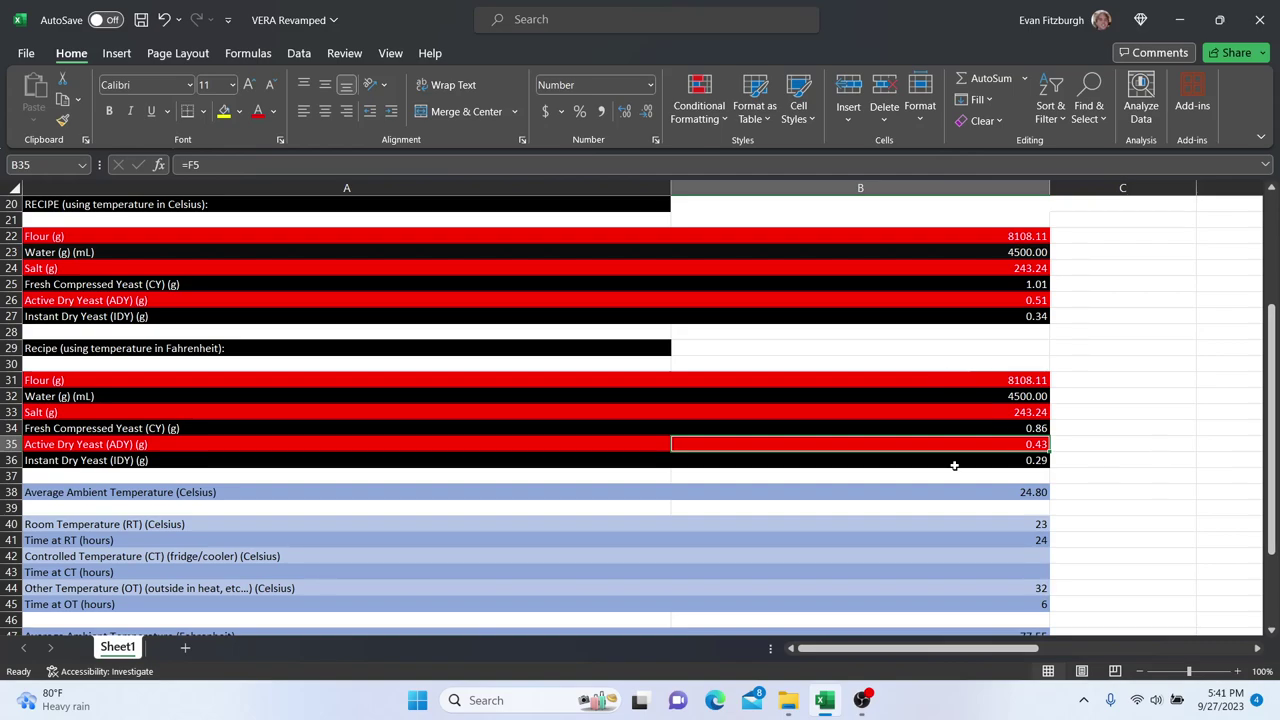
pyautogui.scroll(-4, 600, 457)
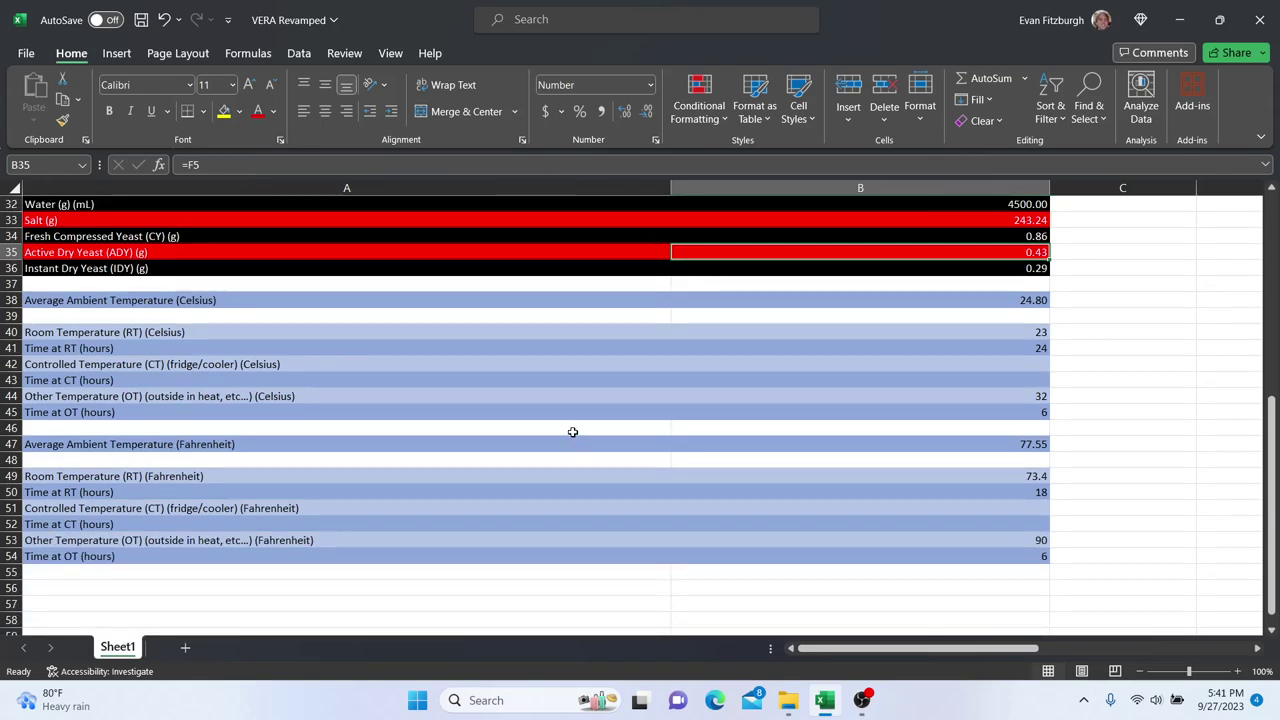
pyautogui.scroll(2, 372, 521)
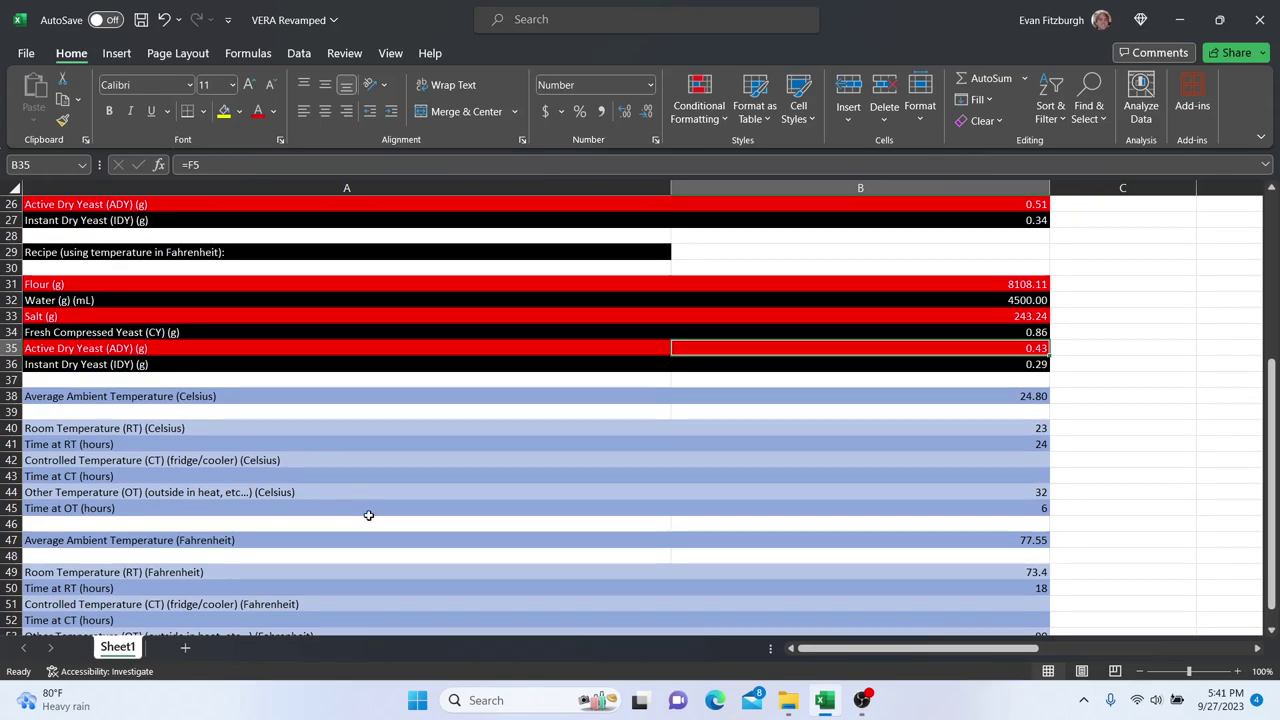
pyautogui.scroll(2, 372, 519)
pyautogui.scroll(-4, 430, 514)
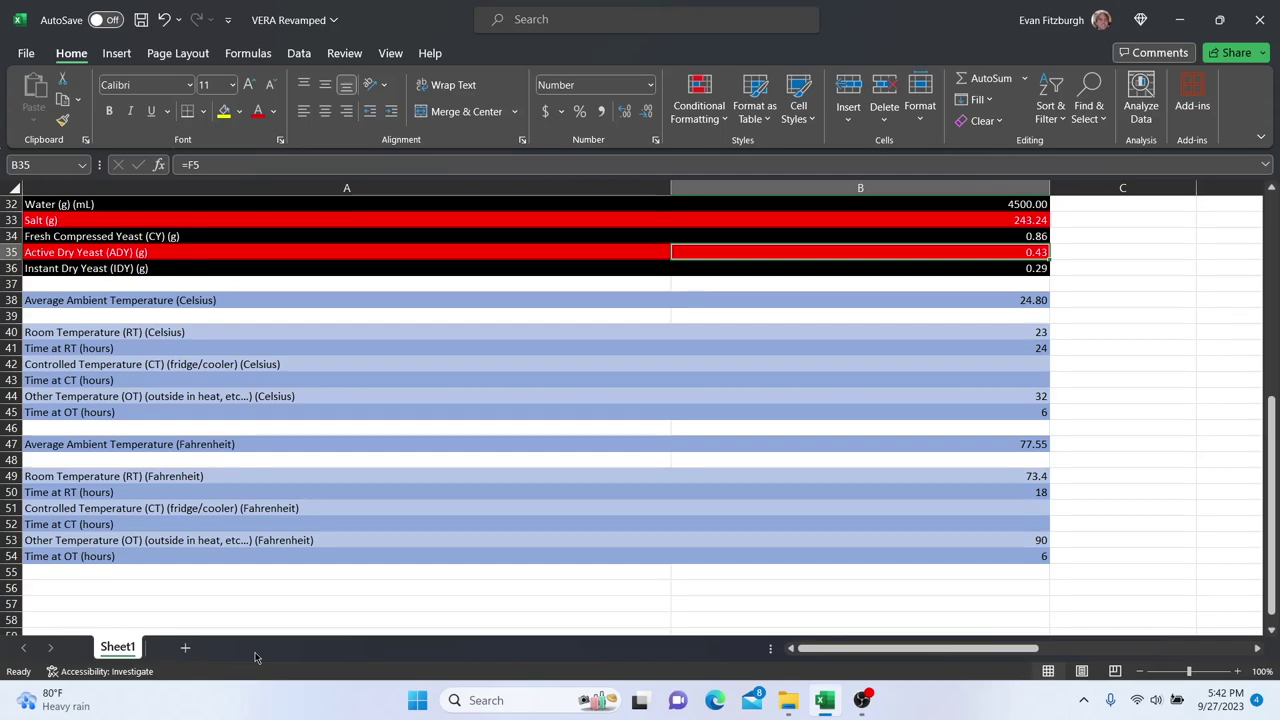
pyautogui.scroll(6, 410, 470)
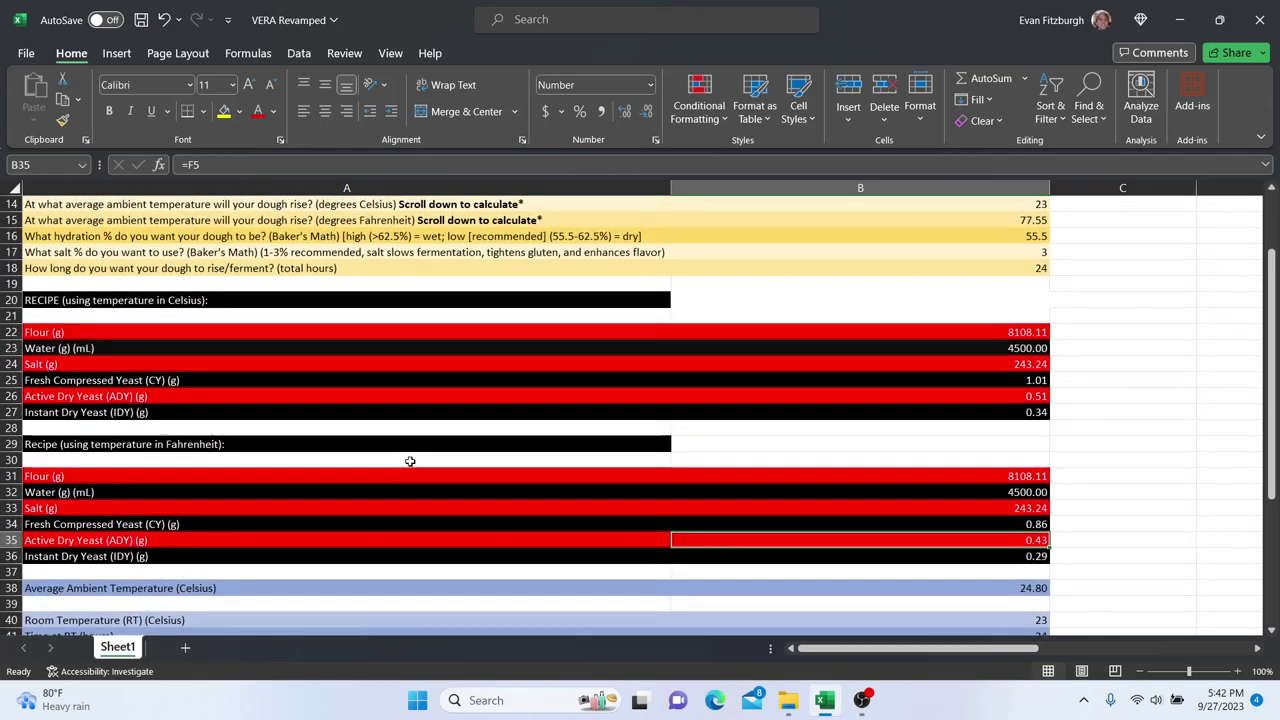
pyautogui.scroll(2, 410, 461)
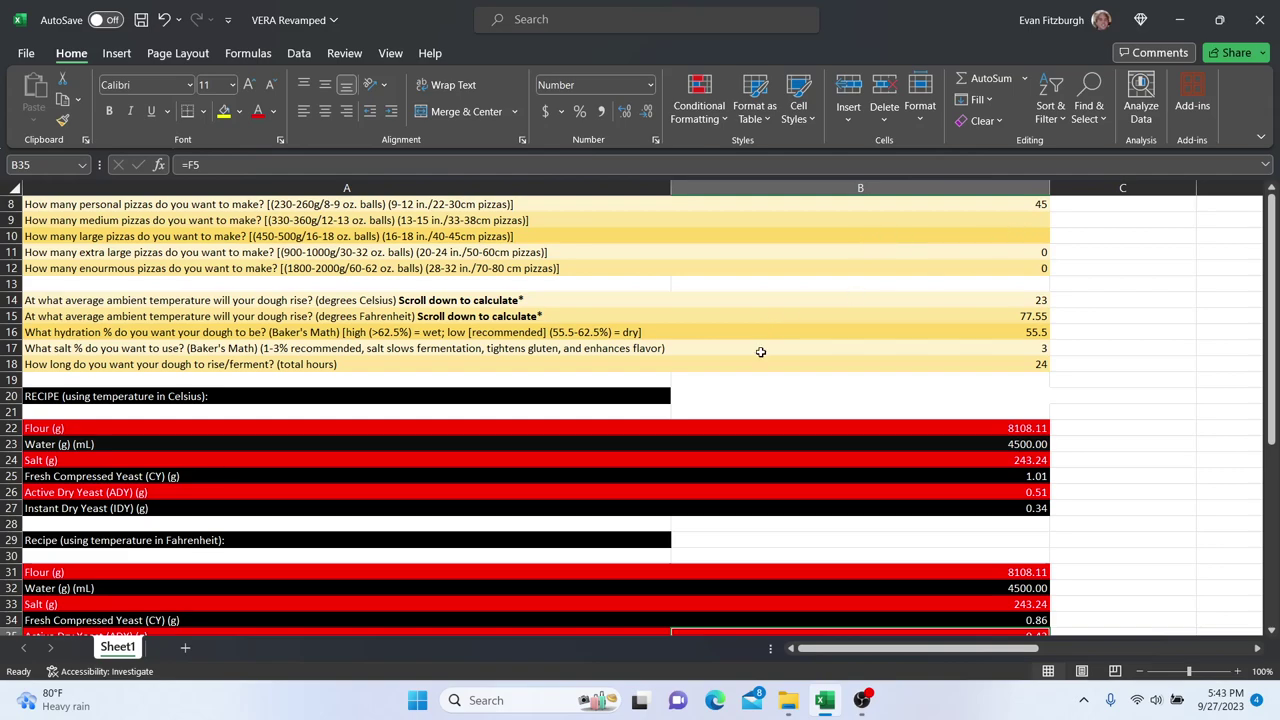
pyautogui.scroll(-5, 760, 352)
pyautogui.scroll(-3, 628, 370)
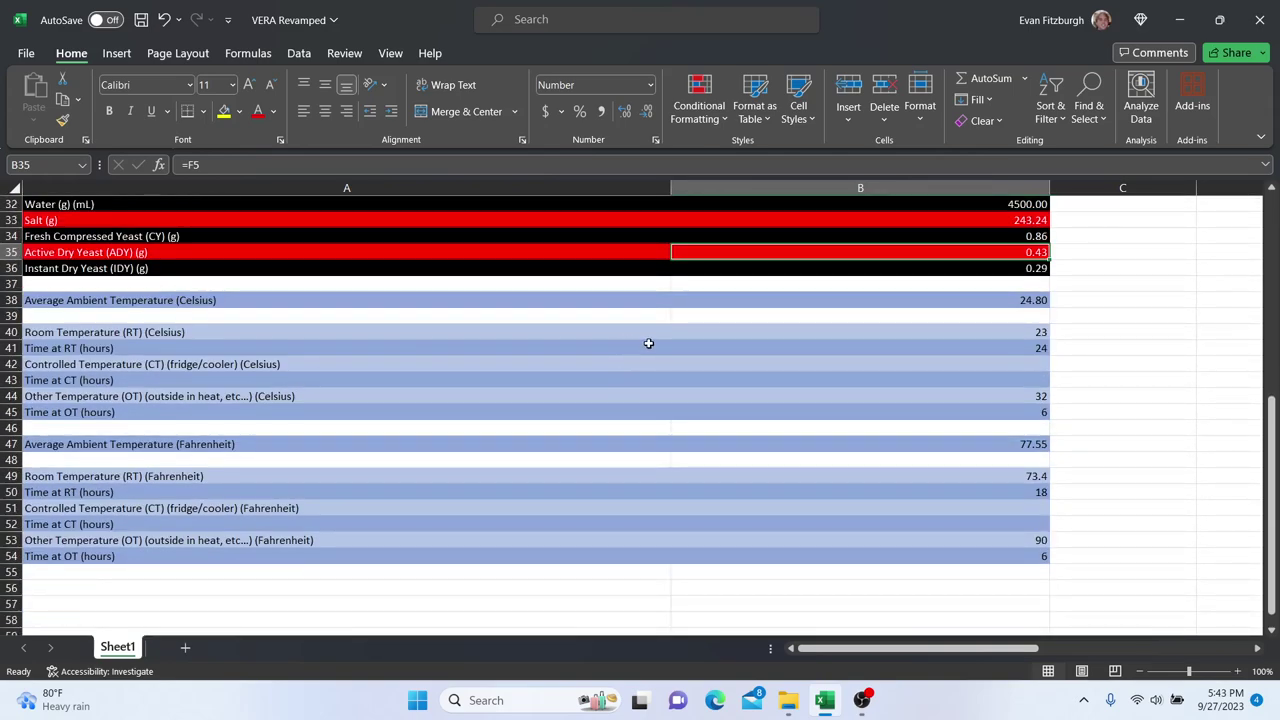
pyautogui.scroll(4, 694, 385)
pyautogui.scroll(4, 707, 377)
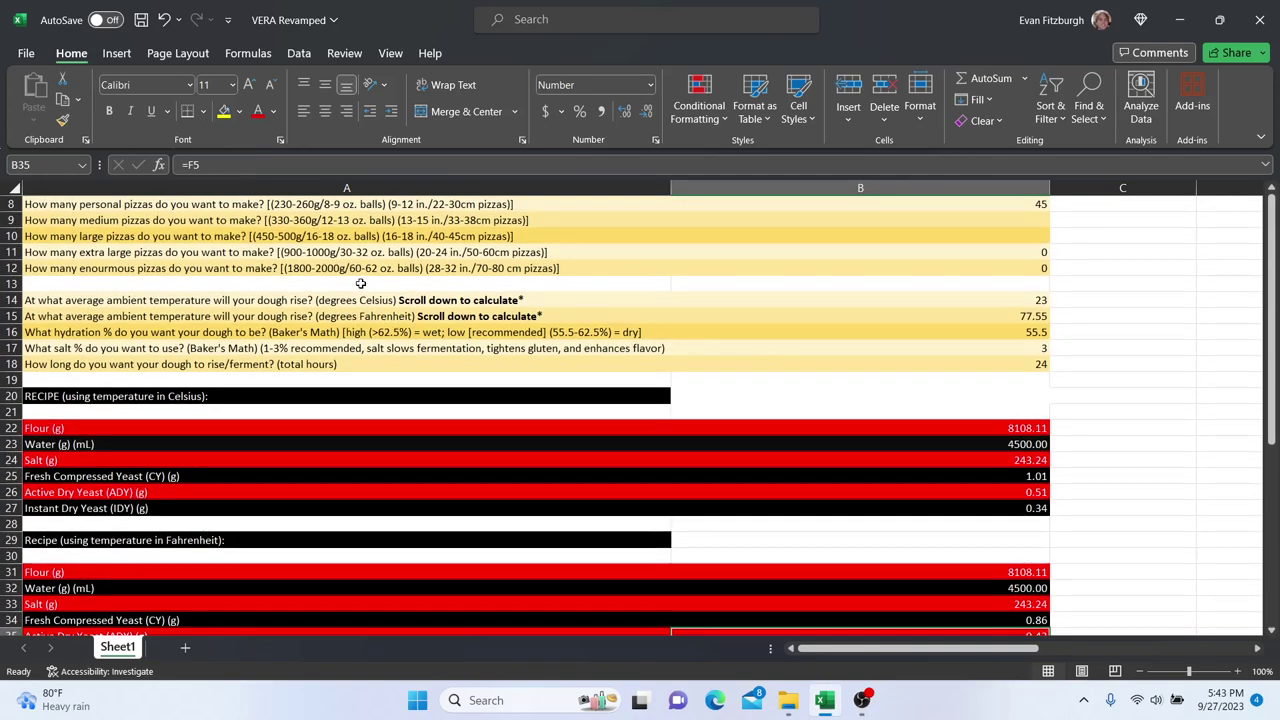
# Step: Examine the dough ball weights and diameters given for the personal, large, extra large and enormous pizza sizes
pyautogui.click(172, 206)
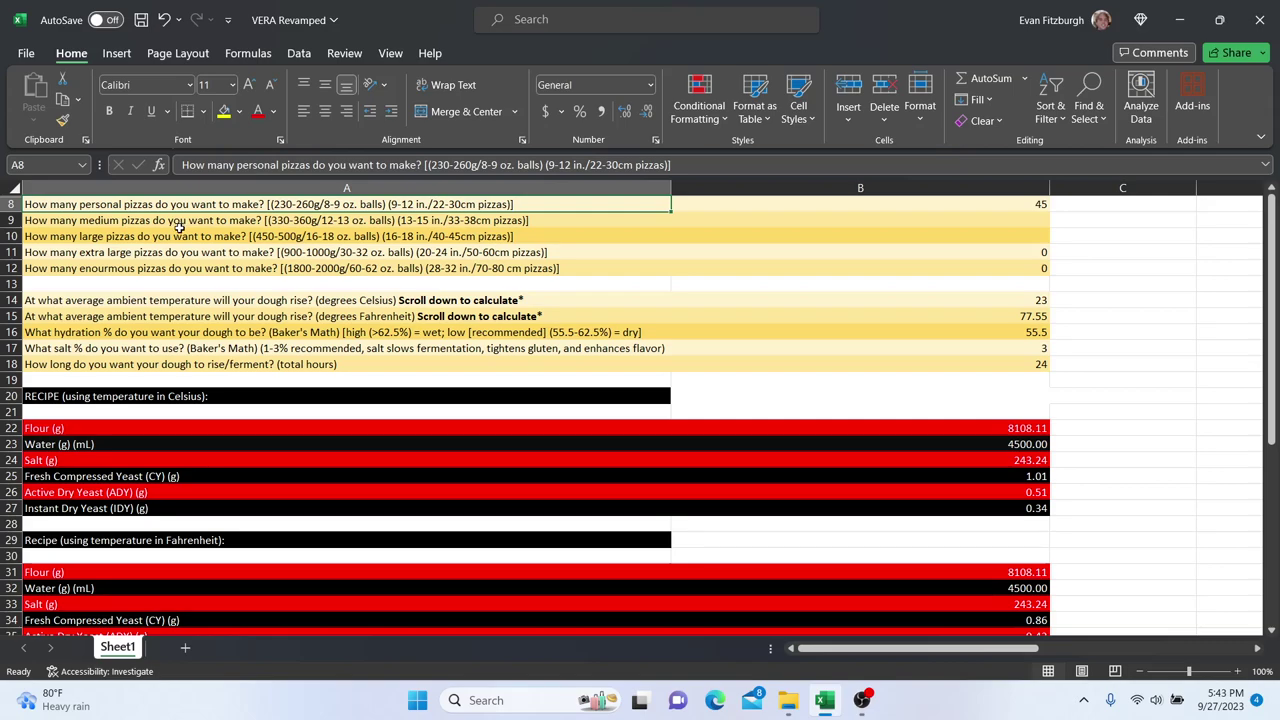
pyautogui.click(160, 240)
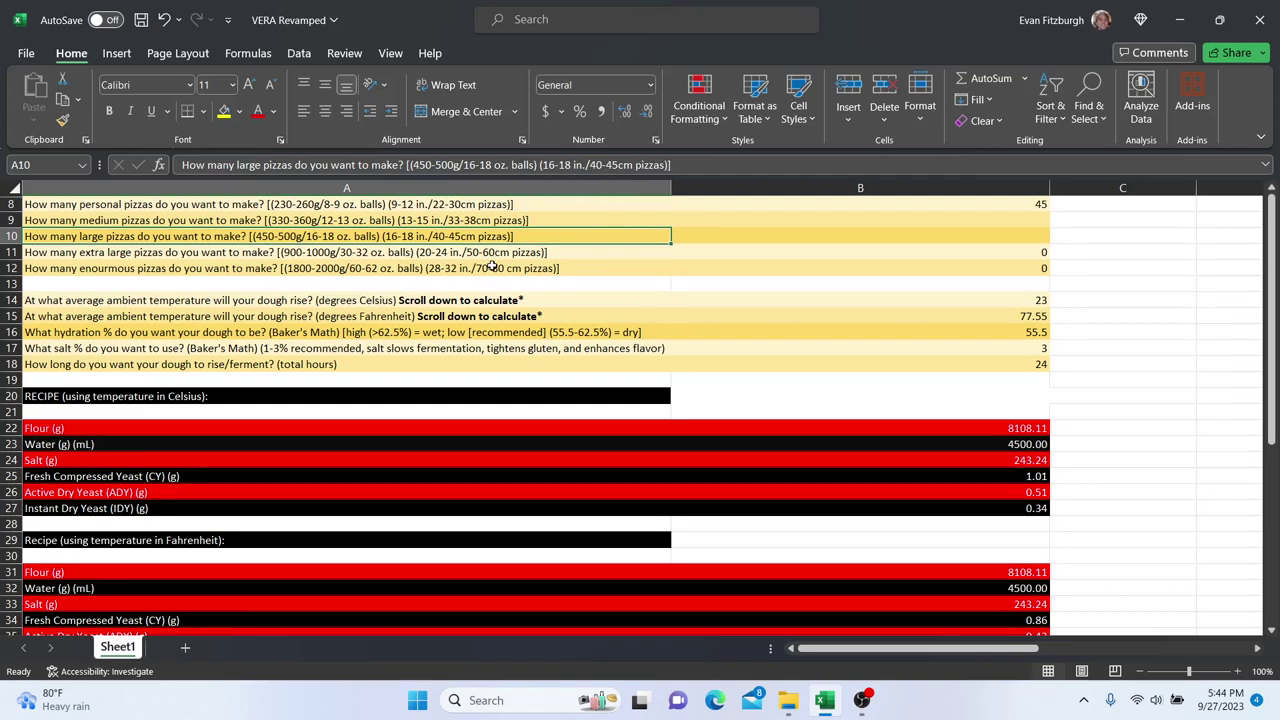
pyautogui.click(232, 213)
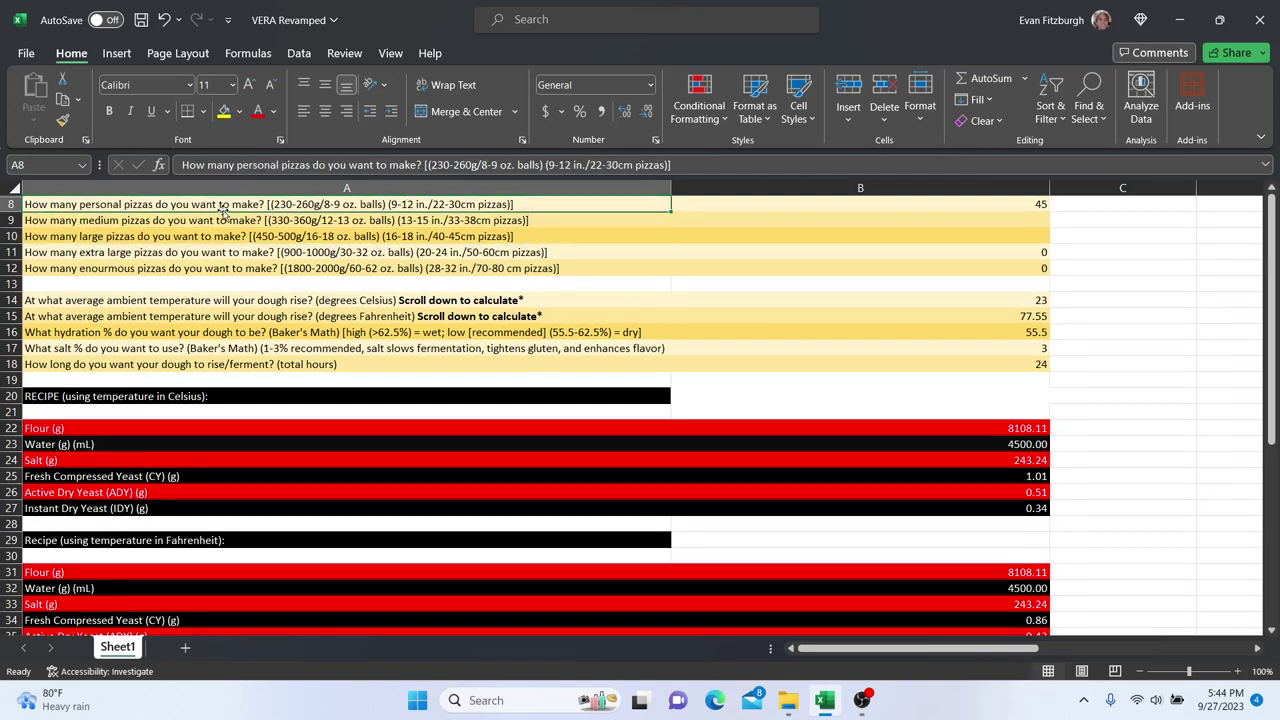
pyautogui.click(144, 236)
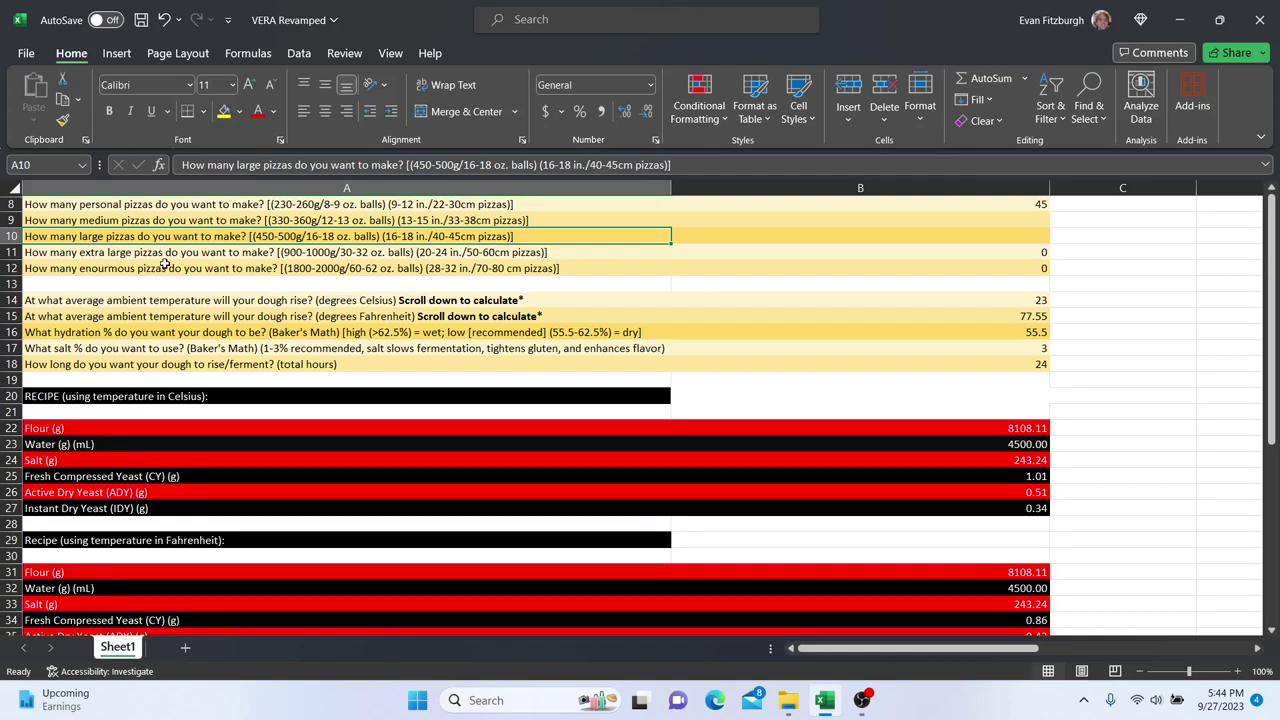
pyautogui.click(160, 254)
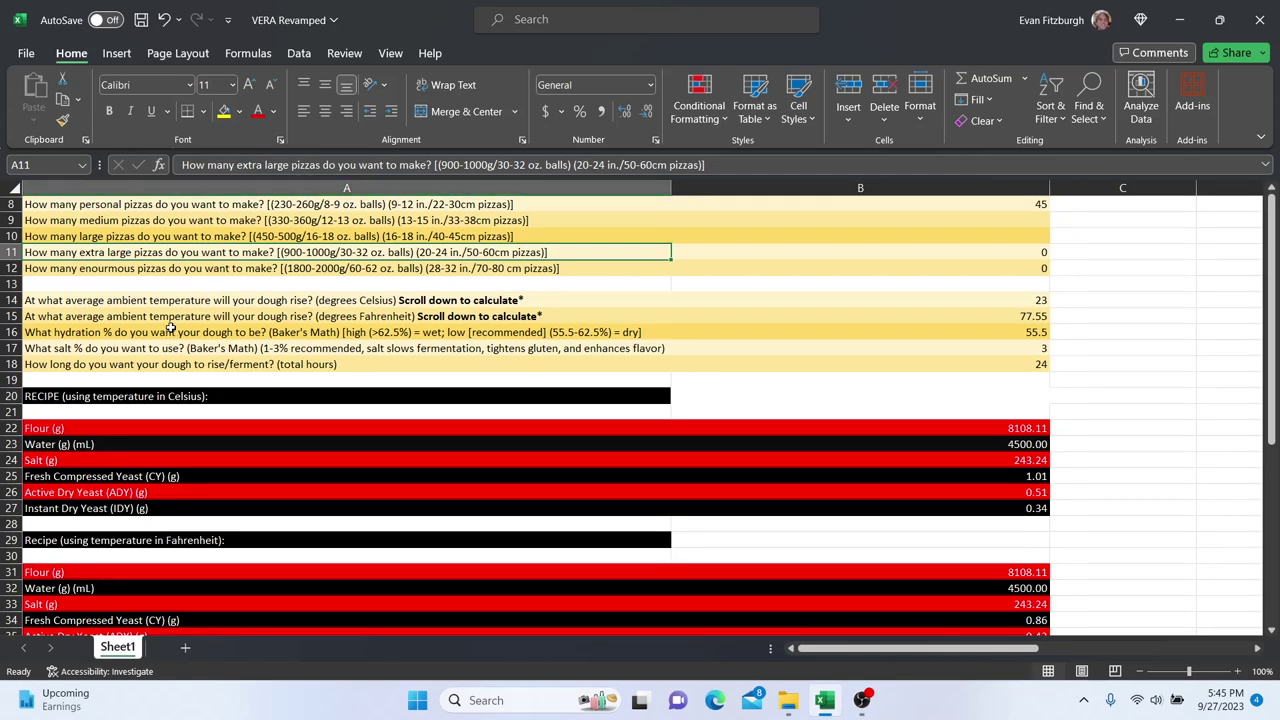
pyautogui.click(171, 271)
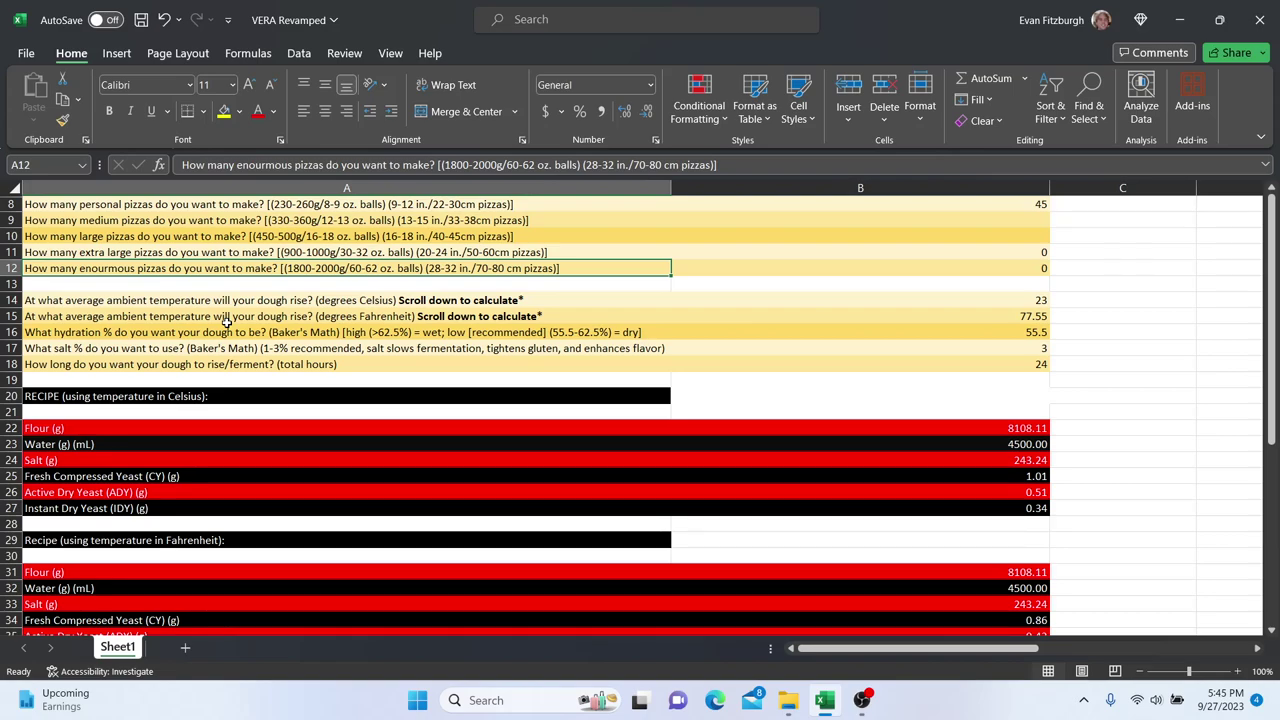
pyautogui.click(190, 257)
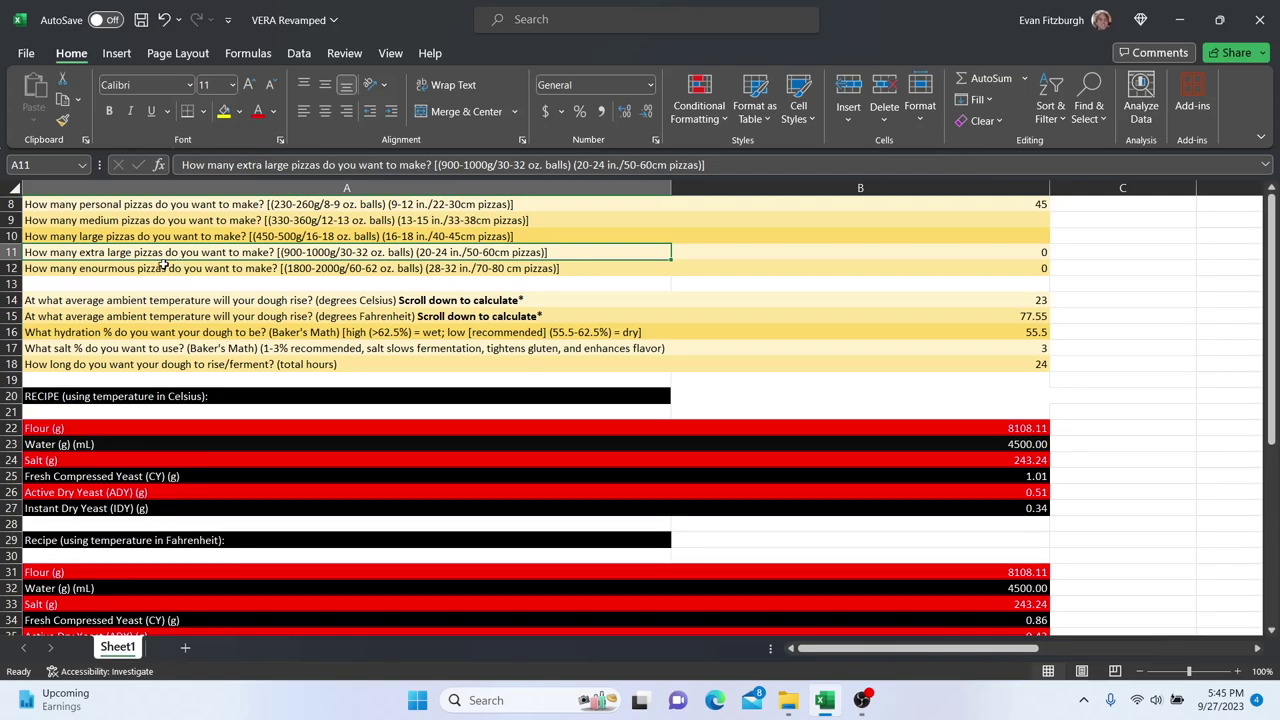
pyautogui.click(160, 266)
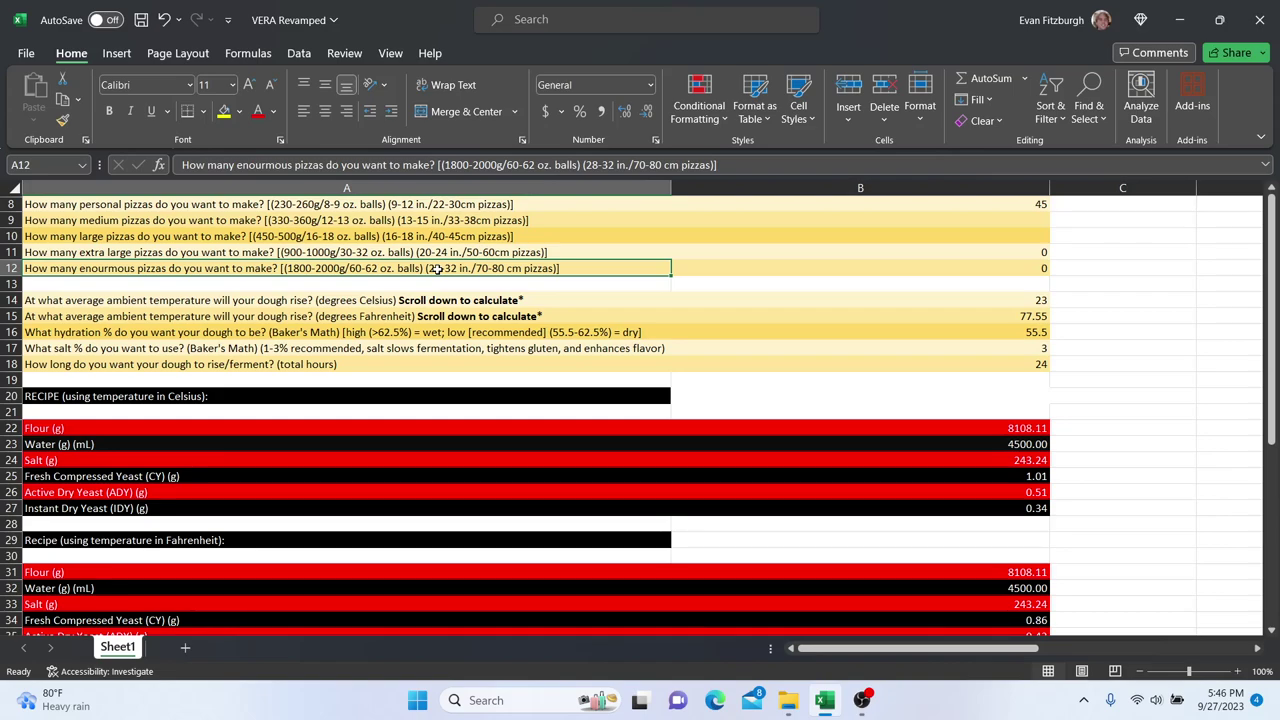
pyautogui.click(405, 252)
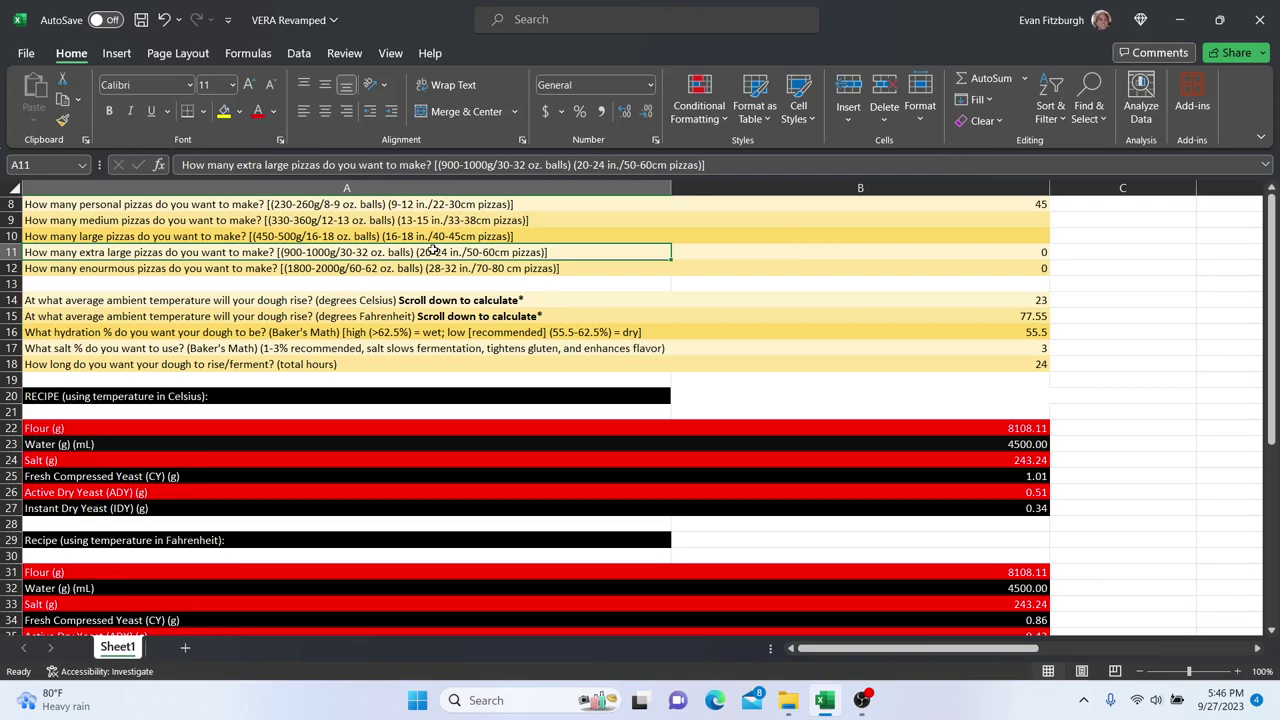
pyautogui.click(222, 238)
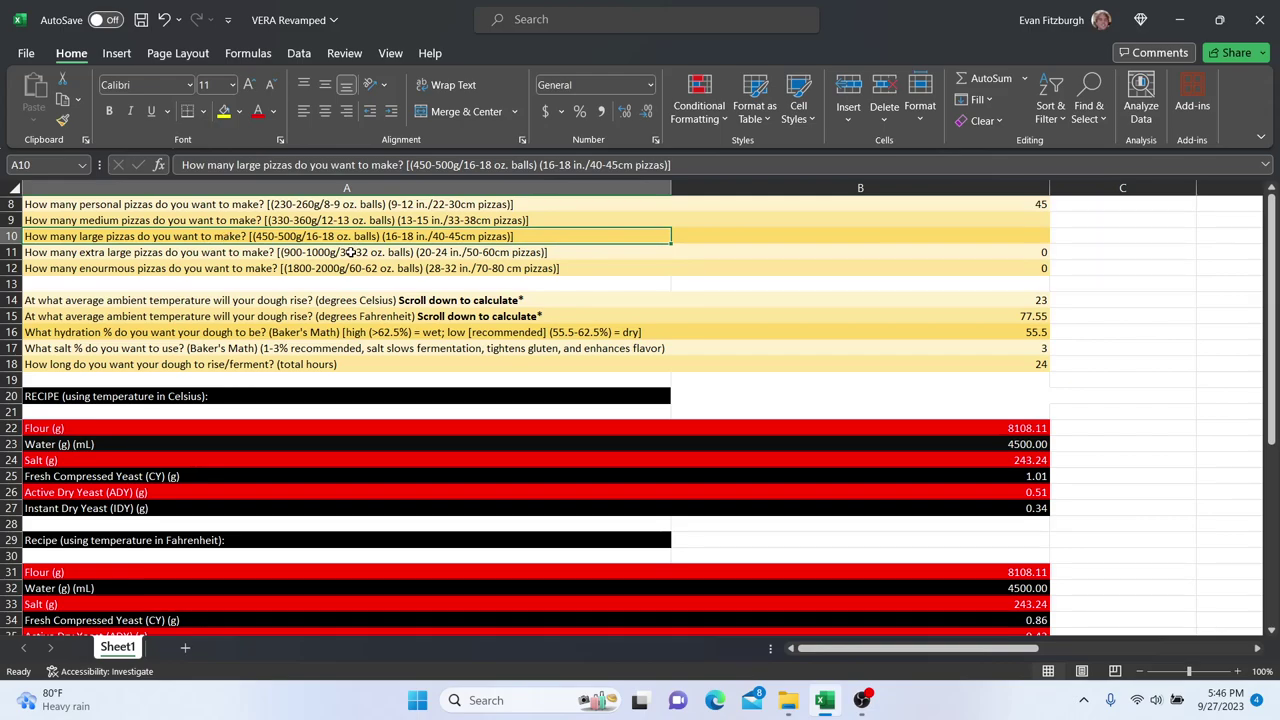
# Step: Review the whole calculator from the pizza counts through both recipes to the ambient temperature sections
pyautogui.scroll(-8, 246, 365)
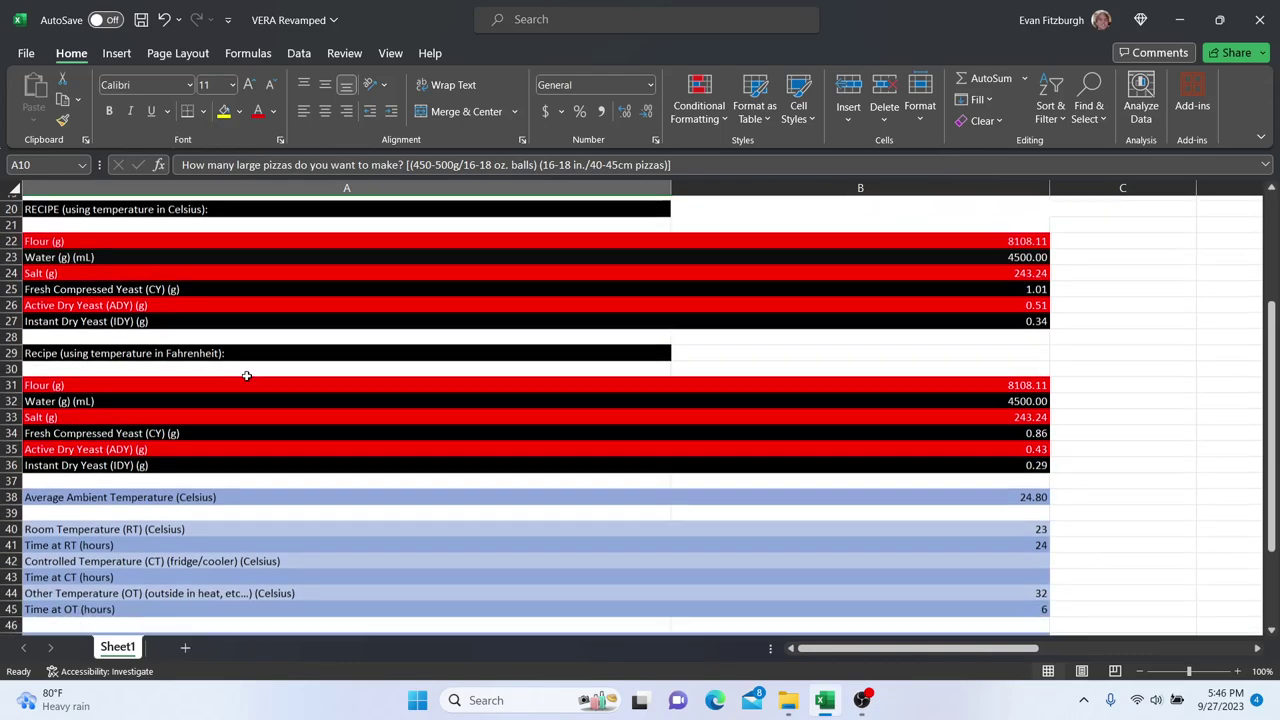
pyautogui.scroll(8, 246, 366)
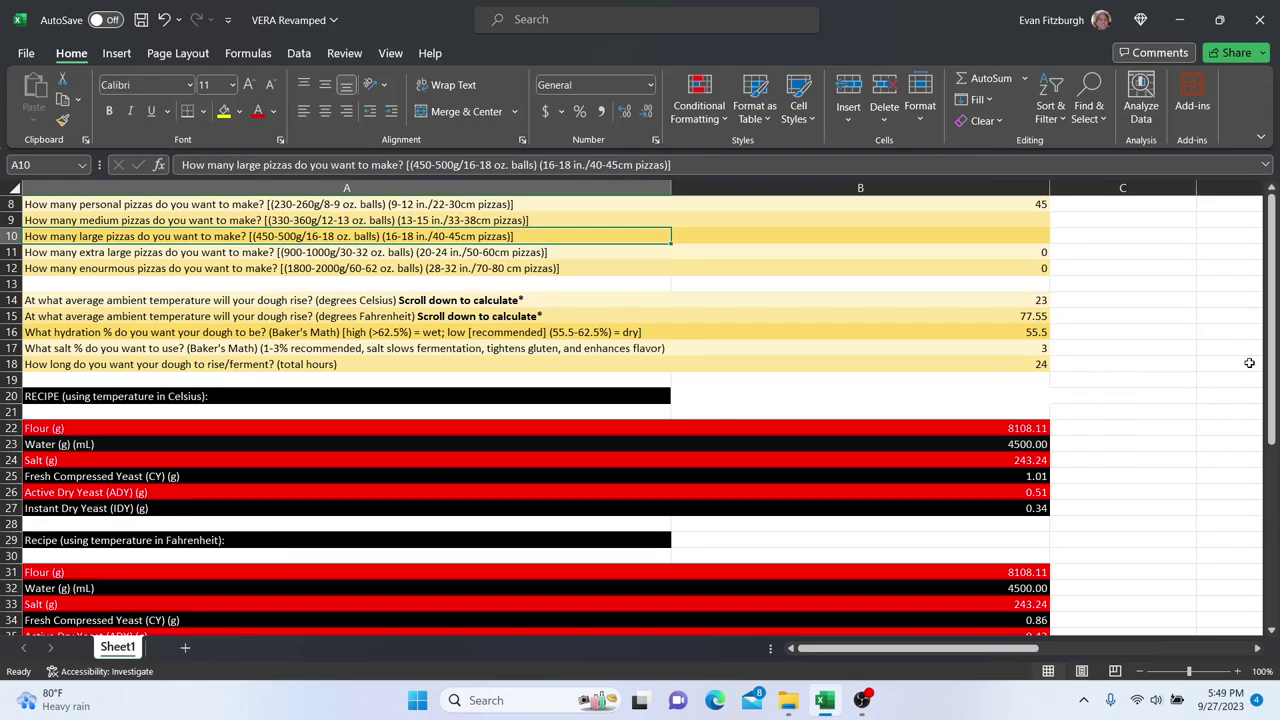
pyautogui.moveTo(1270, 355); pyautogui.dragTo(1136, 427)
pyautogui.click(767, 207)
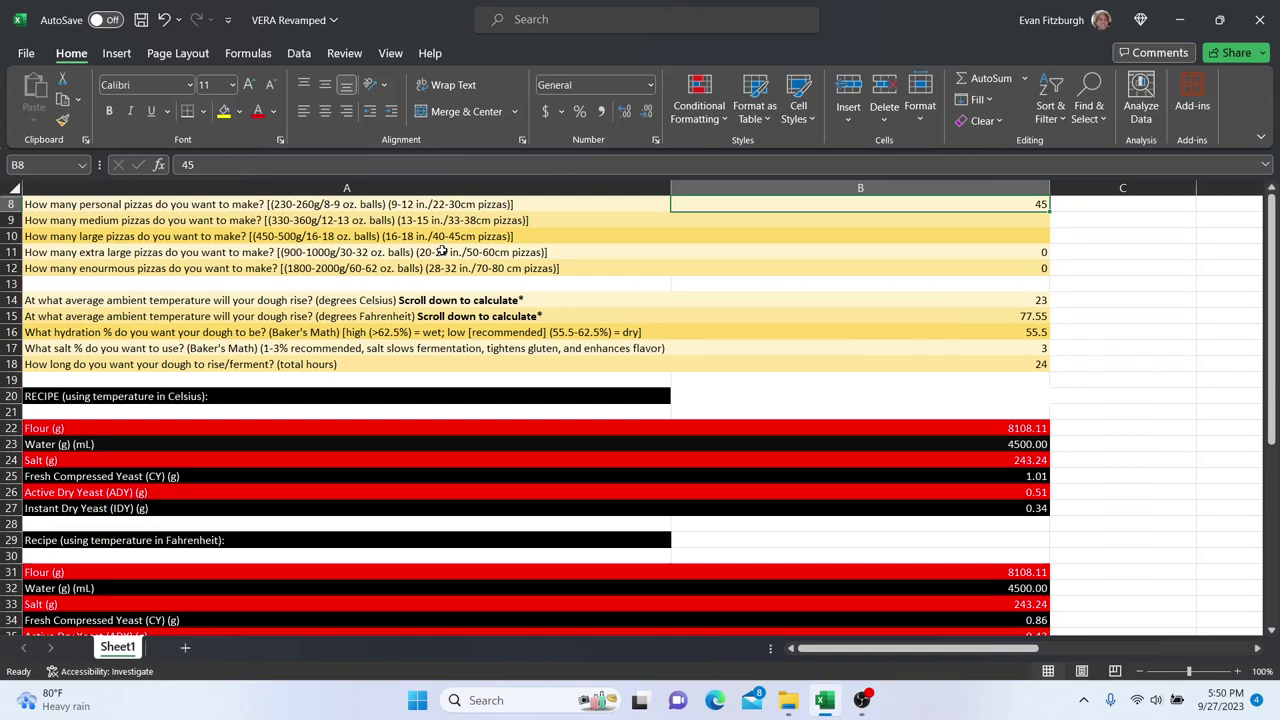
pyautogui.scroll(-9, 420, 378)
pyautogui.scroll(-3, 434, 371)
pyautogui.scroll(10, 414, 400)
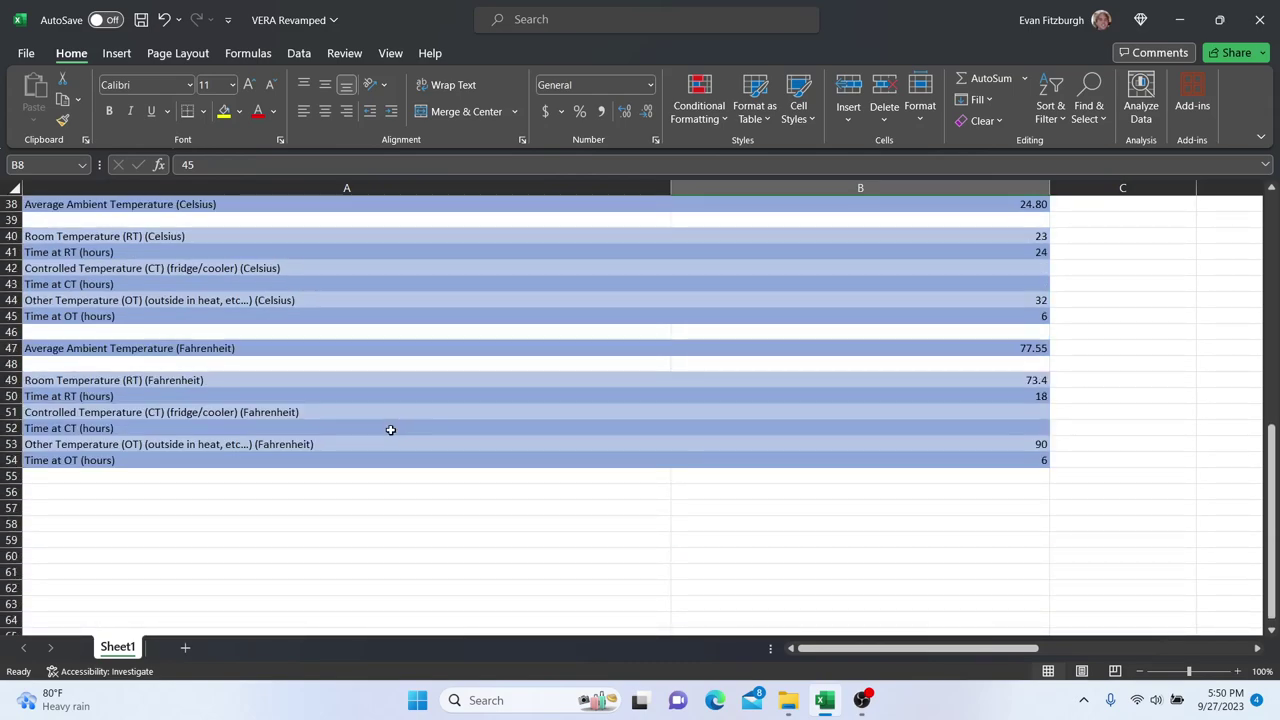
pyautogui.scroll(2, 340, 413)
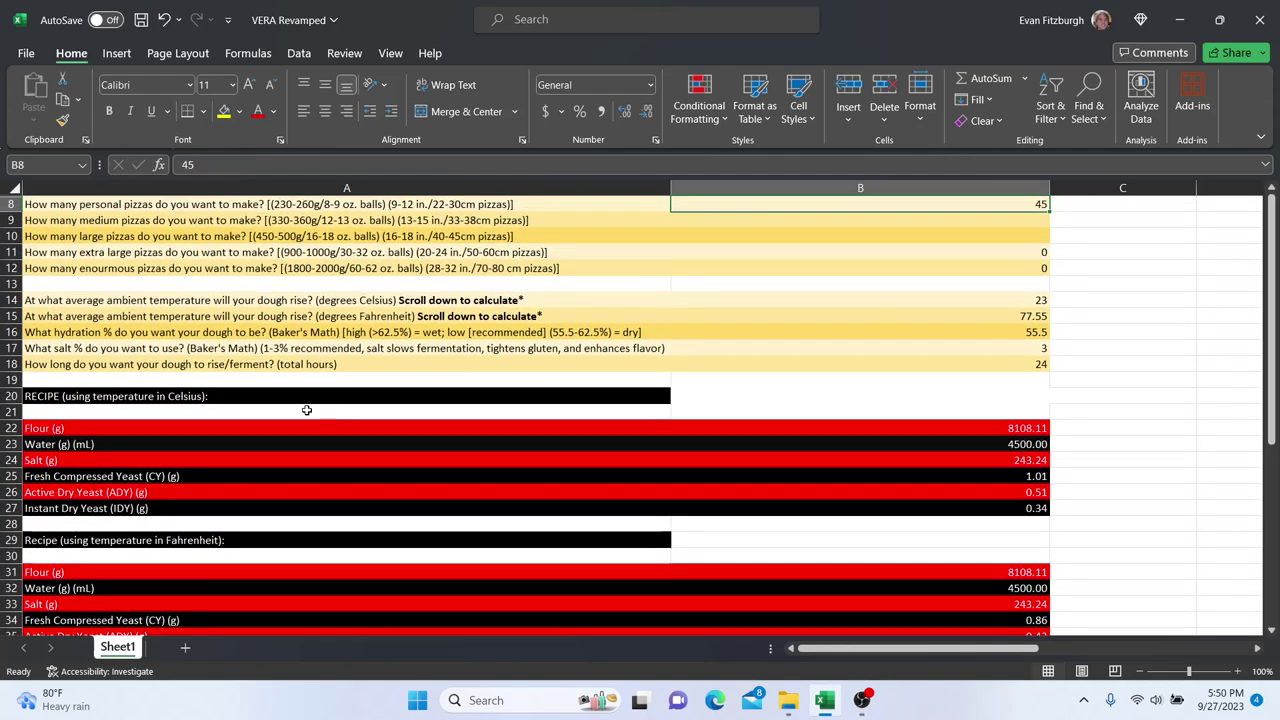
# Step: Rename the worksheet Sheet1 to Dough Calculator and save the workbook
pyautogui.doubleClick(117, 648)
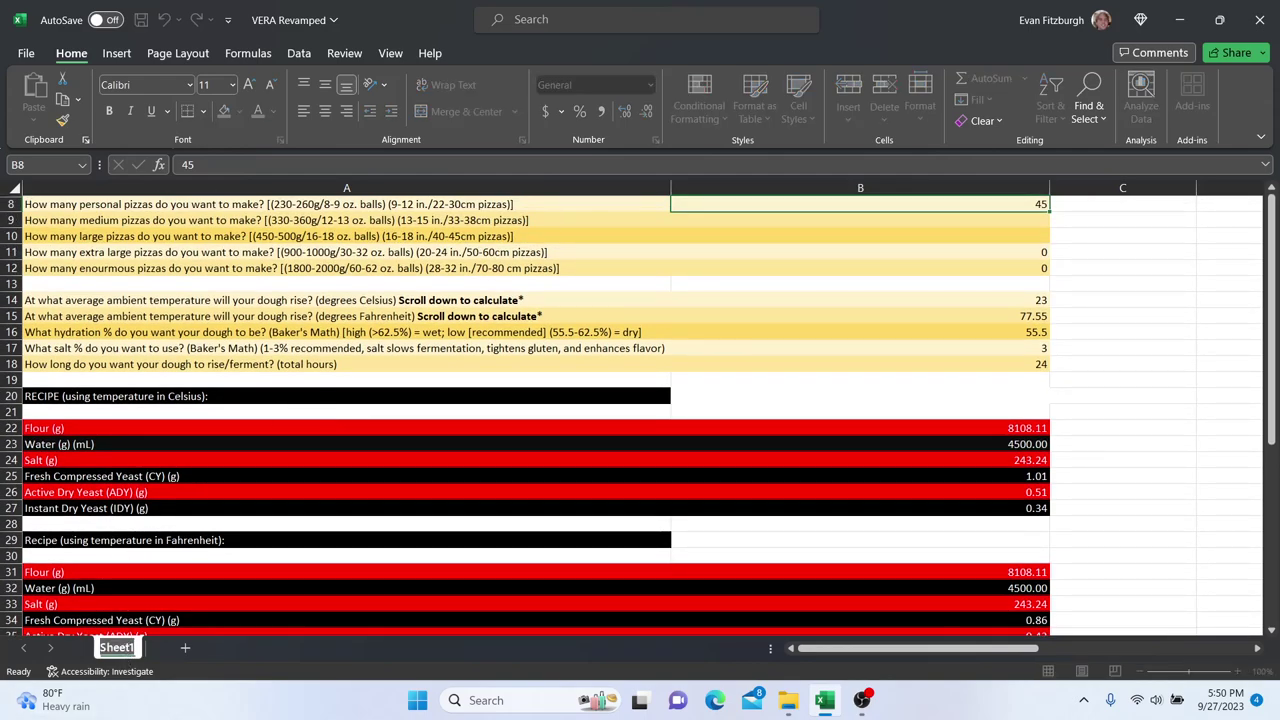
pyautogui.write('D')
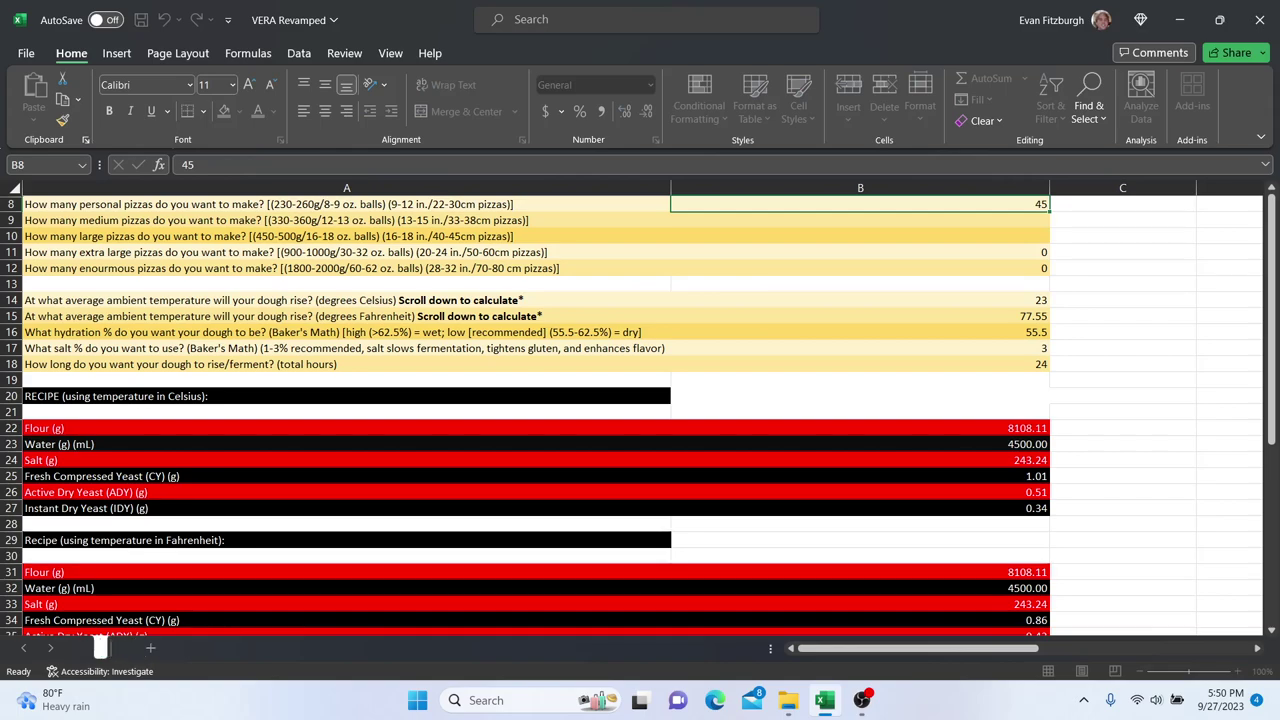
pyautogui.write('ouf')
pyautogui.press('BackSpace')
pyautogui.write('gh')
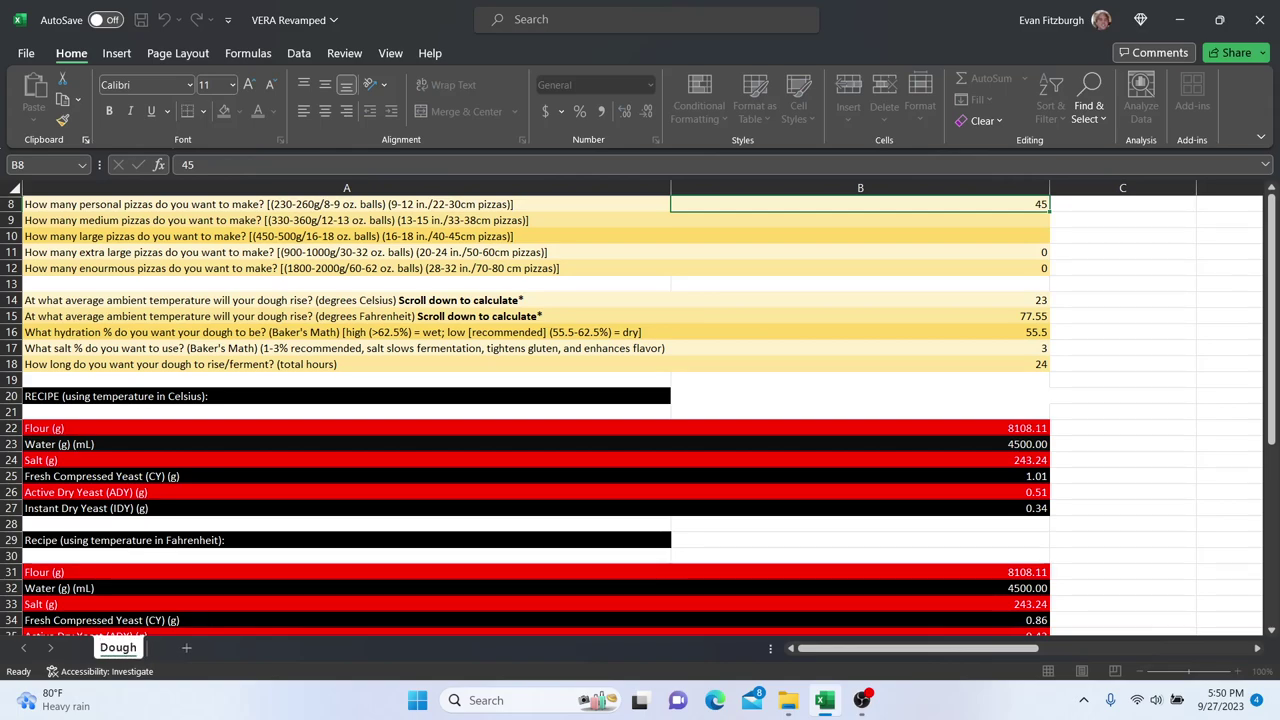
pyautogui.write(' Calcu')
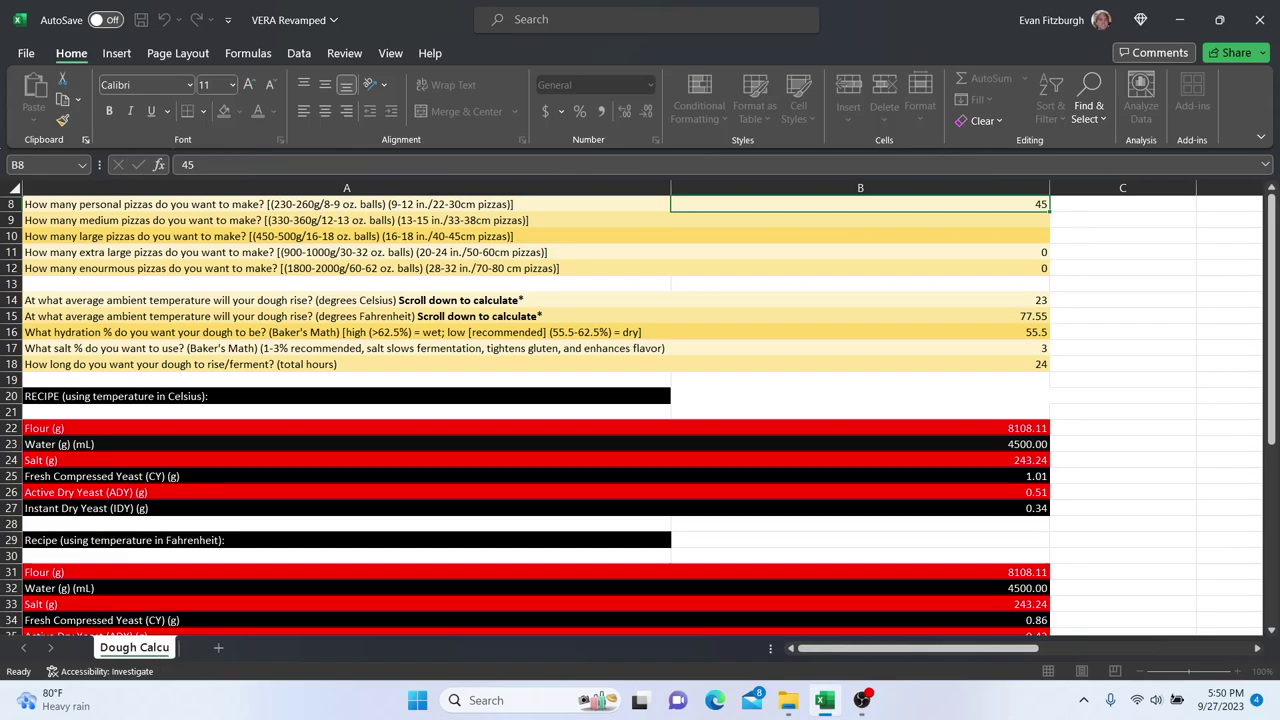
pyautogui.write('lator')
pyautogui.press('Return')
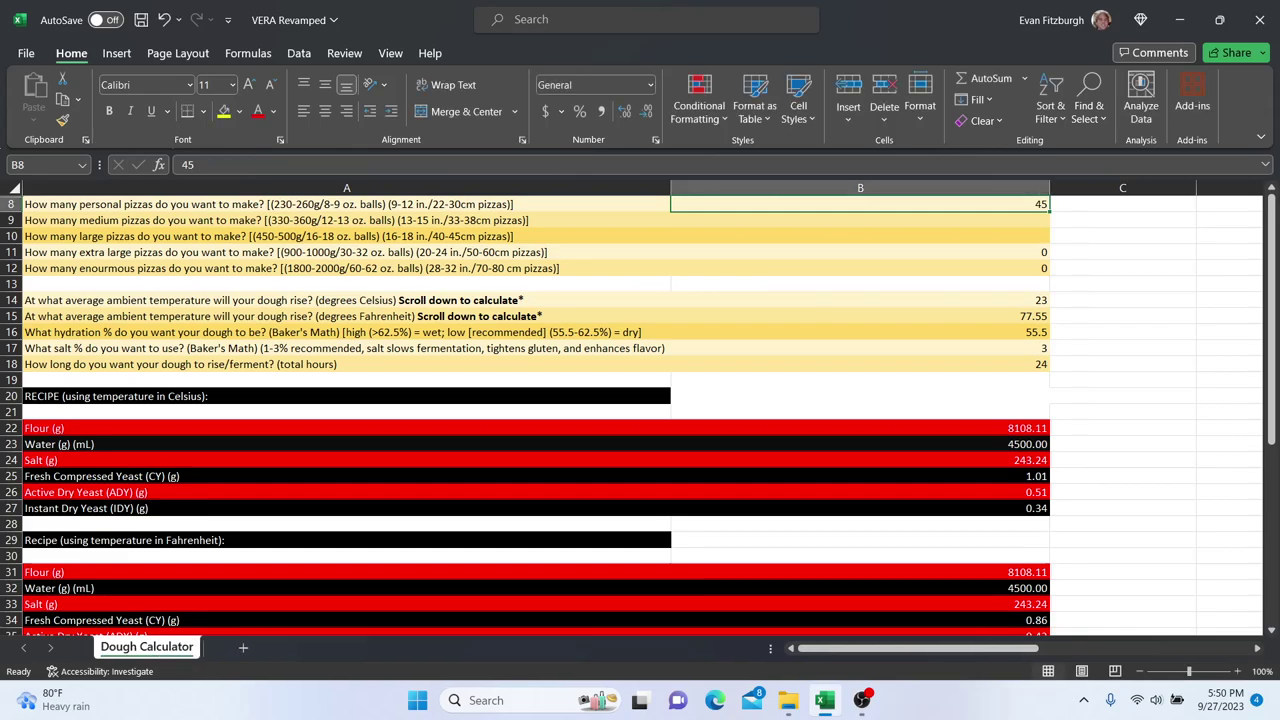
pyautogui.click(26, 56)
pyautogui.click(60, 274)
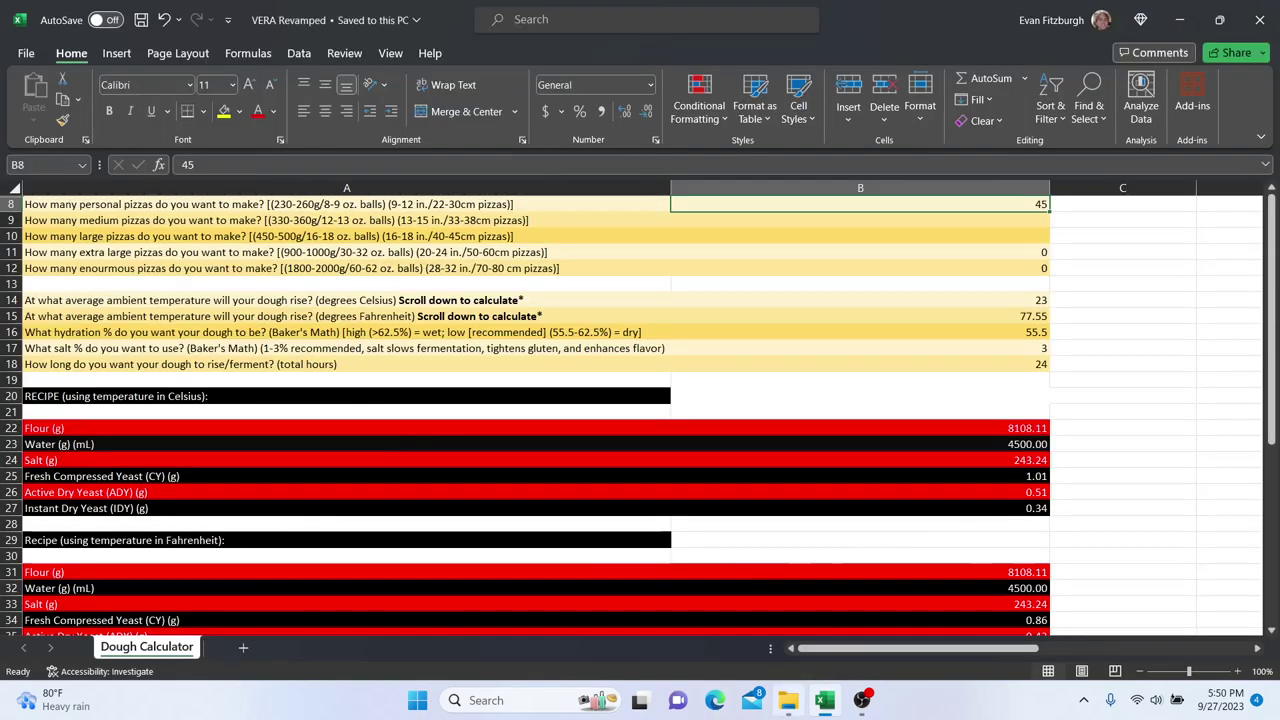
pyautogui.click(862, 702)
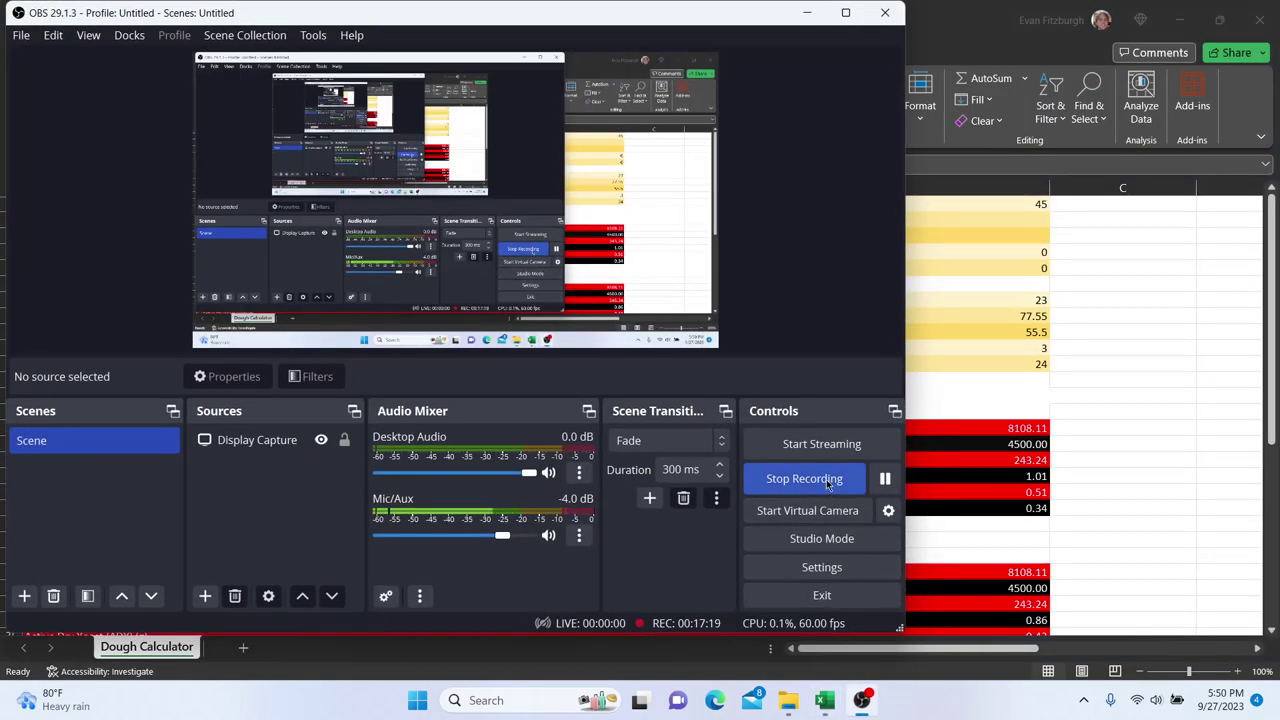